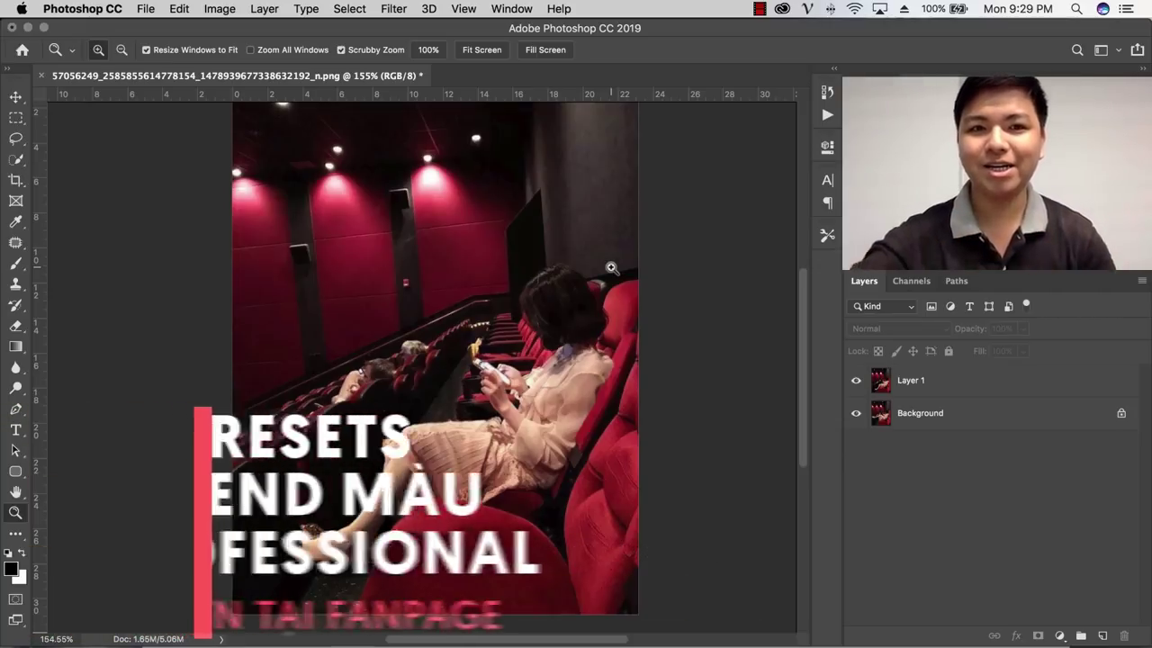
- Zoom out from 155% to 130% so the whole cinema-seat photo fits in view
{"action": "left_click_drag", "start_coordinate": [449, 345], "coordinate": [429, 345]}
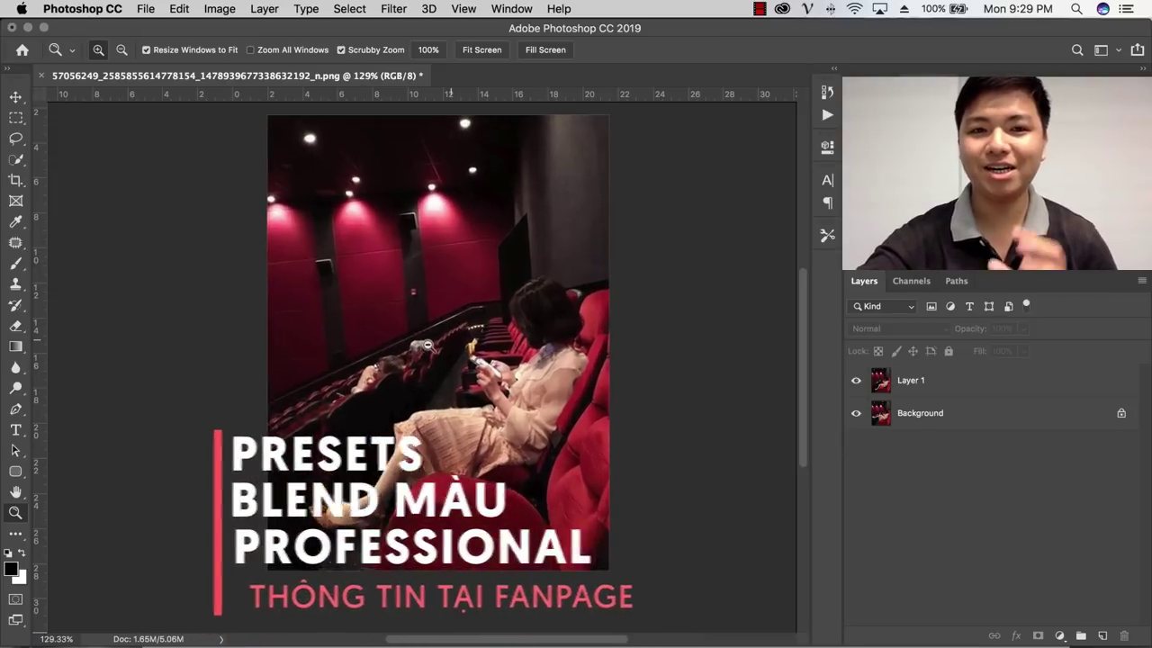
- Toggle Layer 1's visibility repeatedly to compare the lowered-leg edit with the original
{"action": "left_click", "coordinate": [856, 382]}
{"action": "left_click", "coordinate": [856, 381]}
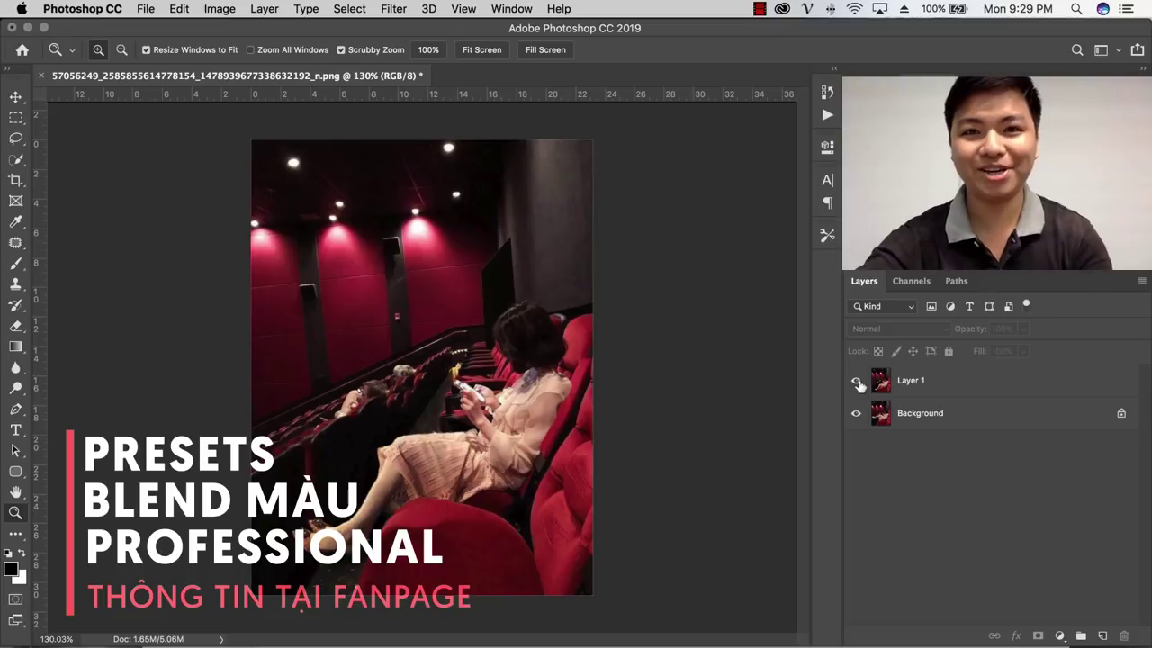
{"action": "left_click", "coordinate": [857, 381]}
{"action": "left_click", "coordinate": [856, 382]}
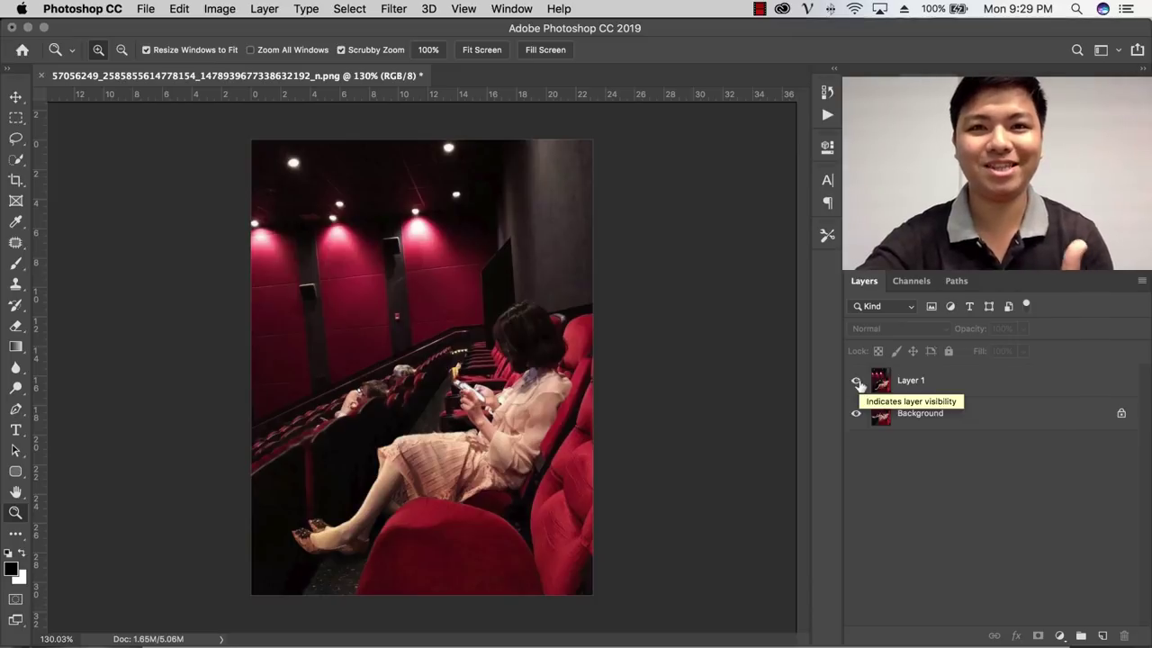
{"action": "left_click", "coordinate": [856, 382]}
{"action": "left_click", "coordinate": [857, 382]}
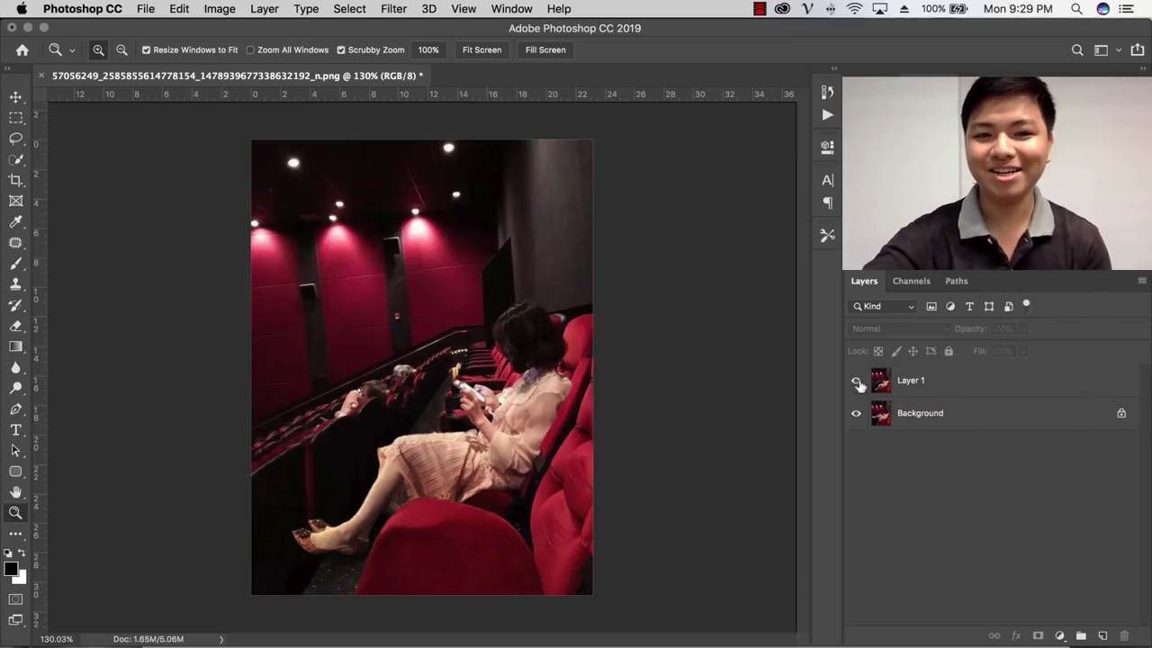
{"action": "left_click", "coordinate": [857, 382]}
{"action": "left_click", "coordinate": [857, 382]}
{"action": "left_click", "coordinate": [858, 382]}
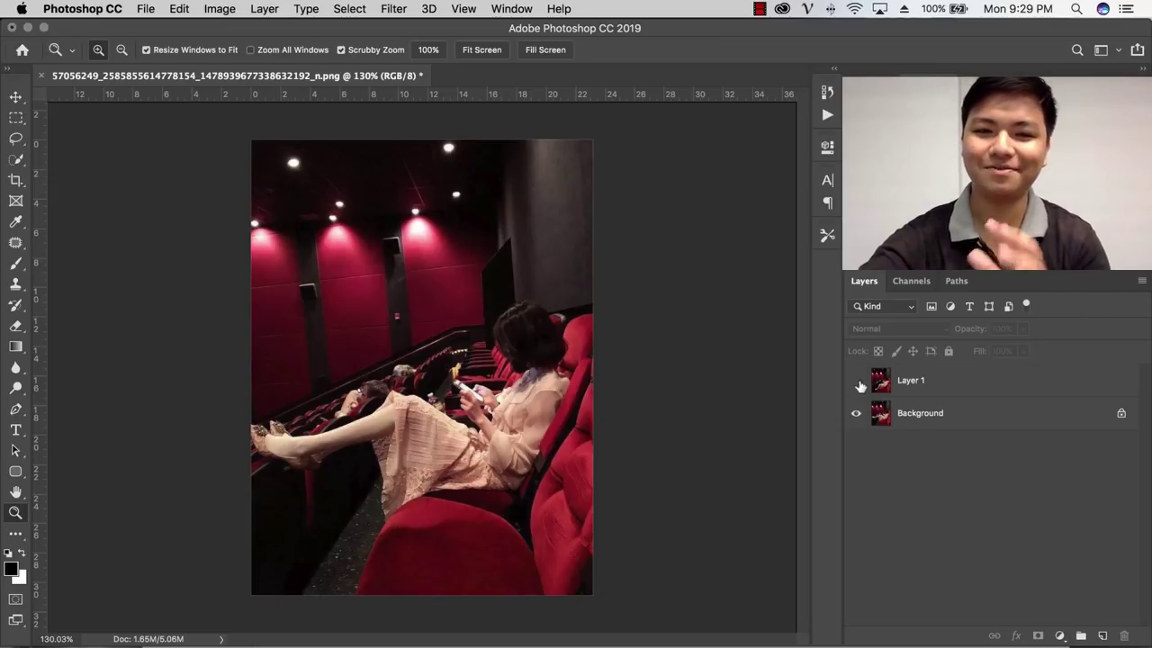
{"action": "left_click", "coordinate": [857, 383]}
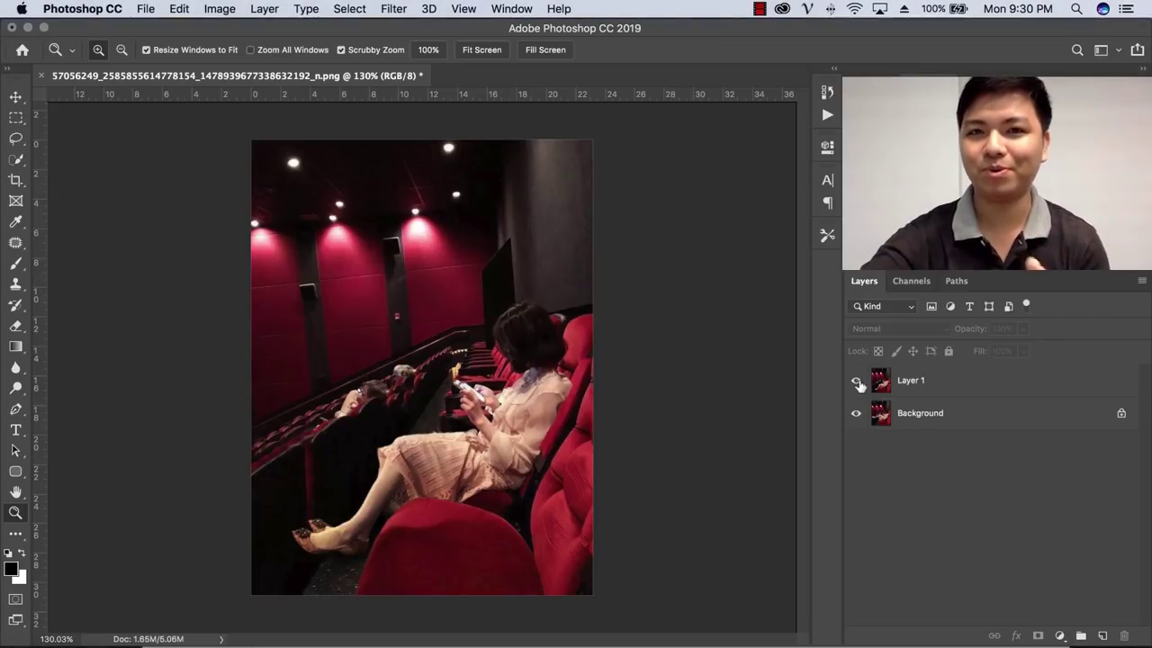
- Delete Layer 1 and zoom in slightly on the legs-up photo
{"action": "left_click", "coordinate": [941, 381]}
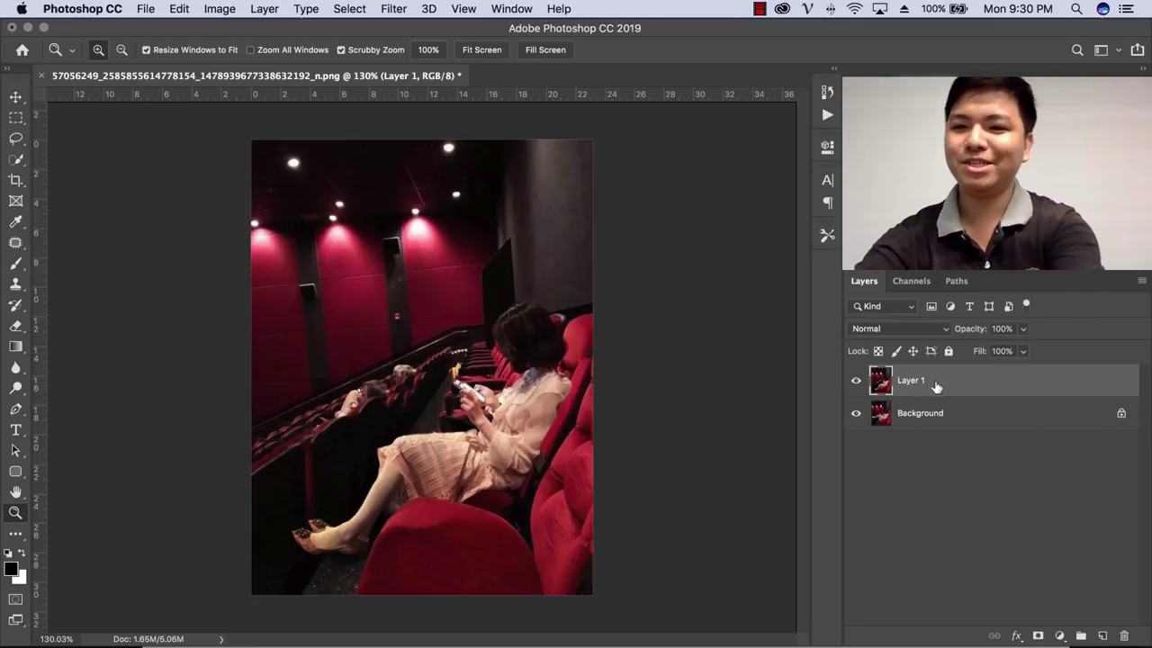
{"action": "key", "text": "Delete"}
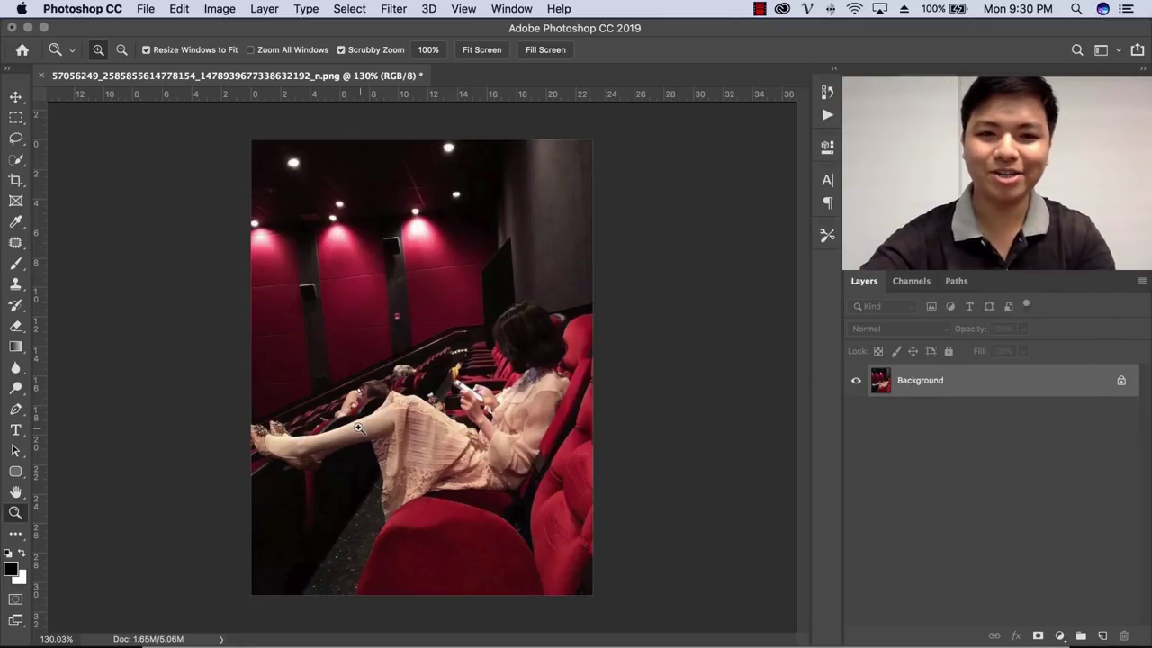
{"action": "left_click_drag", "start_coordinate": [384, 421], "coordinate": [404, 418]}
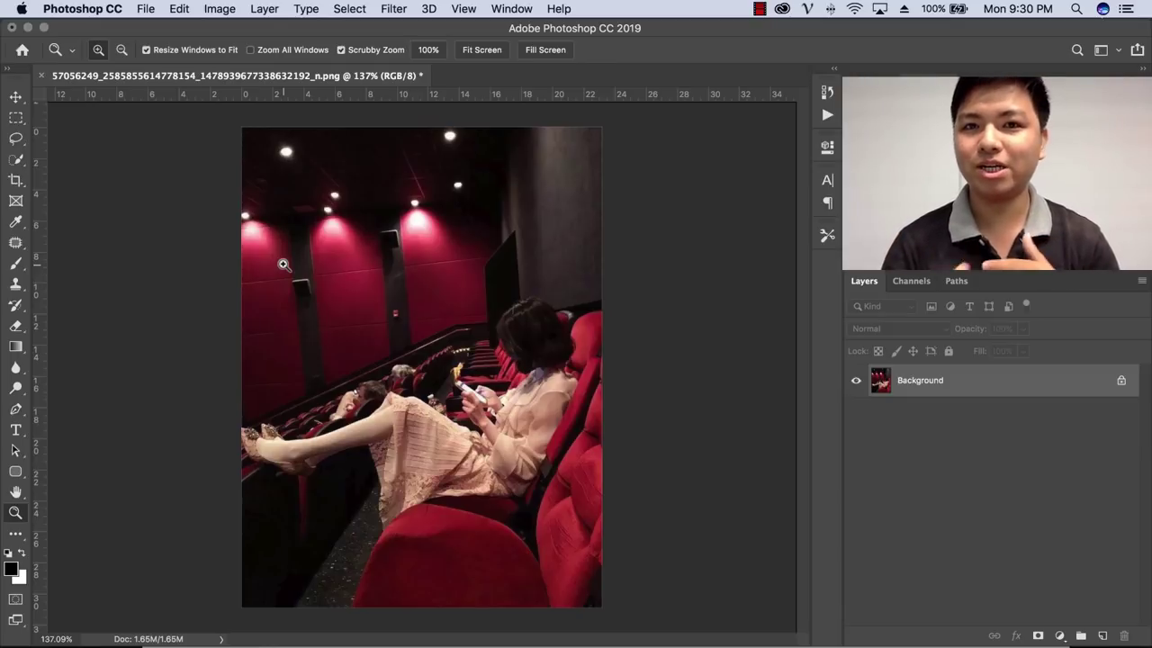
- Quick-select the seated woman, including her hand, phone, dress and hair
{"action": "key", "text": "w"}
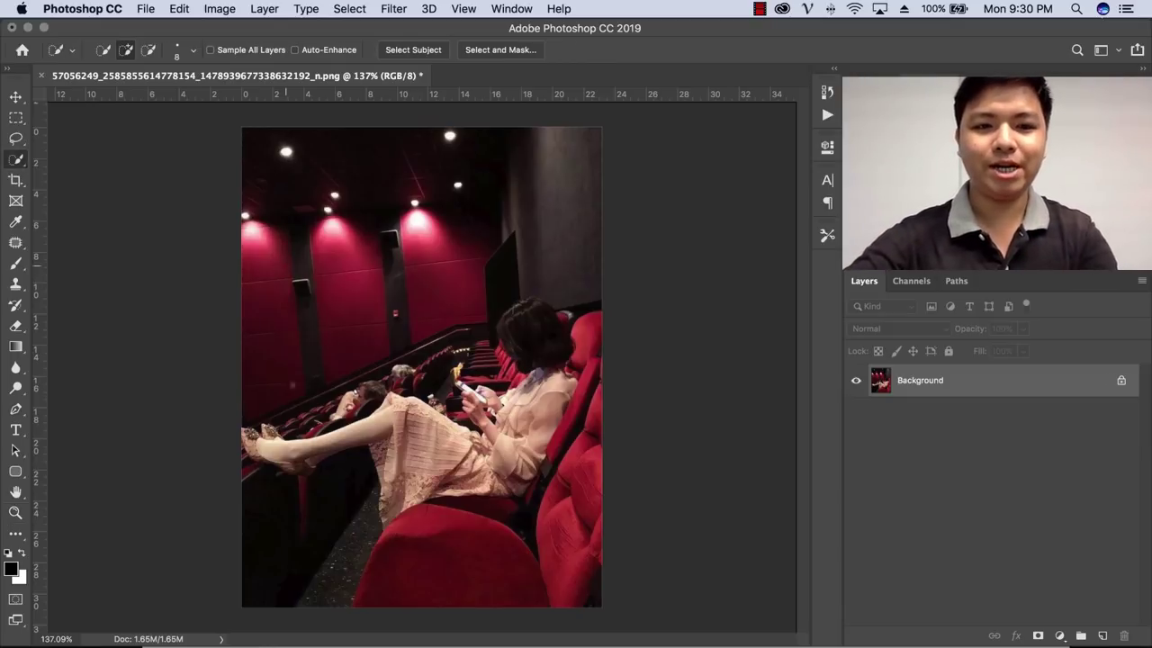
{"action": "mouse_move", "coordinate": [324, 445]}
{"action": "left_mouse_down"}
{"action": "mouse_move", "coordinate": [409, 419]}
{"action": "mouse_move", "coordinate": [466, 462]}
{"action": "mouse_move", "coordinate": [504, 450]}
{"action": "mouse_move", "coordinate": [549, 373]}
{"action": "mouse_move", "coordinate": [527, 332]}
{"action": "left_mouse_up"}
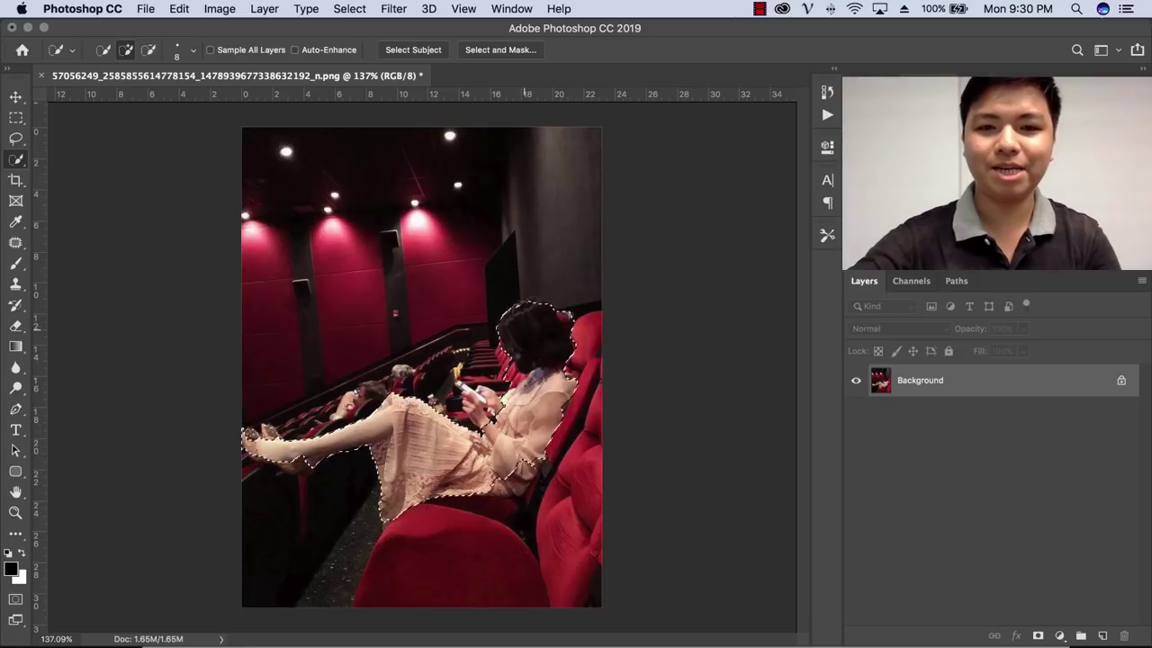
{"action": "left_click_drag", "start_coordinate": [490, 419], "coordinate": [504, 340]}
{"action": "left_click_drag", "start_coordinate": [461, 387], "coordinate": [264, 441]}
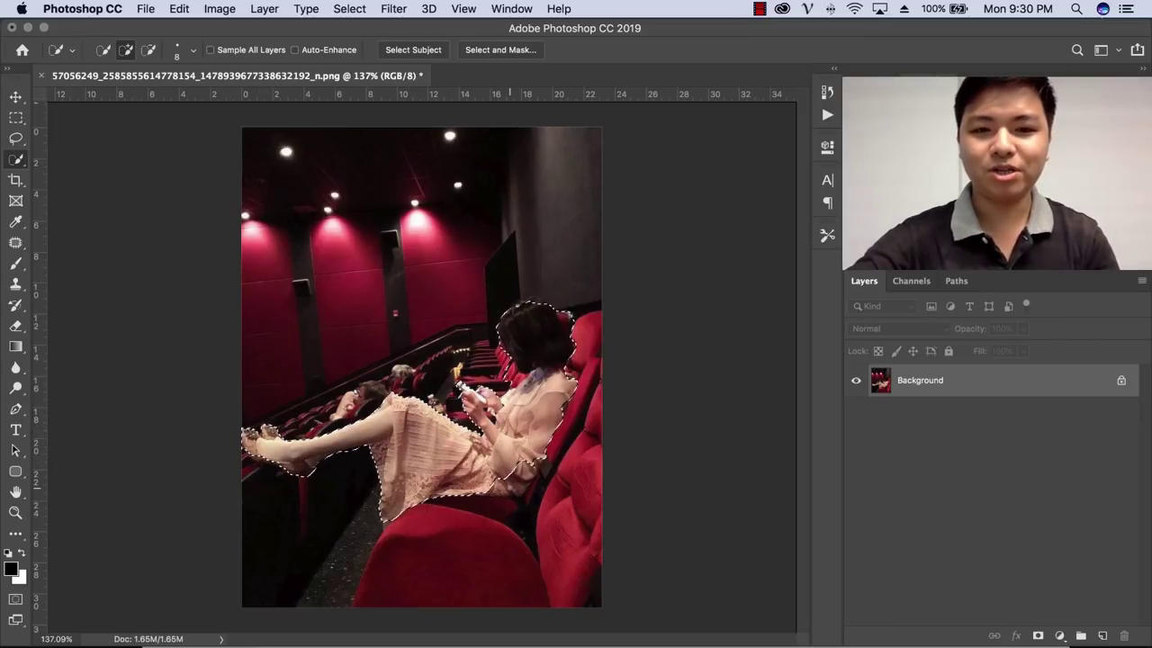
{"action": "left_click_drag", "start_coordinate": [509, 475], "coordinate": [511, 485]}
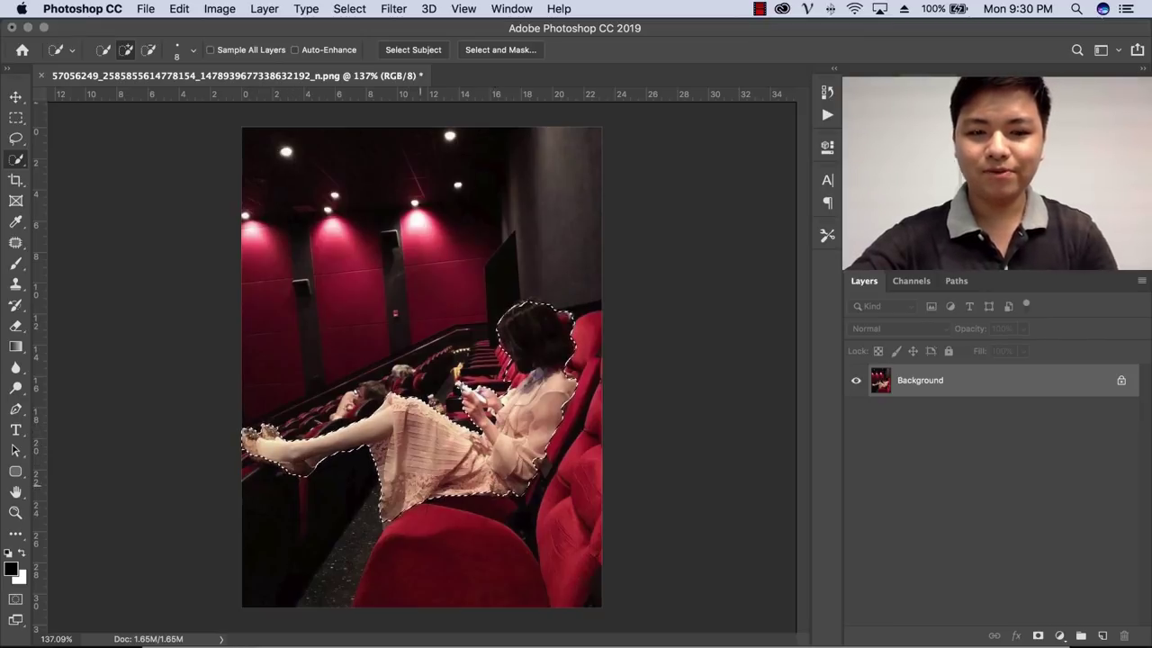
- Copy the woman to a new Layer 1, hide the Background, and make Layer 1 active
{"action": "key", "text": "super+j"}
{"action": "left_click", "coordinate": [856, 413]}
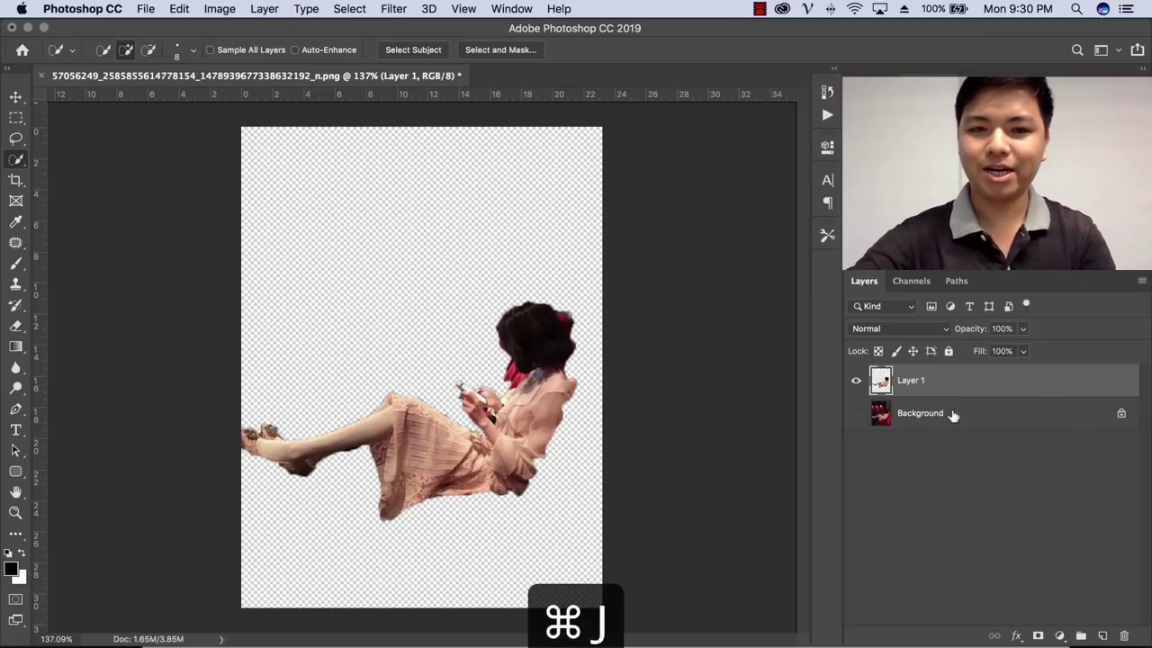
{"action": "left_click", "coordinate": [944, 416]}
{"action": "left_click", "coordinate": [957, 378]}
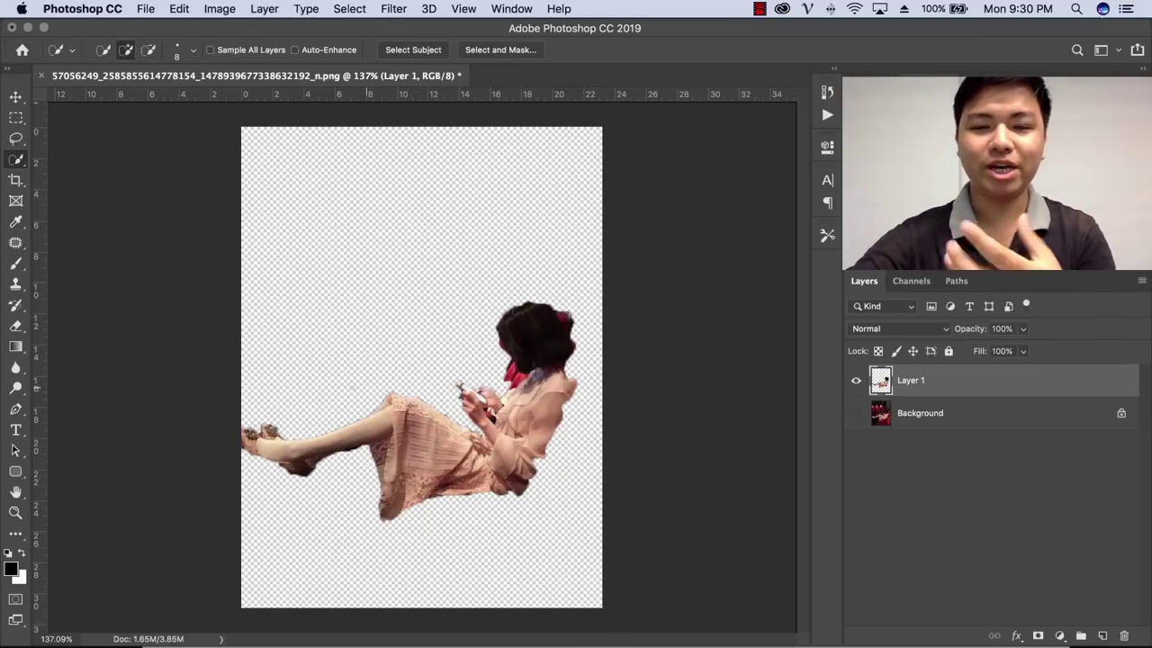
{"action": "left_click", "coordinate": [145, 9]}
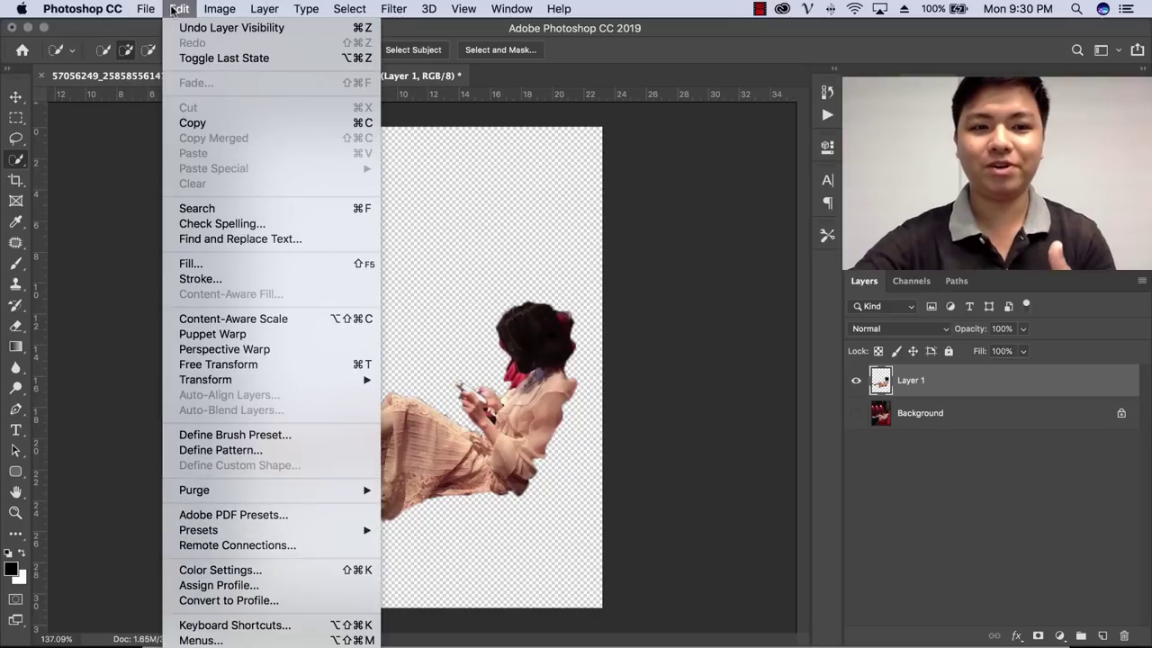
- Puppet Warp the cutout: pin head and body, drag the foot and knee pins down, commit
{"action": "left_click", "coordinate": [272, 336]}
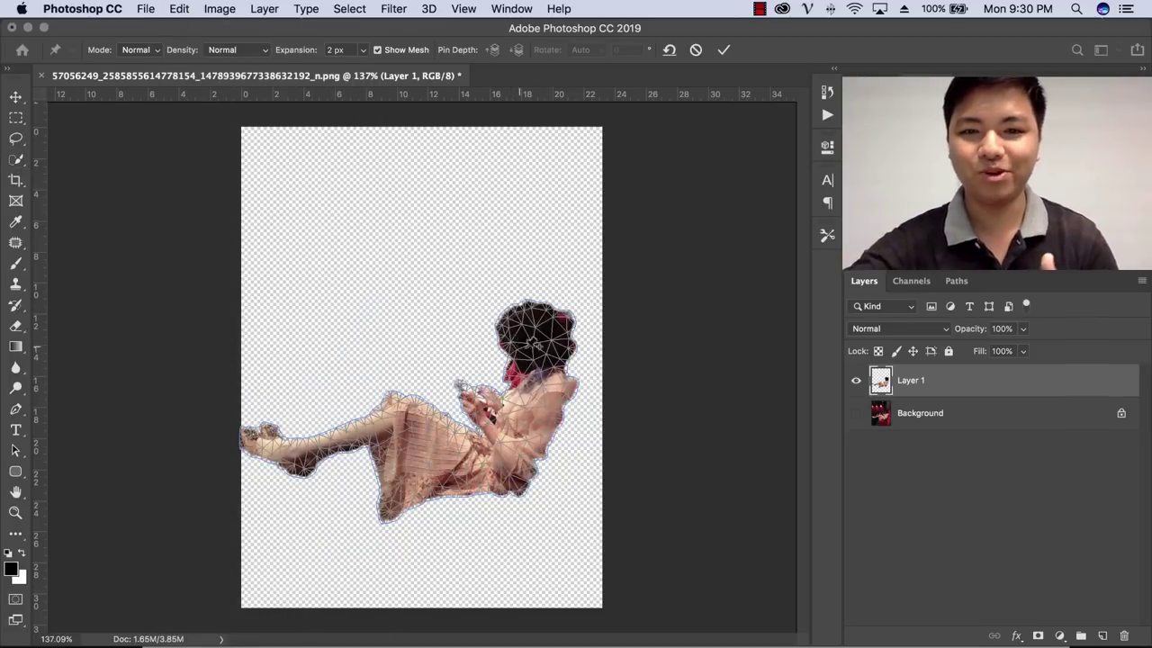
{"action": "left_click", "coordinate": [529, 339]}
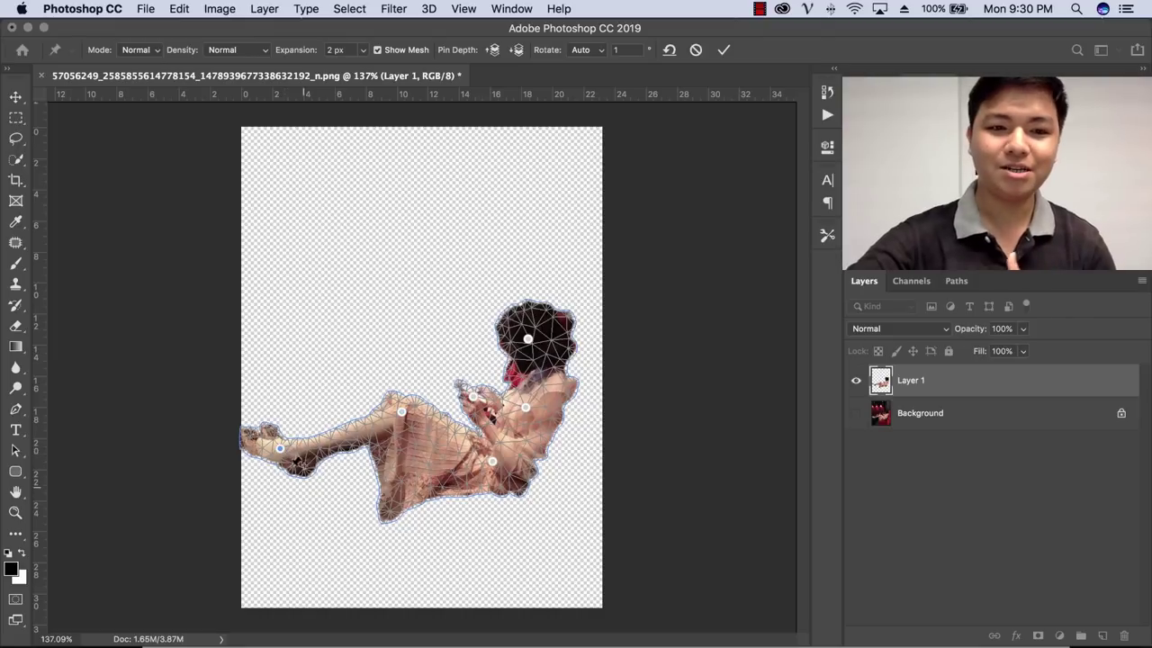
{"action": "left_click", "coordinate": [280, 450]}
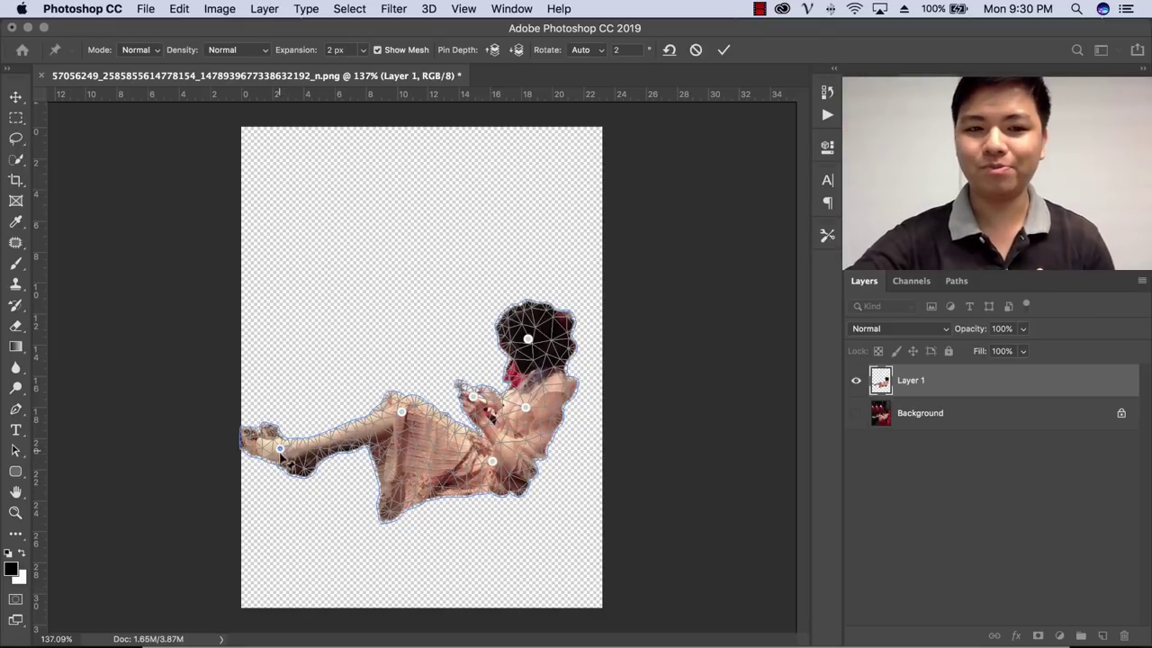
{"action": "left_click_drag", "start_coordinate": [281, 452], "coordinate": [321, 501]}
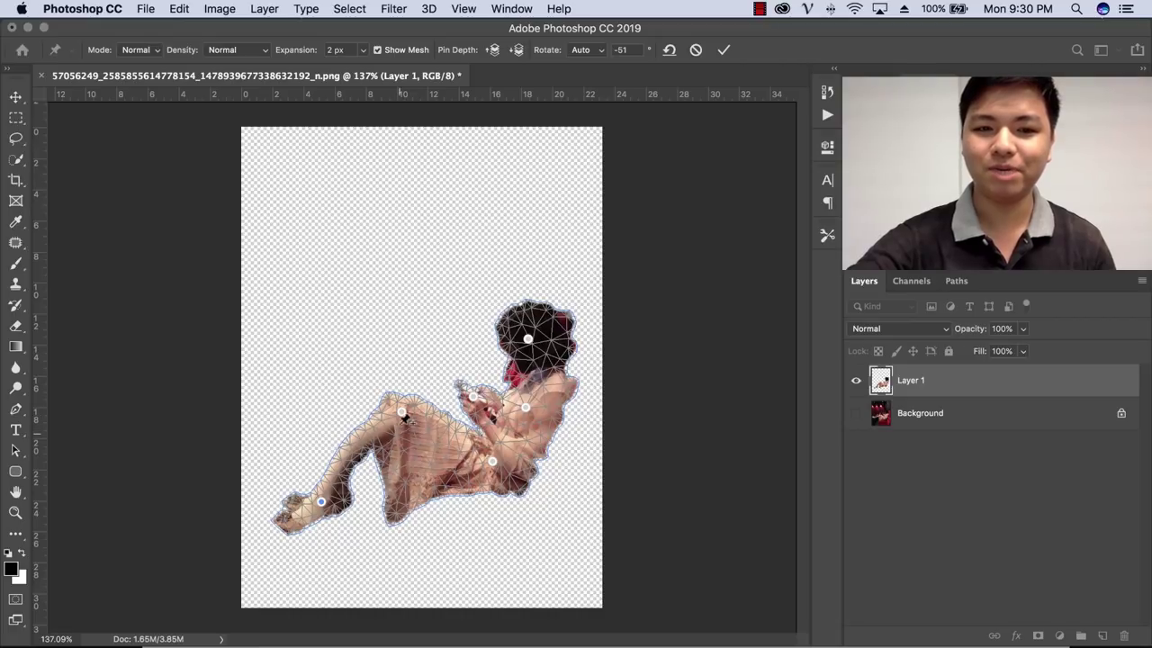
{"action": "left_click_drag", "start_coordinate": [402, 412], "coordinate": [381, 406]}
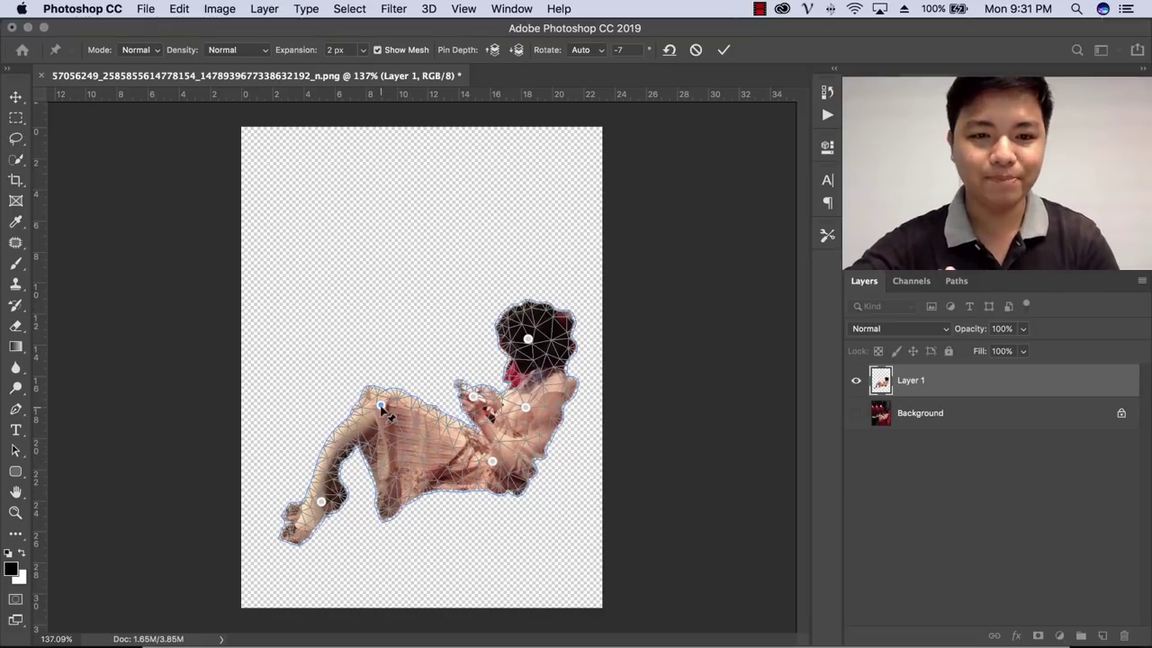
{"action": "left_click_drag", "start_coordinate": [382, 406], "coordinate": [411, 449]}
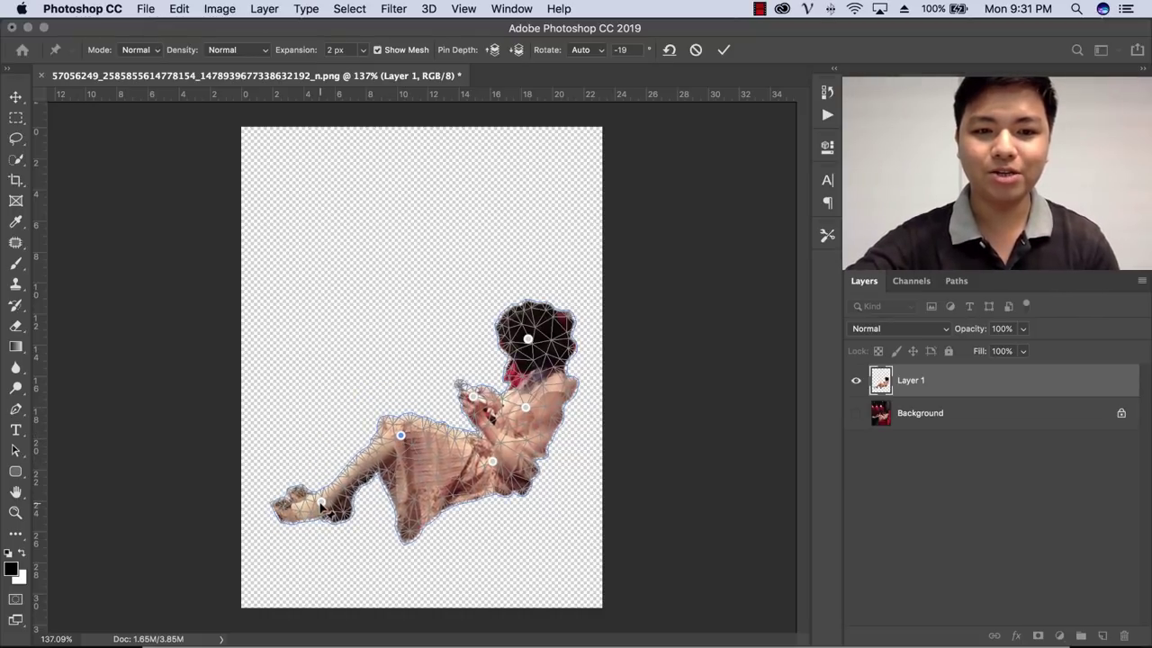
{"action": "left_click_drag", "start_coordinate": [321, 502], "coordinate": [349, 564]}
{"action": "left_click_drag", "start_coordinate": [402, 441], "coordinate": [404, 471]}
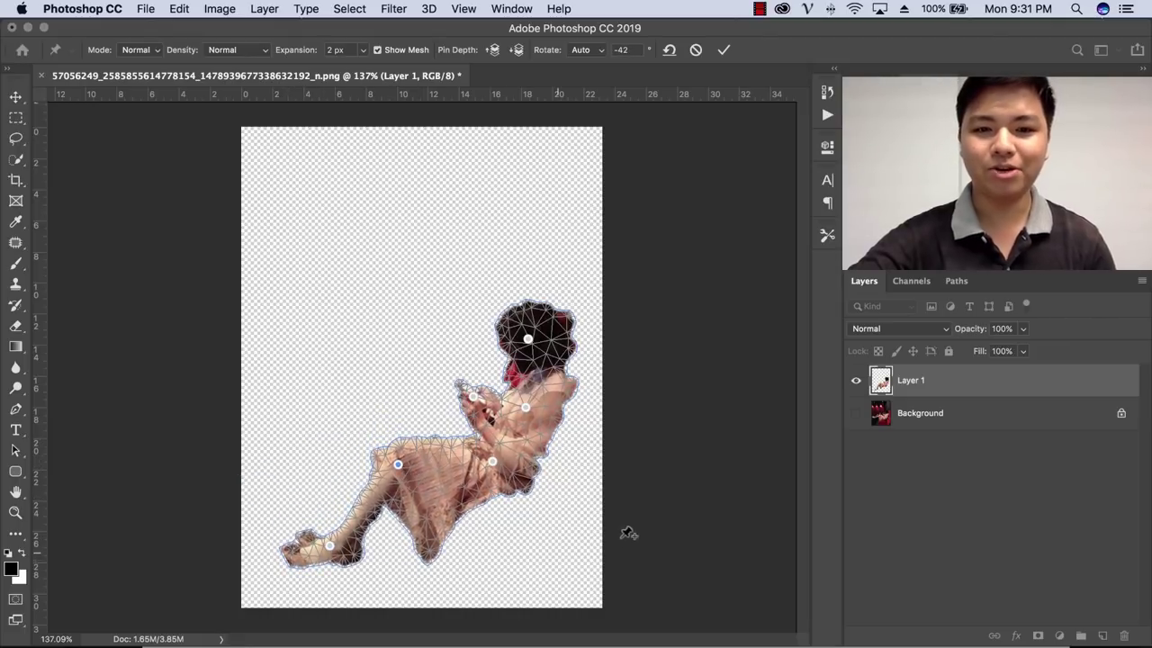
{"action": "left_click", "coordinate": [722, 51]}
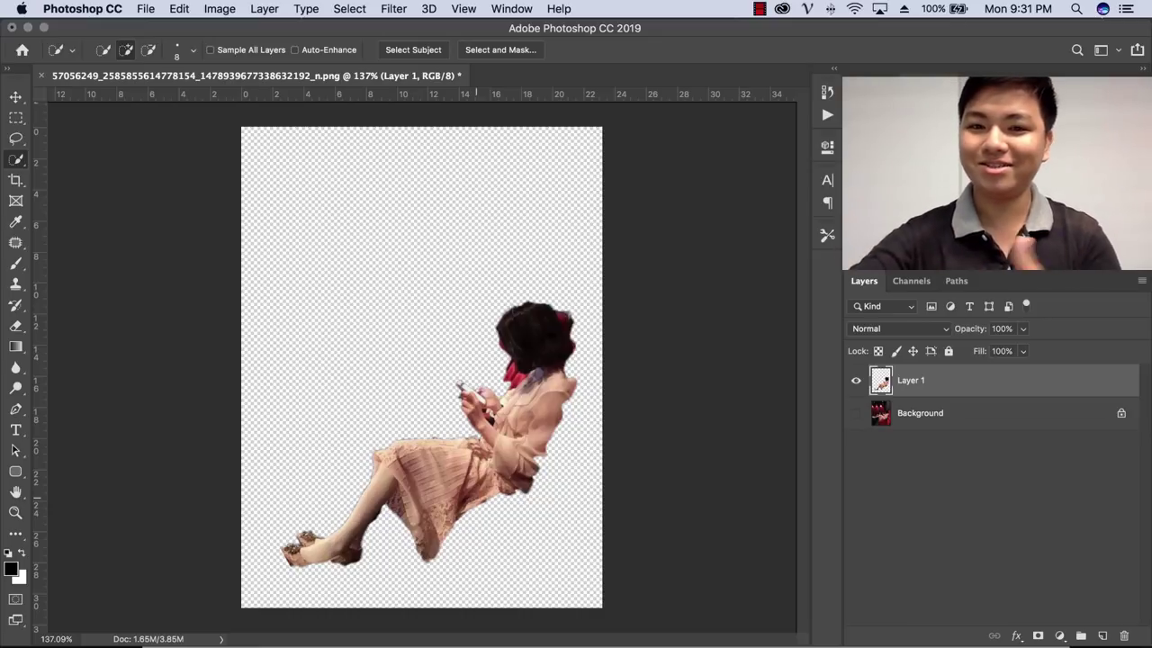
- Delete the warped Layer 1, leaving only the Background photo
{"action": "left_click", "coordinate": [855, 380]}
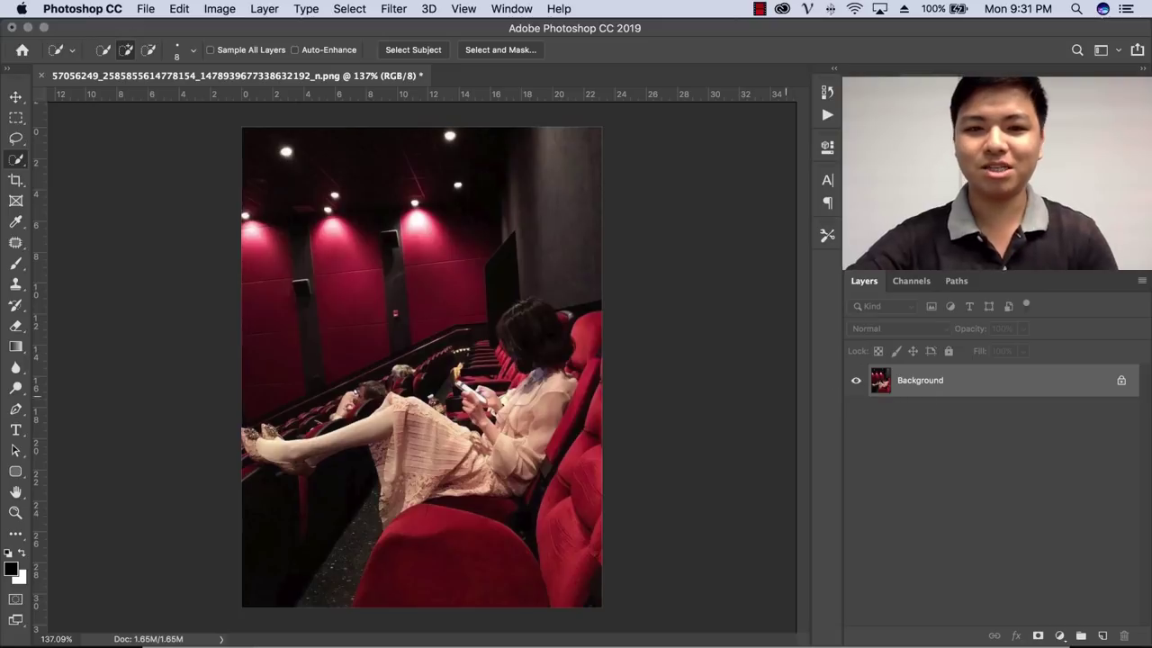
{"action": "key", "text": "z"}
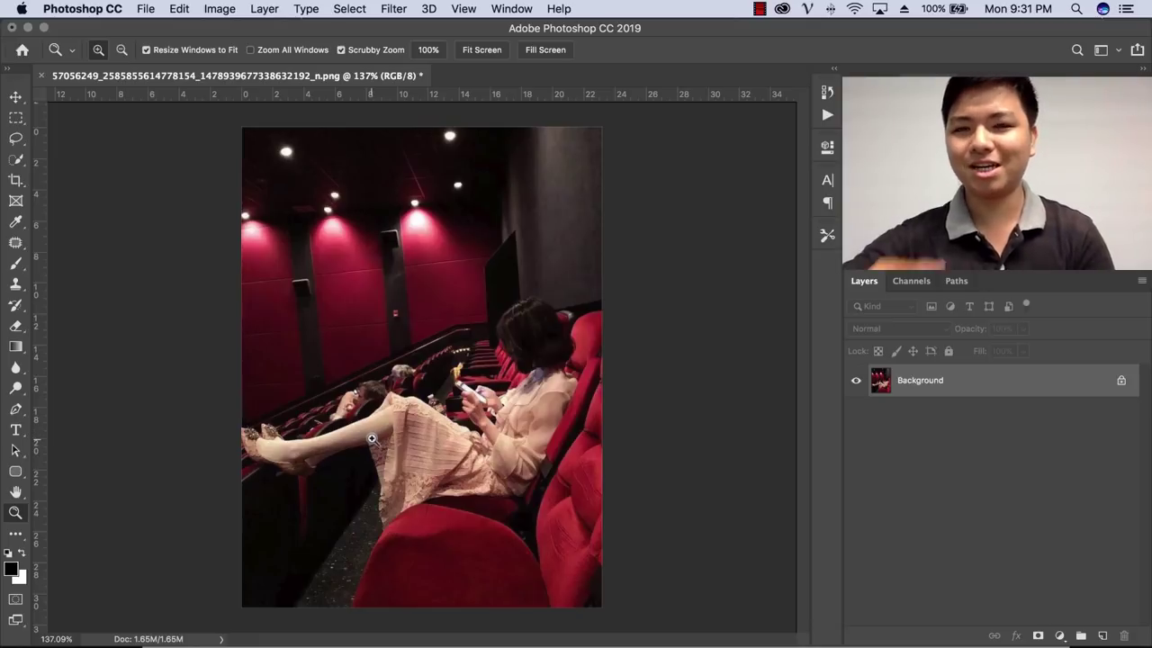
- Brush a Quick Selection over the woman's raised legs and pink skirt
{"action": "key", "text": "w"}
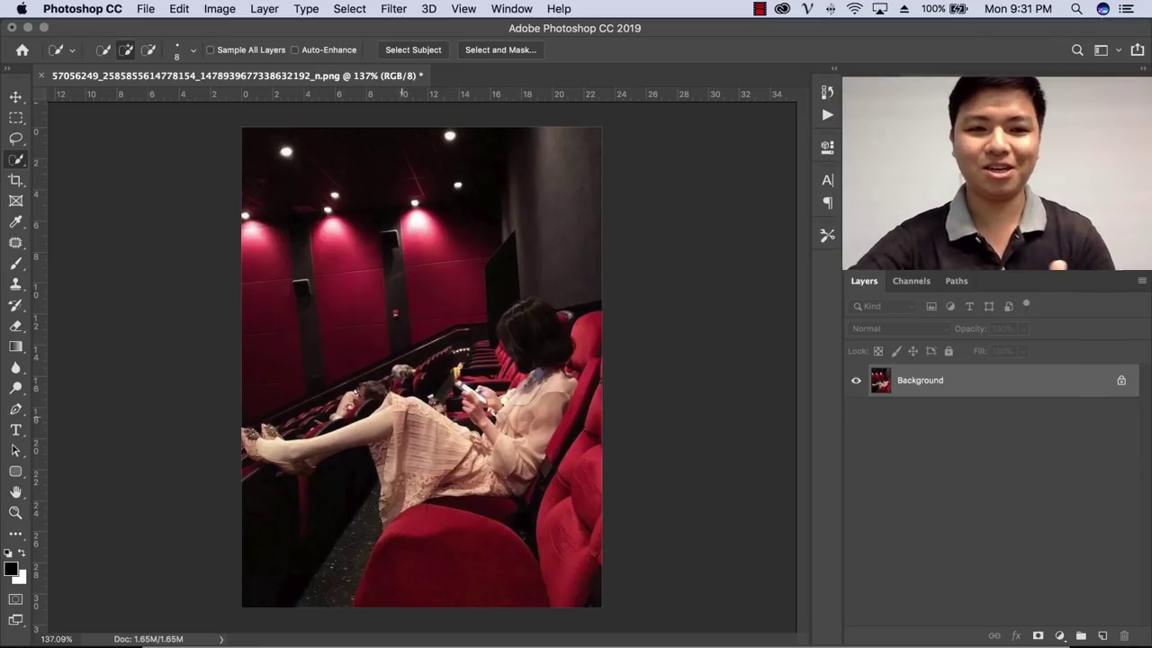
{"action": "mouse_move", "coordinate": [395, 410]}
{"action": "left_mouse_down"}
{"action": "mouse_move", "coordinate": [432, 427]}
{"action": "mouse_move", "coordinate": [459, 467]}
{"action": "mouse_move", "coordinate": [387, 463]}
{"action": "left_mouse_up"}
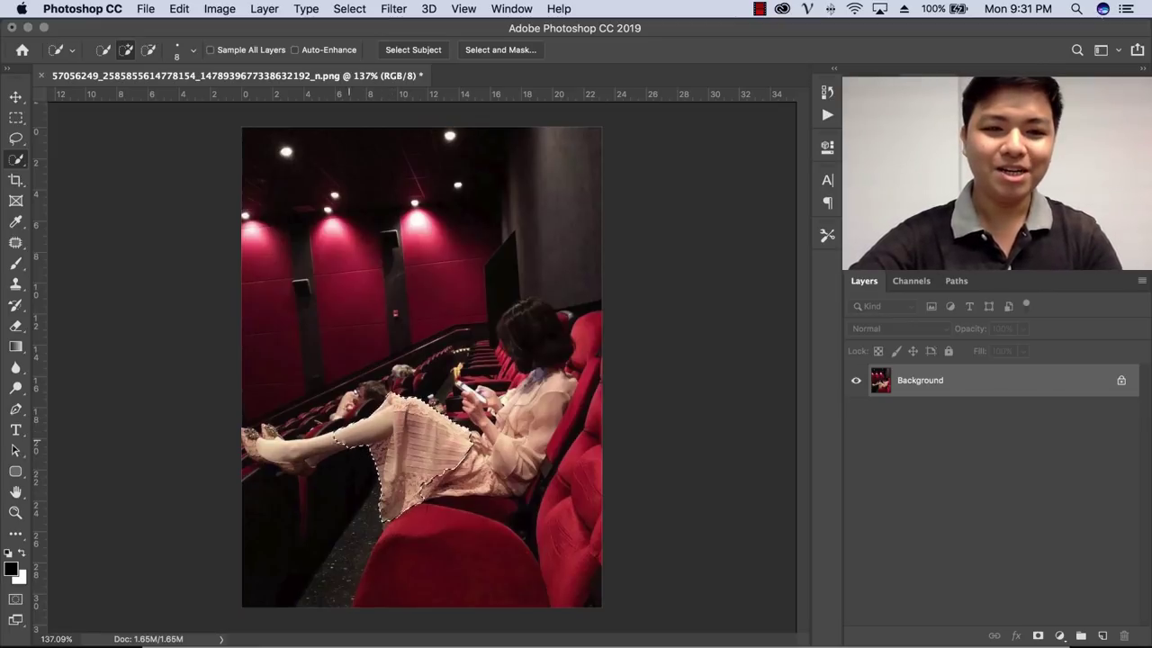
{"action": "left_click", "coordinate": [16, 160]}
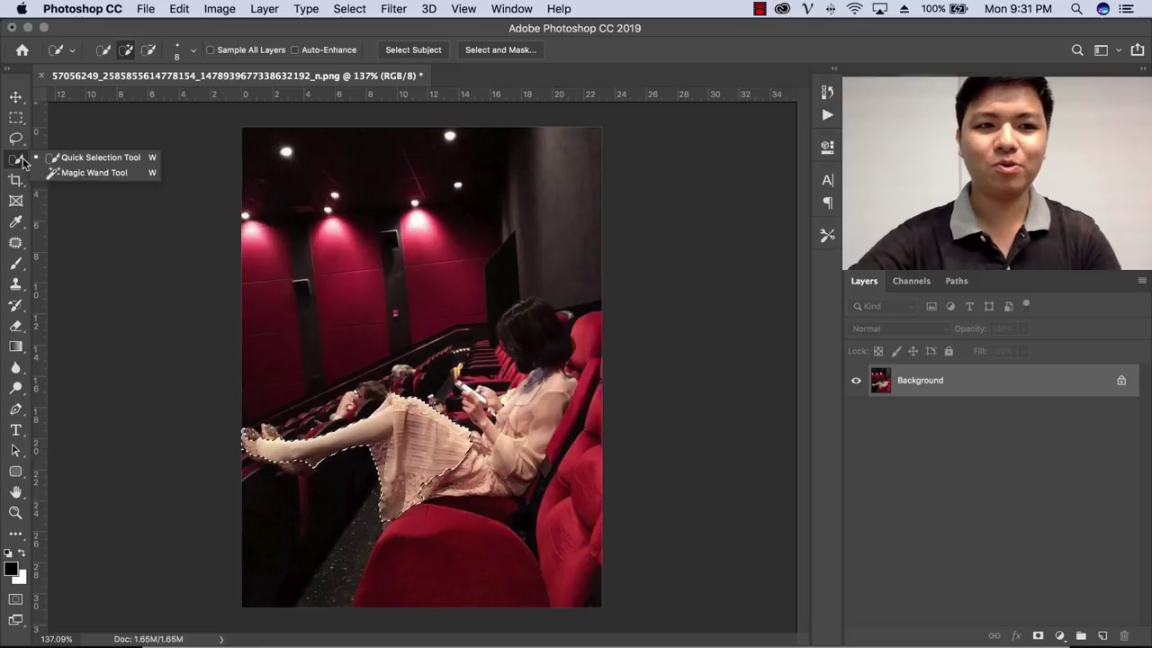
{"action": "left_click", "coordinate": [78, 158]}
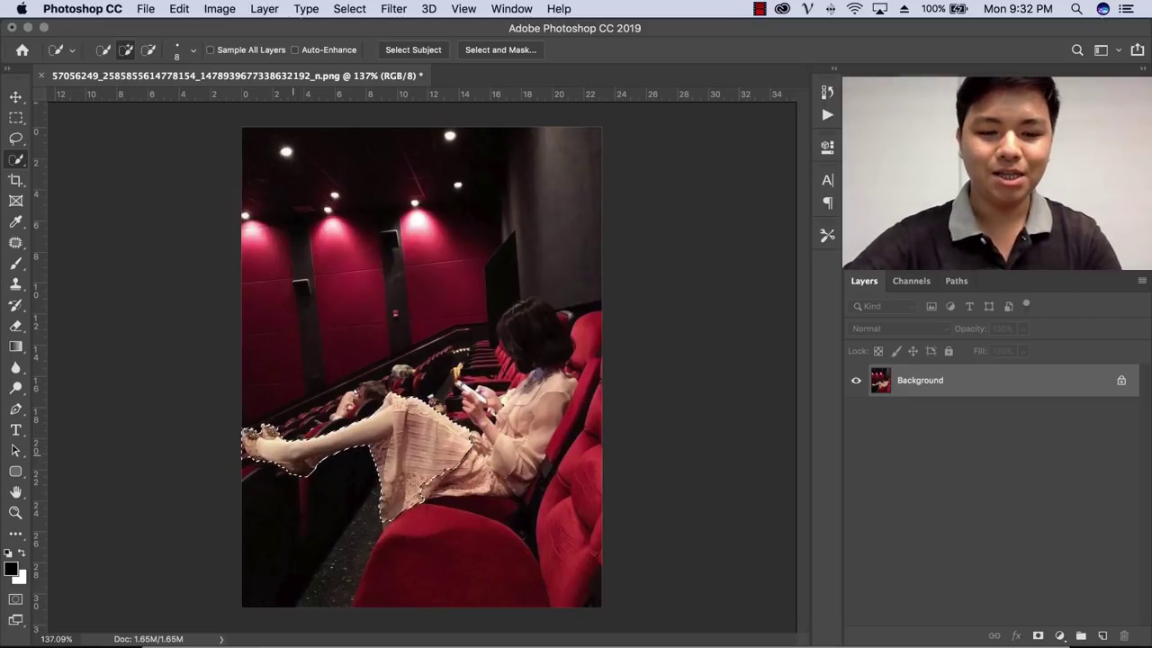
- Zoom in on the woman's feet and turn off View > Show > Pixel Grid
{"action": "key", "text": "z"}
{"action": "mouse_move", "coordinate": [248, 452]}
{"action": "left_mouse_down"}
{"action": "mouse_move", "coordinate": [360, 458]}
{"action": "mouse_move", "coordinate": [234, 455]}
{"action": "mouse_move", "coordinate": [141, 278]}
{"action": "left_mouse_up"}
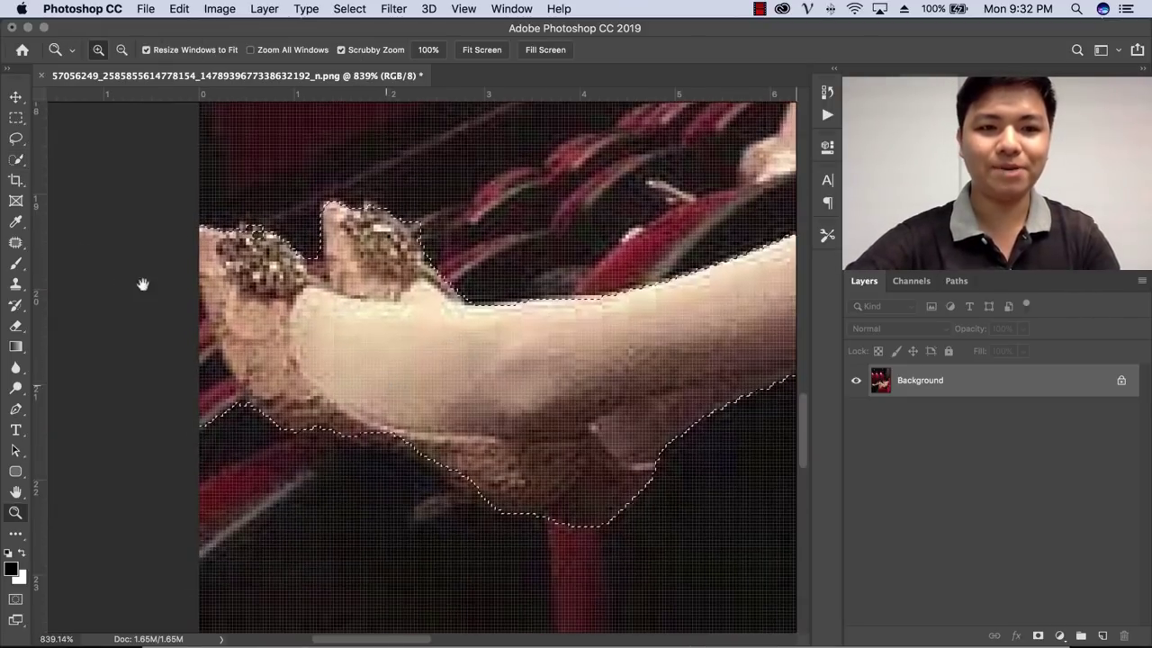
{"action": "left_click", "coordinate": [463, 8]}
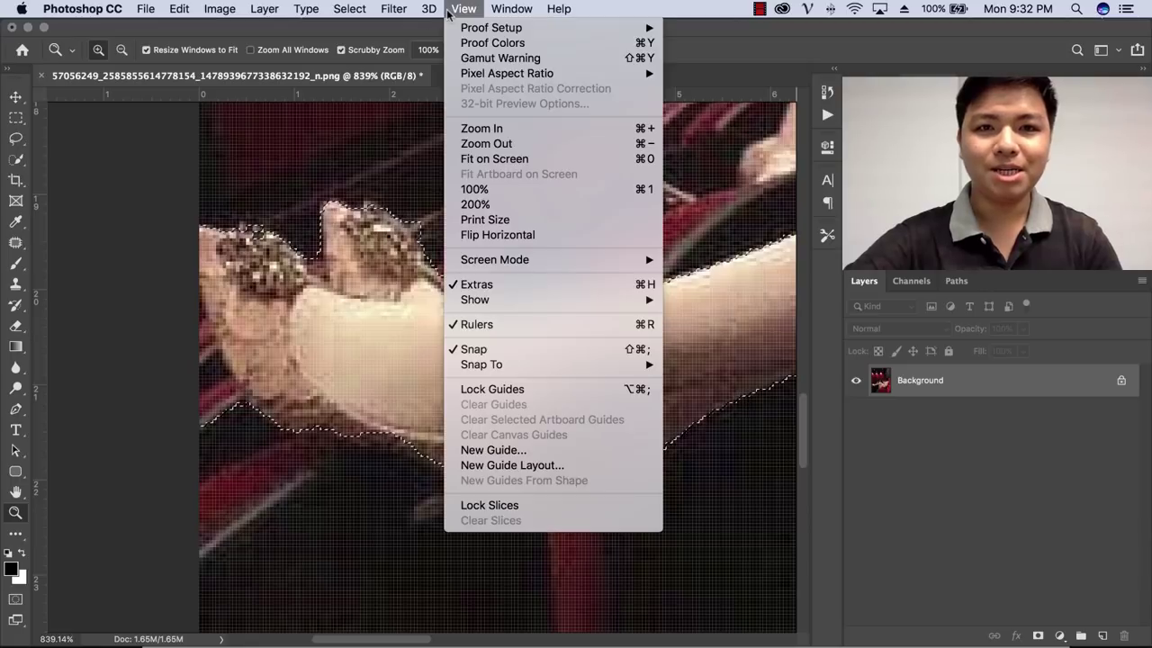
{"action": "mouse_move", "coordinate": [504, 299]}
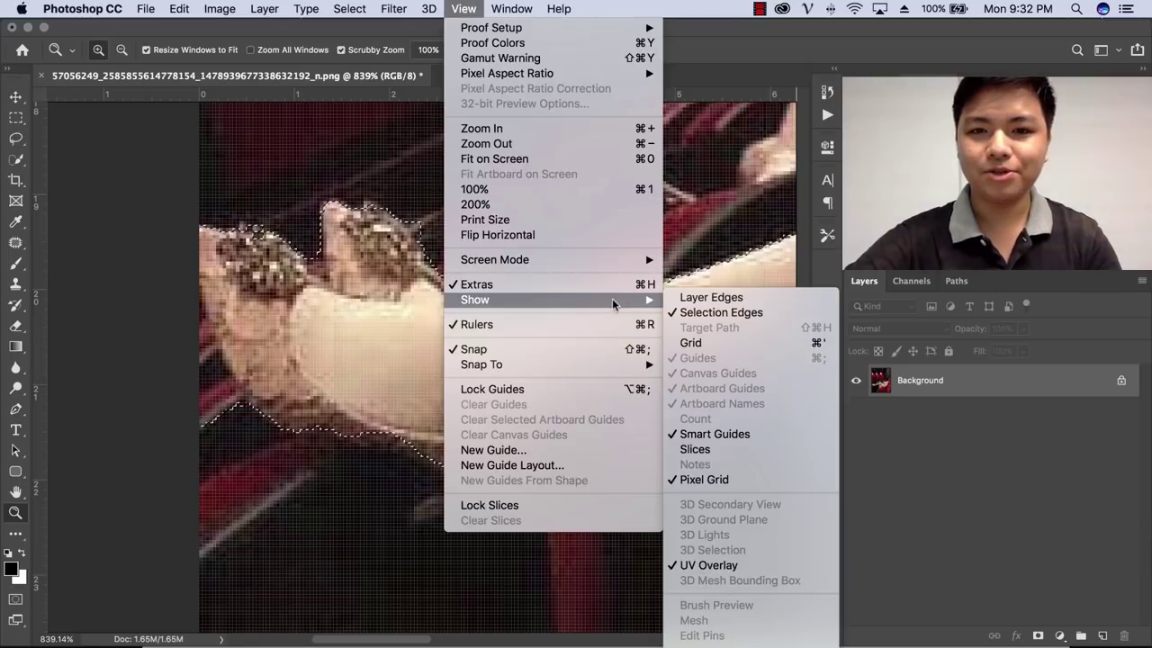
{"action": "left_click", "coordinate": [704, 480]}
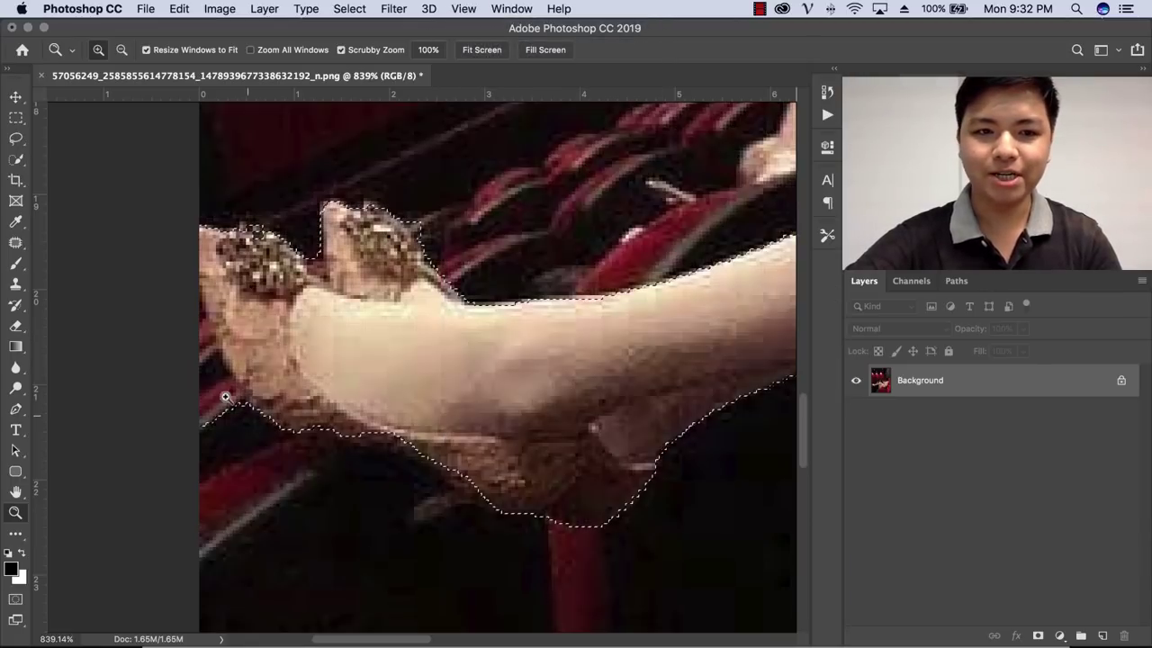
- Subtract the background beside the heel from the selection
{"action": "left_click", "coordinate": [15, 160]}
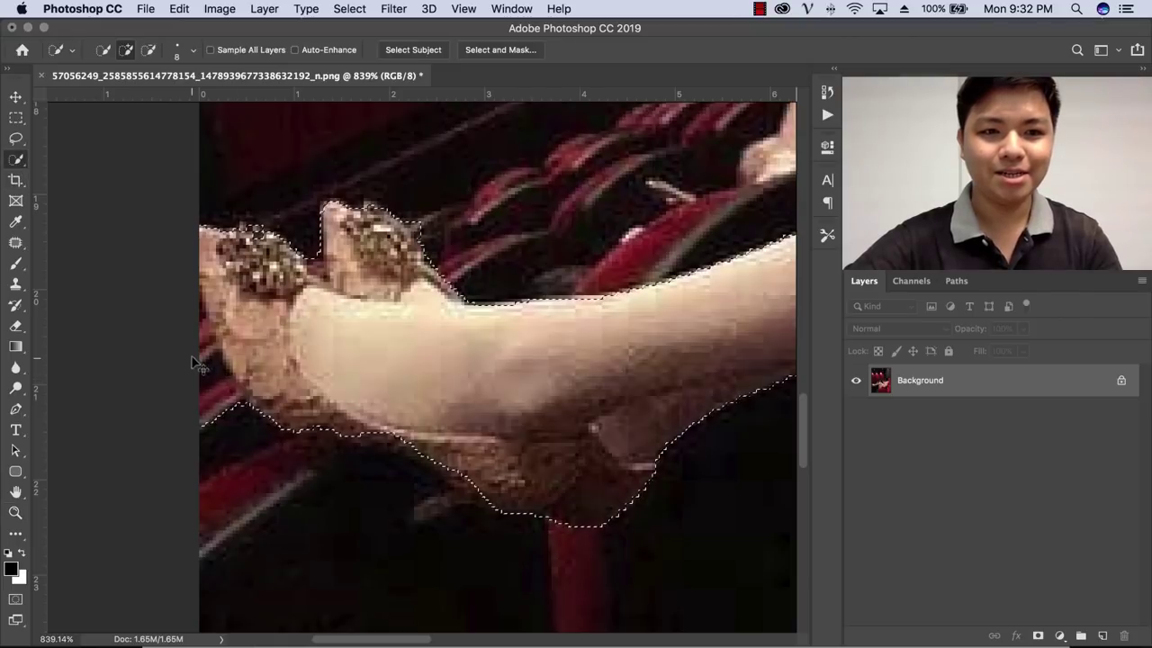
{"action": "left_click_drag", "start_coordinate": [191, 353], "coordinate": [221, 420]}
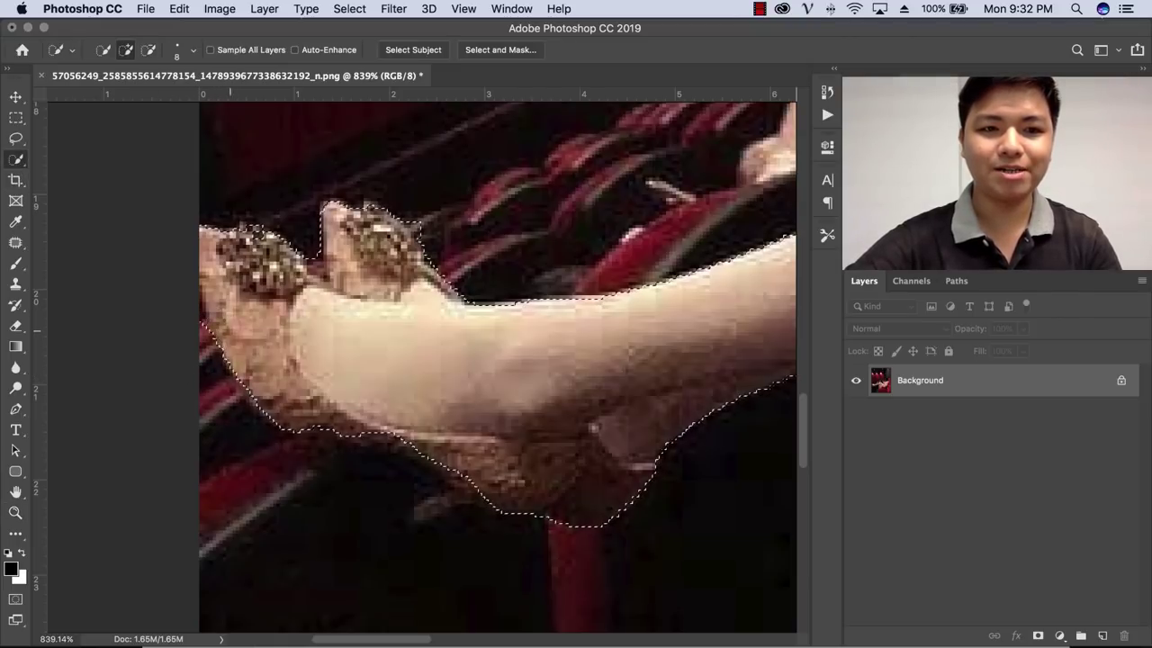
{"action": "scroll", "coordinate": [467, 477], "scroll_direction": "down", "scroll_amount": 3}
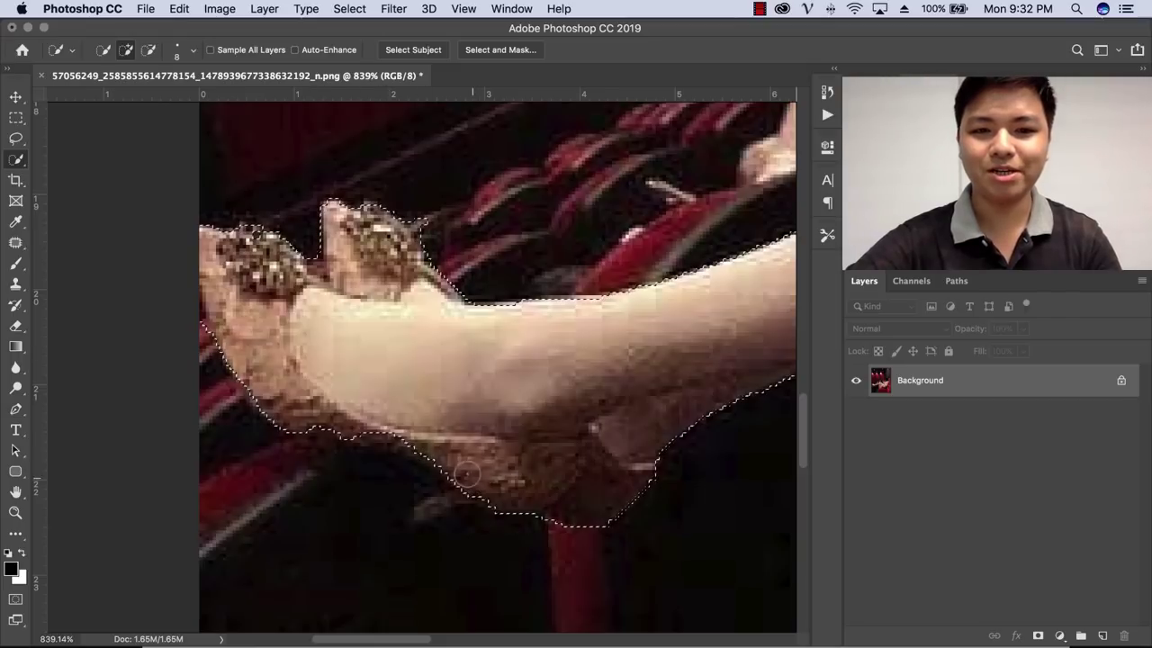
{"action": "key", "text": "l"}
{"action": "scroll", "coordinate": [599, 393], "scroll_direction": "up", "scroll_amount": 3}
{"action": "left_click_drag", "start_coordinate": [460, 440], "coordinate": [464, 484]}
- Brush the blouse sleeve into the selection, undoing the last misstep
{"action": "key", "text": "w"}
{"action": "scroll", "coordinate": [467, 486], "scroll_direction": "right", "scroll_amount": 5}
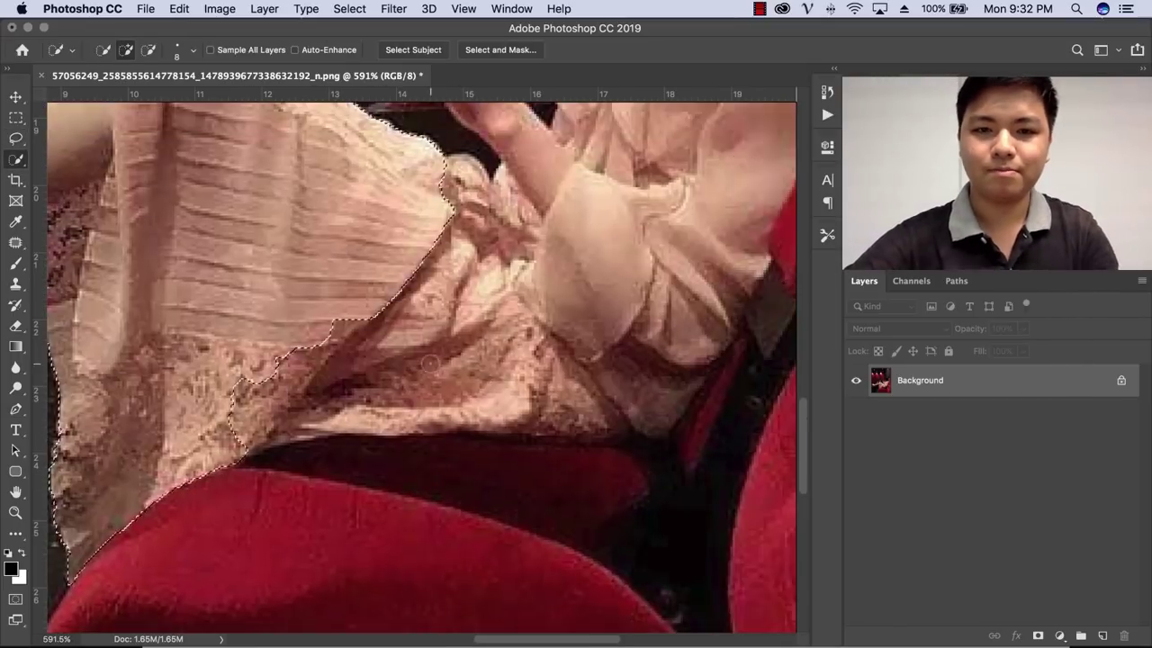
{"action": "left_click_drag", "start_coordinate": [576, 413], "coordinate": [334, 320]}
{"action": "key", "text": "super+z"}
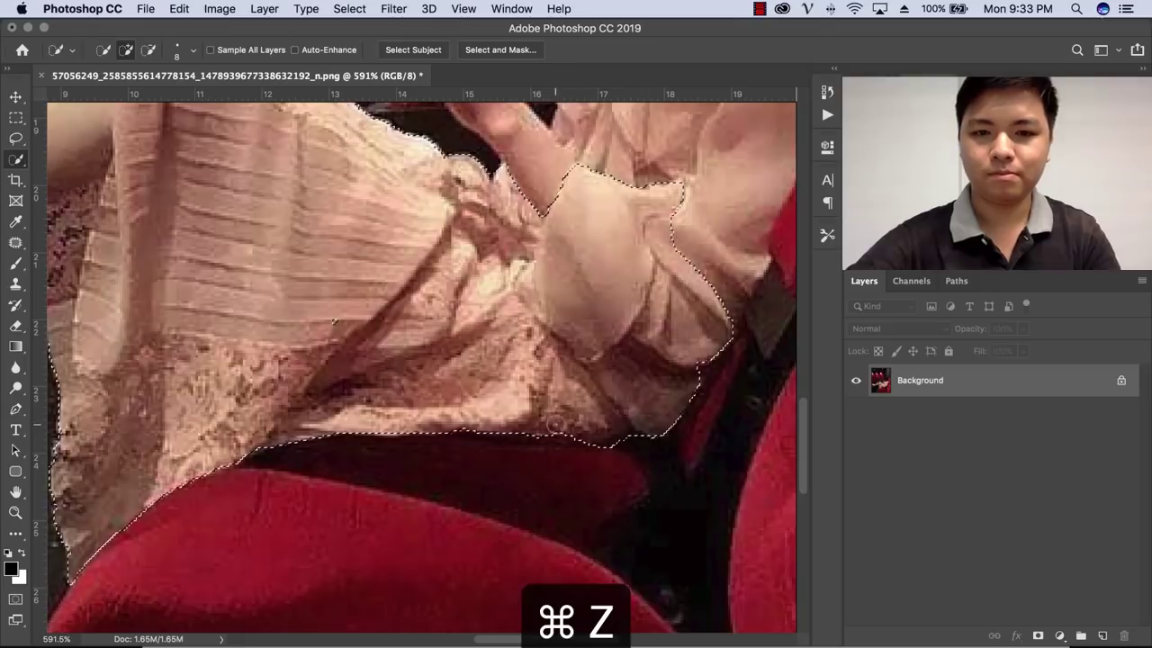
{"action": "key", "text": "z"}
{"action": "scroll", "coordinate": [386, 393], "scroll_direction": "down", "scroll_amount": 3}
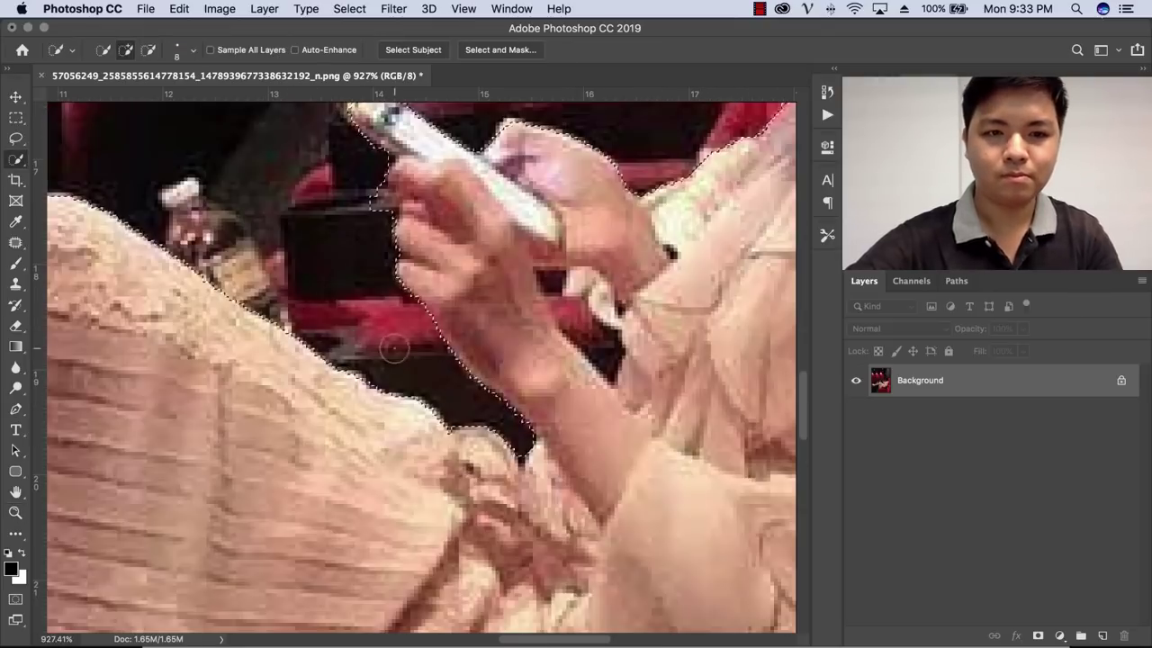
{"action": "scroll", "coordinate": [386, 393], "scroll_direction": "down", "scroll_amount": 2}
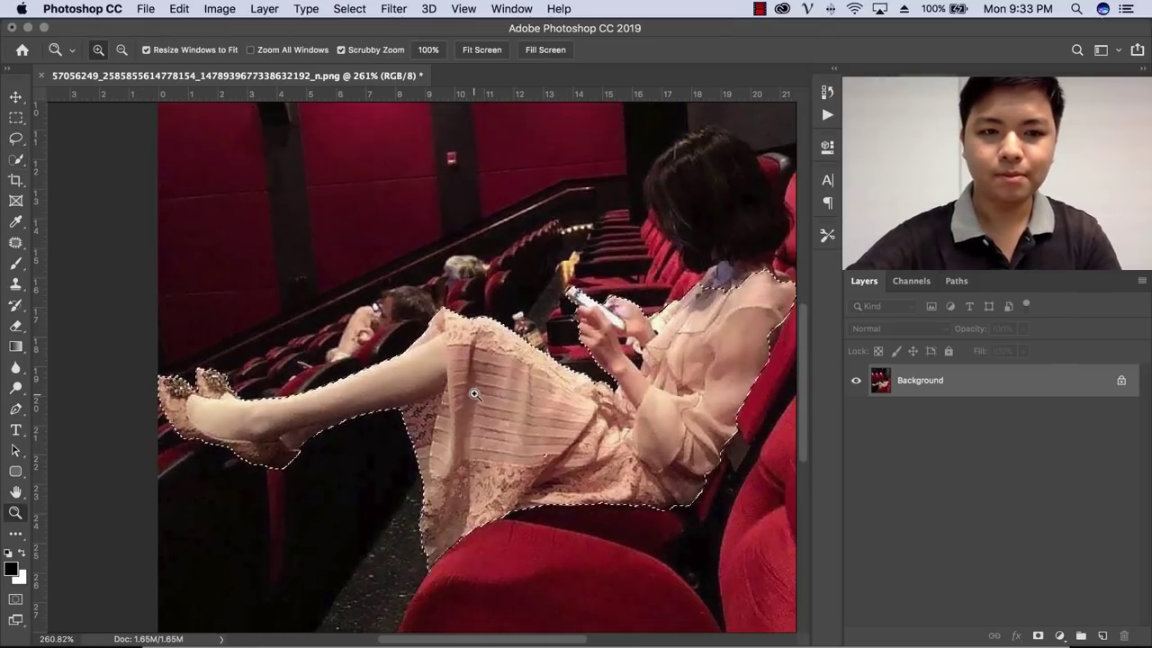
- Copy the selection to a new Layer 1 with Cmd+J and toggle the Background to check it
{"action": "left_click_drag", "start_coordinate": [472, 394], "coordinate": [446, 395]}
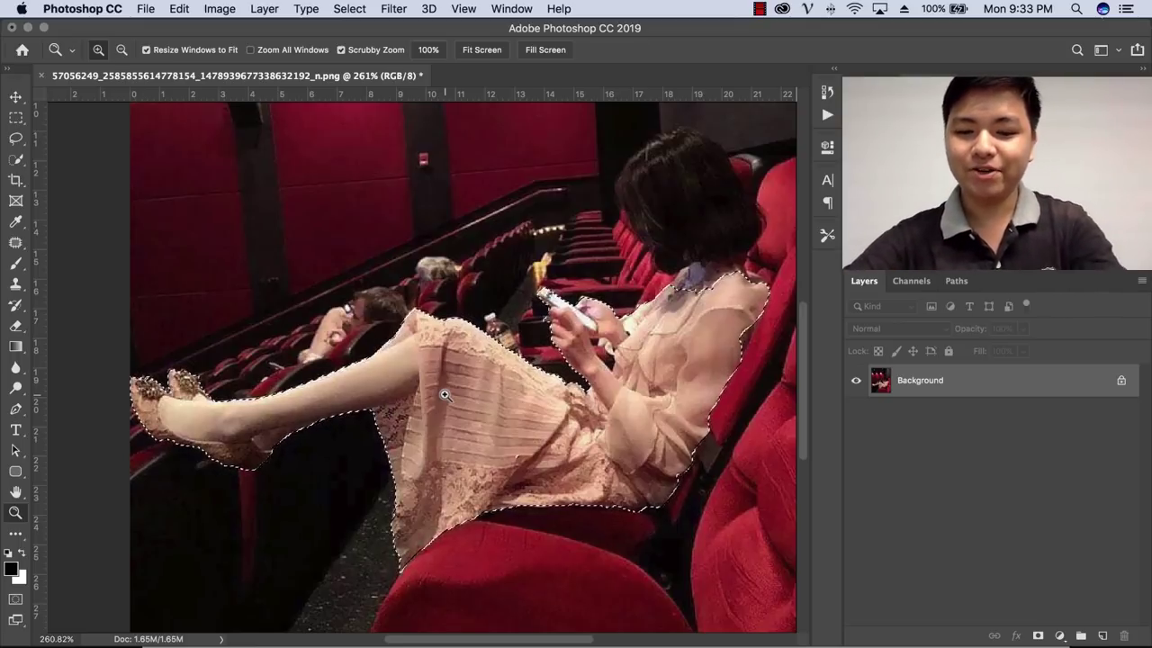
{"action": "key", "text": "super+j"}
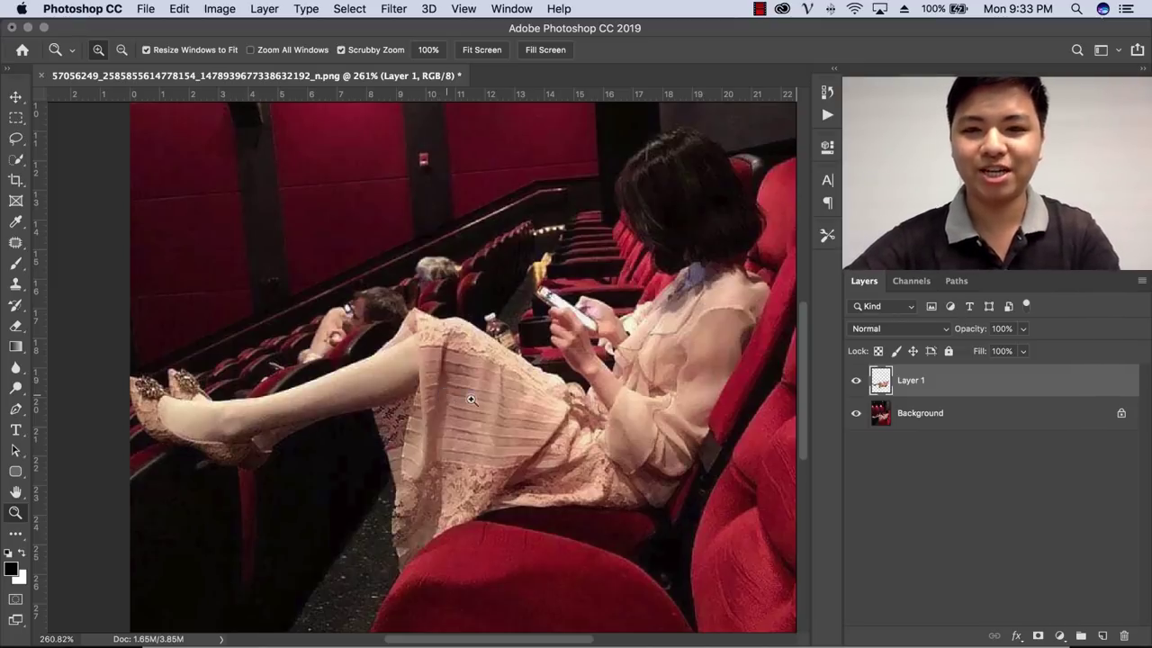
{"action": "left_click", "coordinate": [855, 413]}
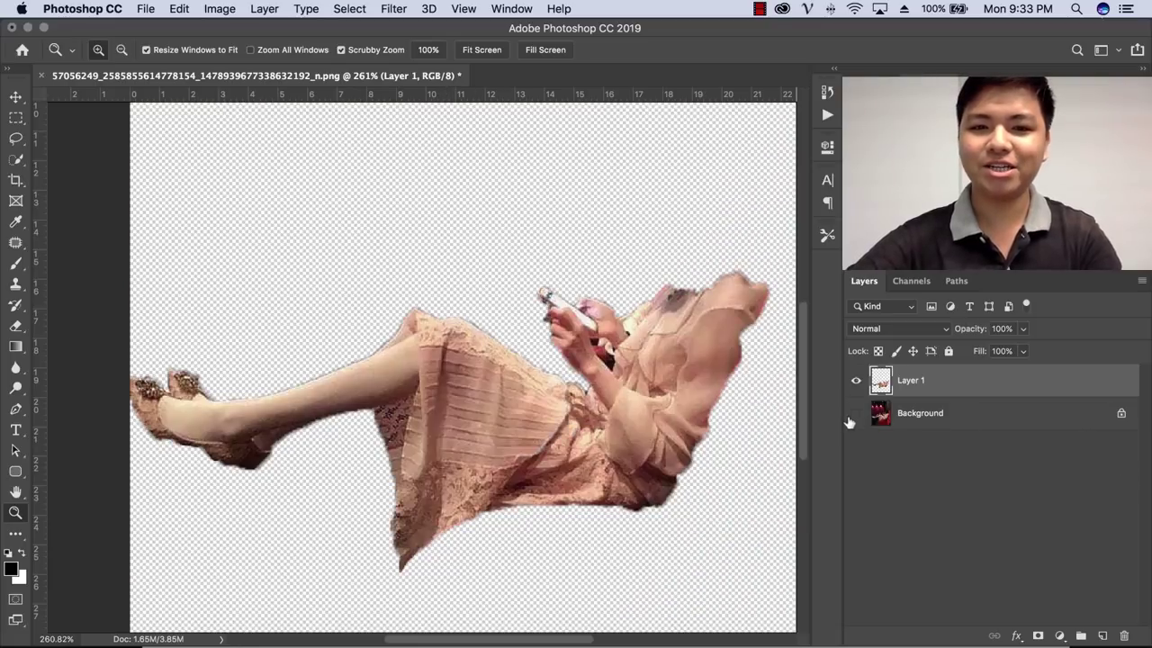
{"action": "left_click", "coordinate": [855, 414]}
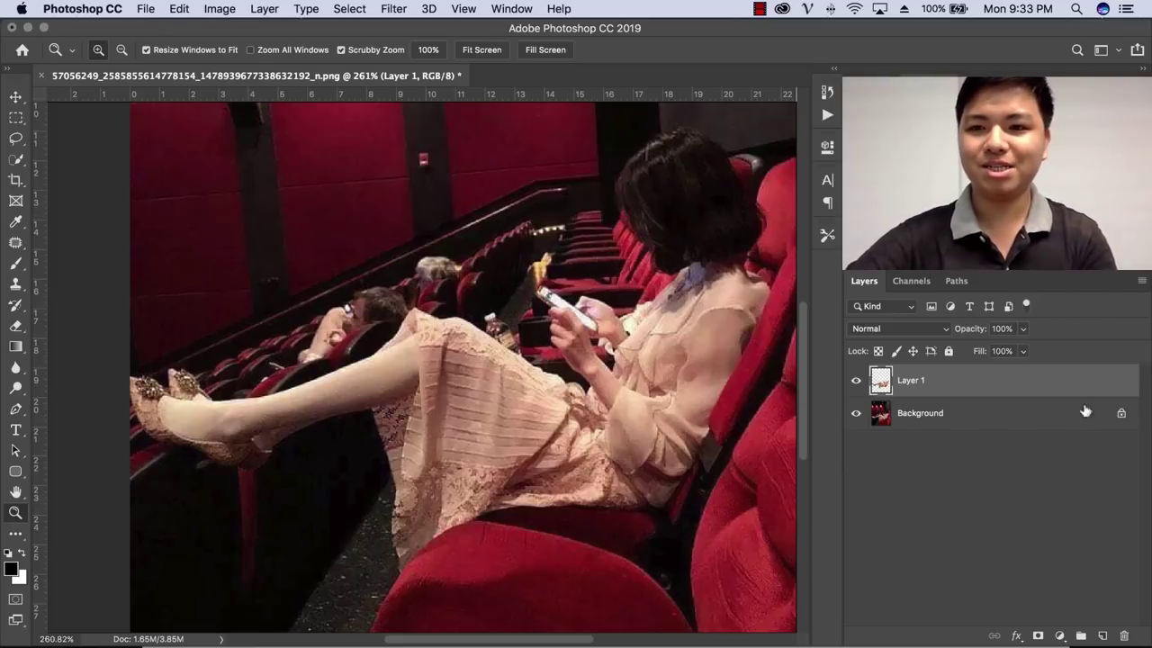
- Start Edit > Puppet Warp on Layer 1 with pins on the body, upper body and foot
{"action": "left_click", "coordinate": [179, 9]}
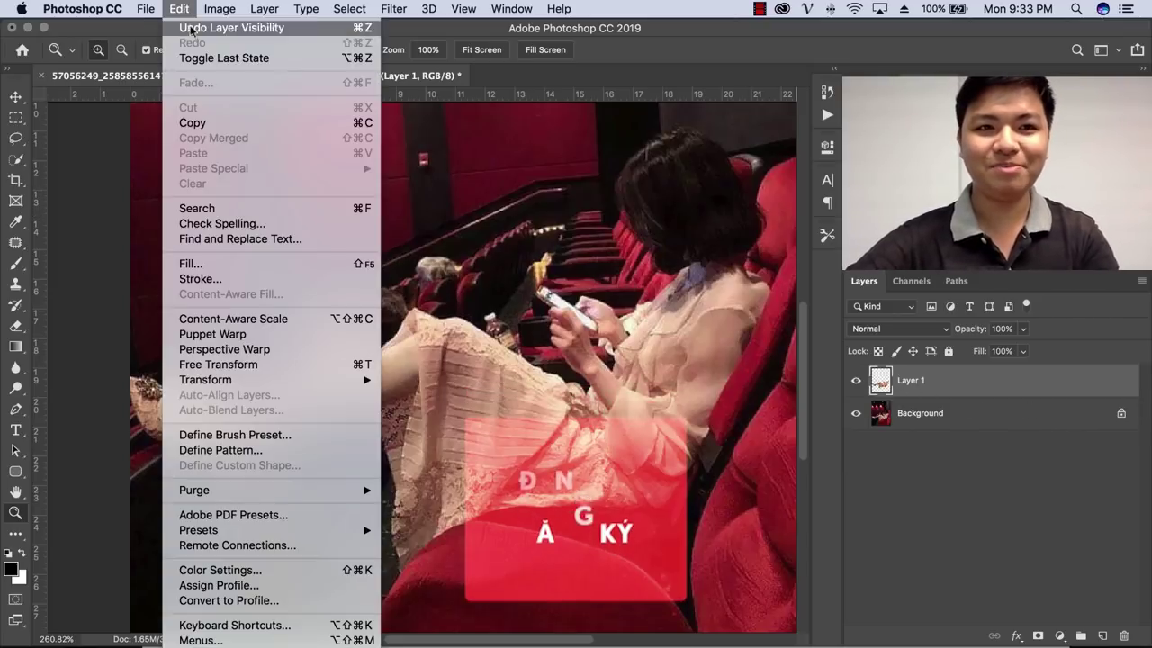
{"action": "left_click", "coordinate": [229, 334]}
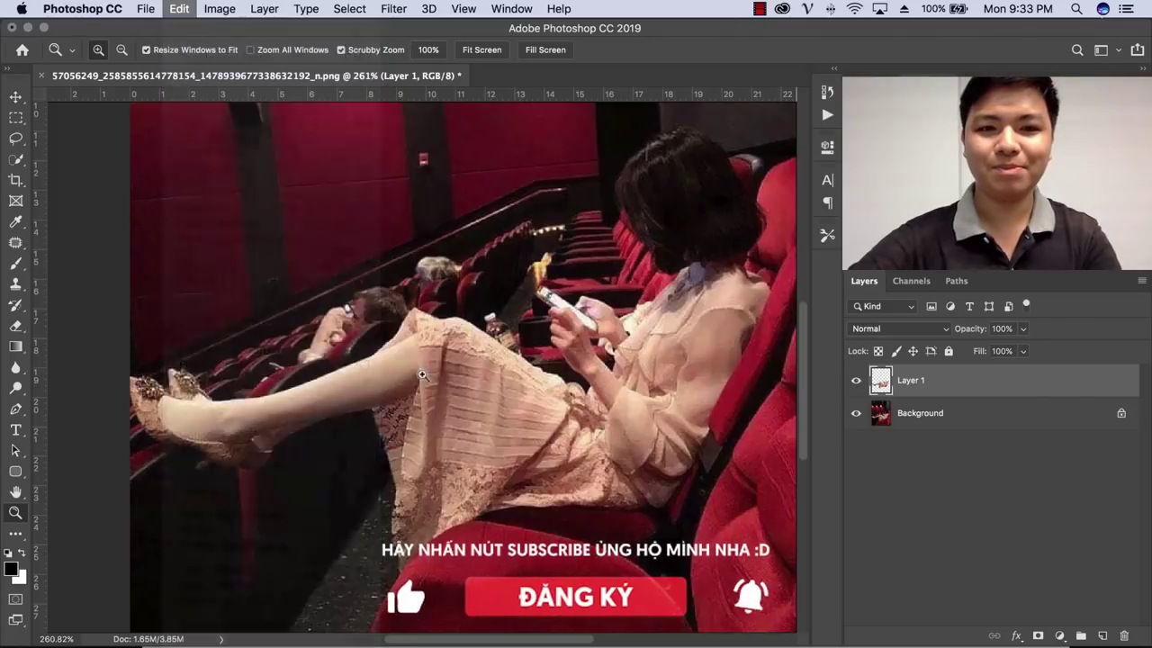
{"action": "left_click", "coordinate": [427, 346]}
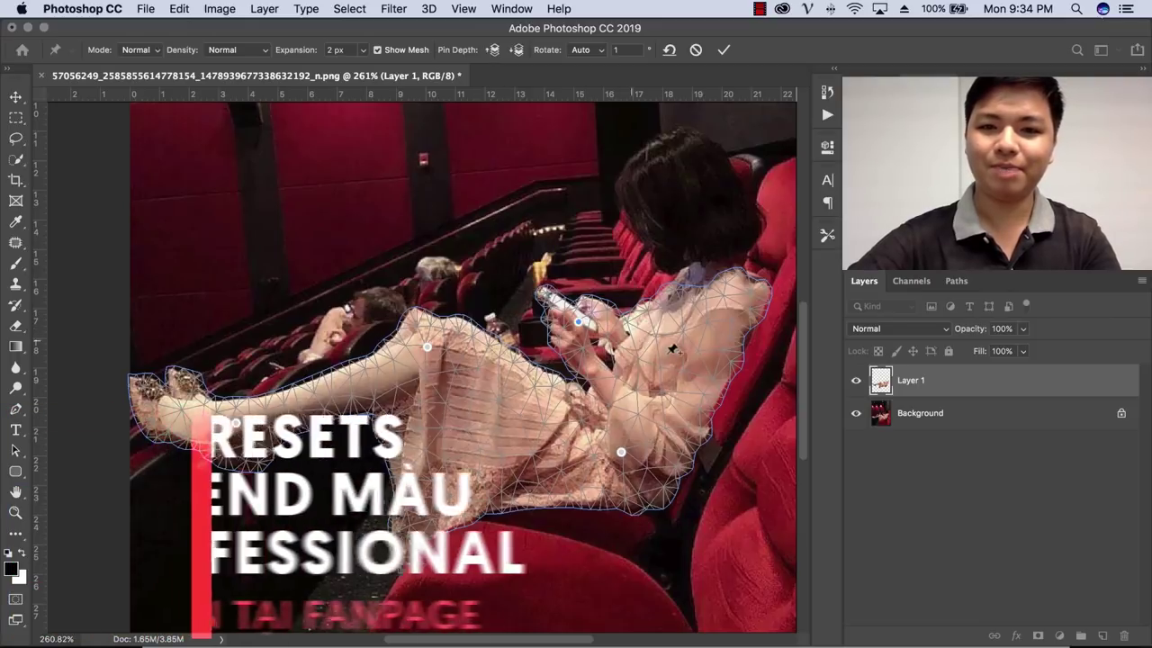
{"action": "left_click", "coordinate": [677, 357]}
{"action": "left_click", "coordinate": [671, 390]}
{"action": "left_click", "coordinate": [236, 422]}
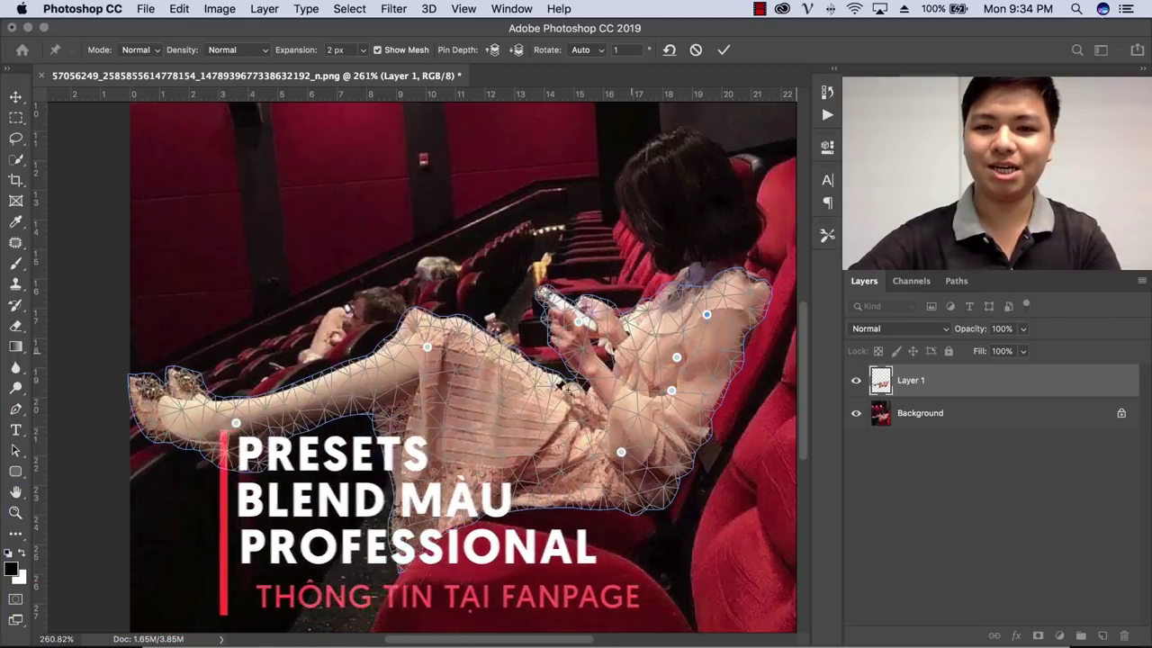
{"action": "left_click", "coordinate": [707, 314]}
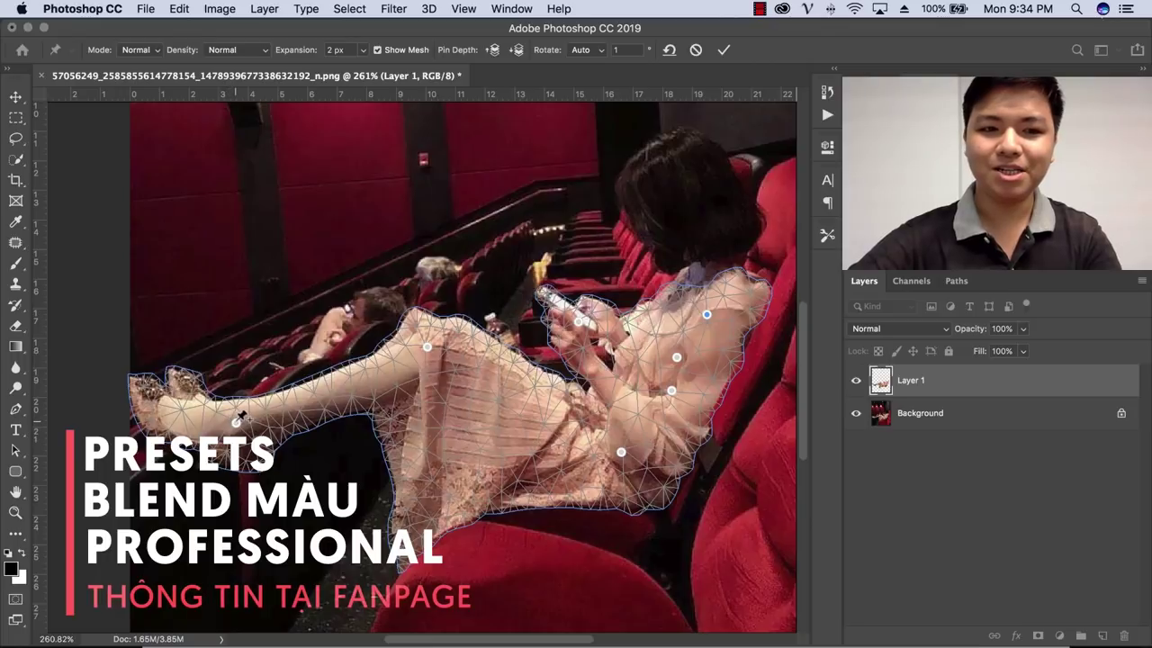
- Drag the foot and knee pins down so the leg hangs near the floor, then commit
{"action": "left_click_drag", "start_coordinate": [236, 422], "coordinate": [305, 567]}
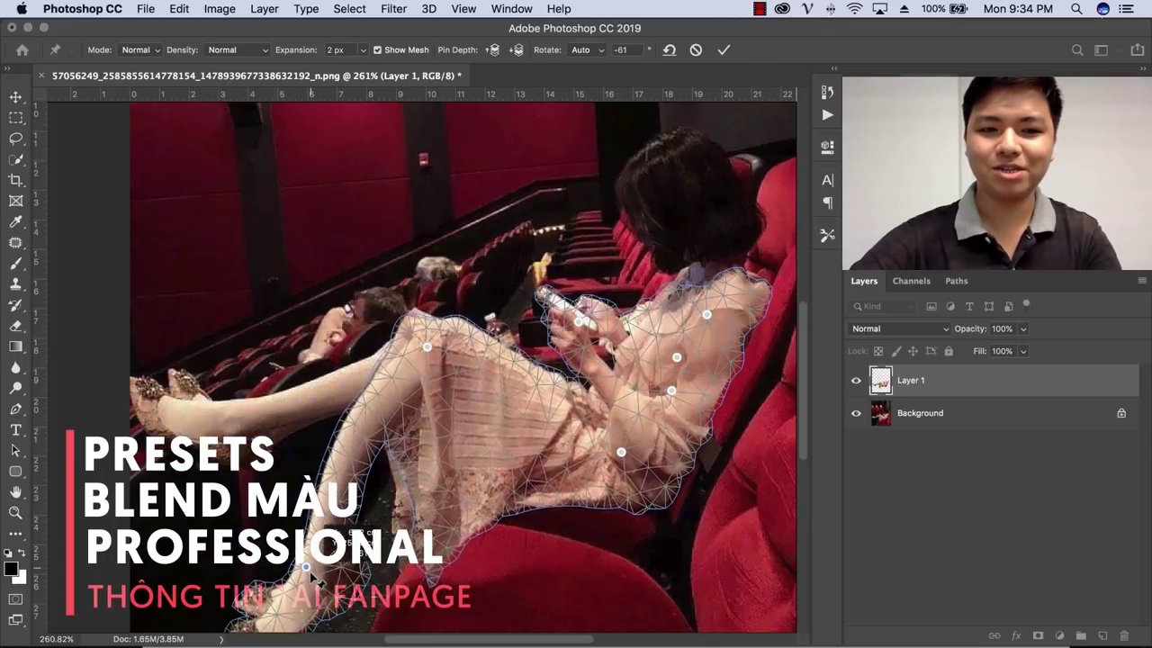
{"action": "mouse_move", "coordinate": [416, 522]}
{"action": "left_mouse_down"}
{"action": "mouse_move", "coordinate": [445, 272]}
{"action": "mouse_move", "coordinate": [430, 362]}
{"action": "left_mouse_up"}
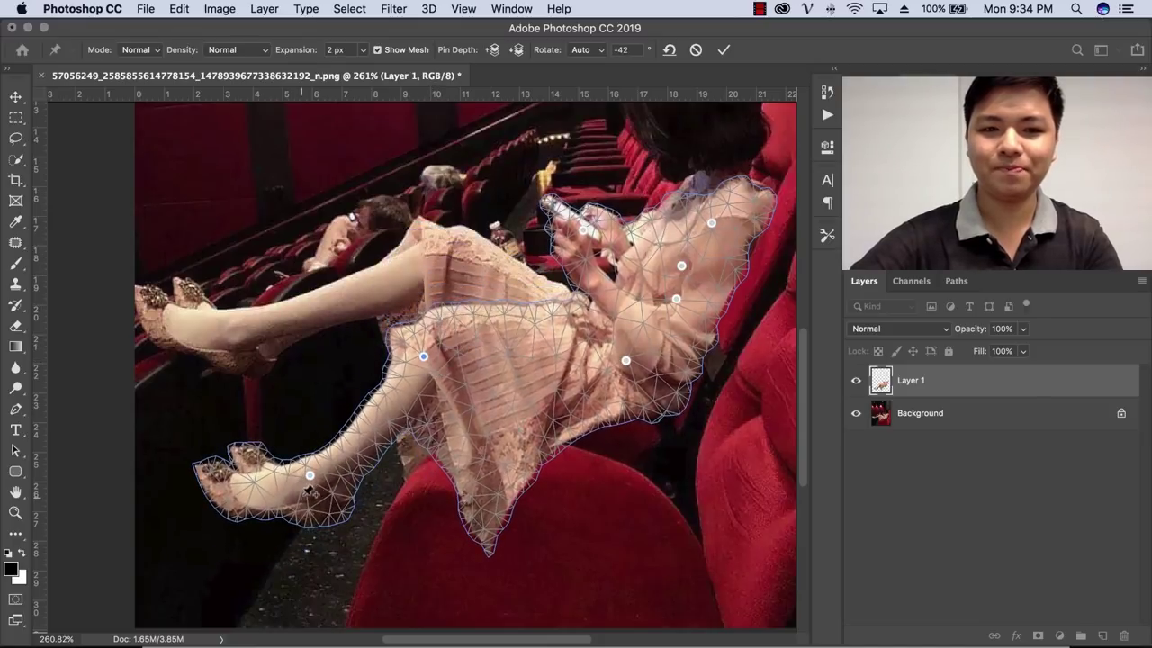
{"action": "left_click_drag", "start_coordinate": [309, 475], "coordinate": [323, 504]}
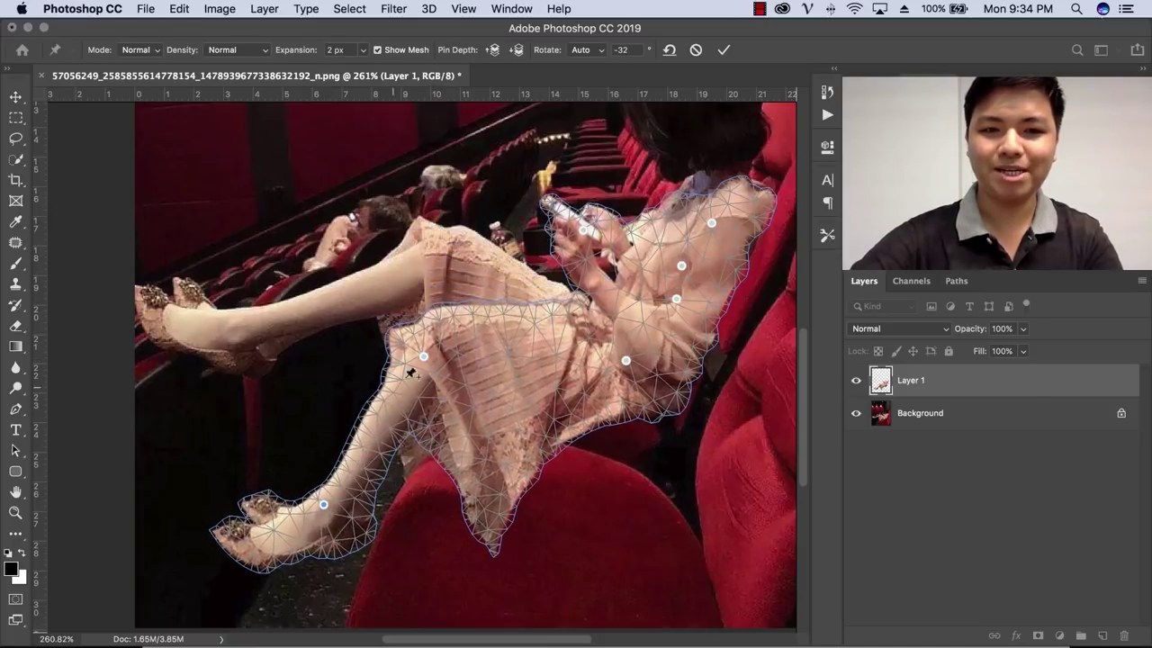
{"action": "left_click_drag", "start_coordinate": [426, 363], "coordinate": [438, 382]}
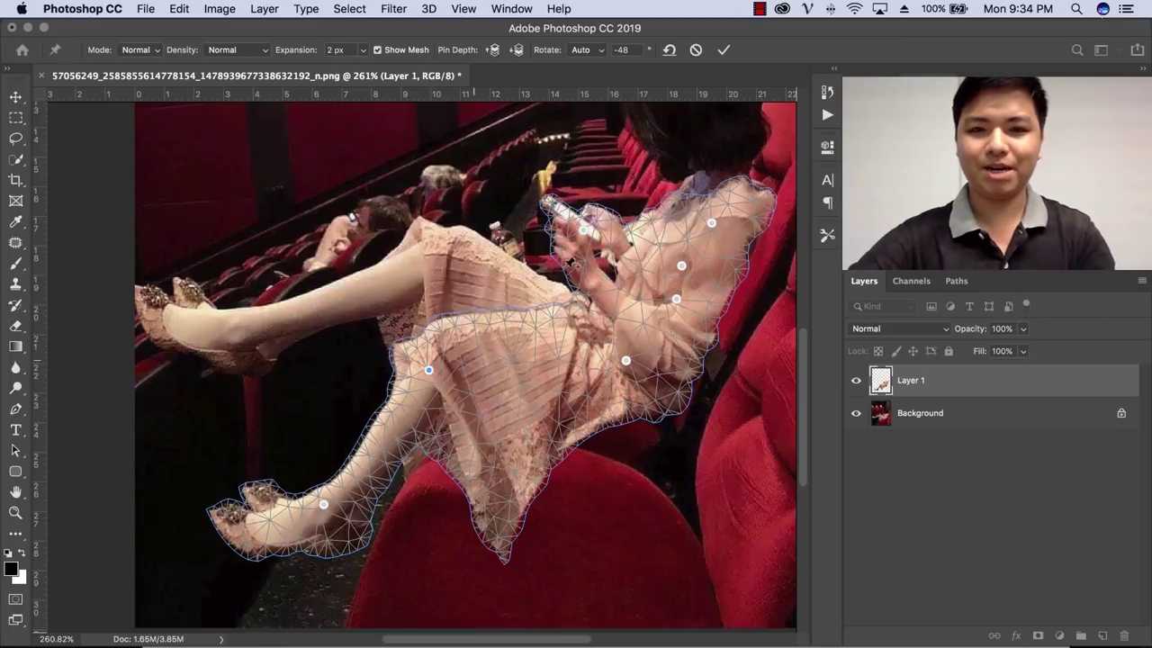
{"action": "left_click_drag", "start_coordinate": [435, 379], "coordinate": [437, 379]}
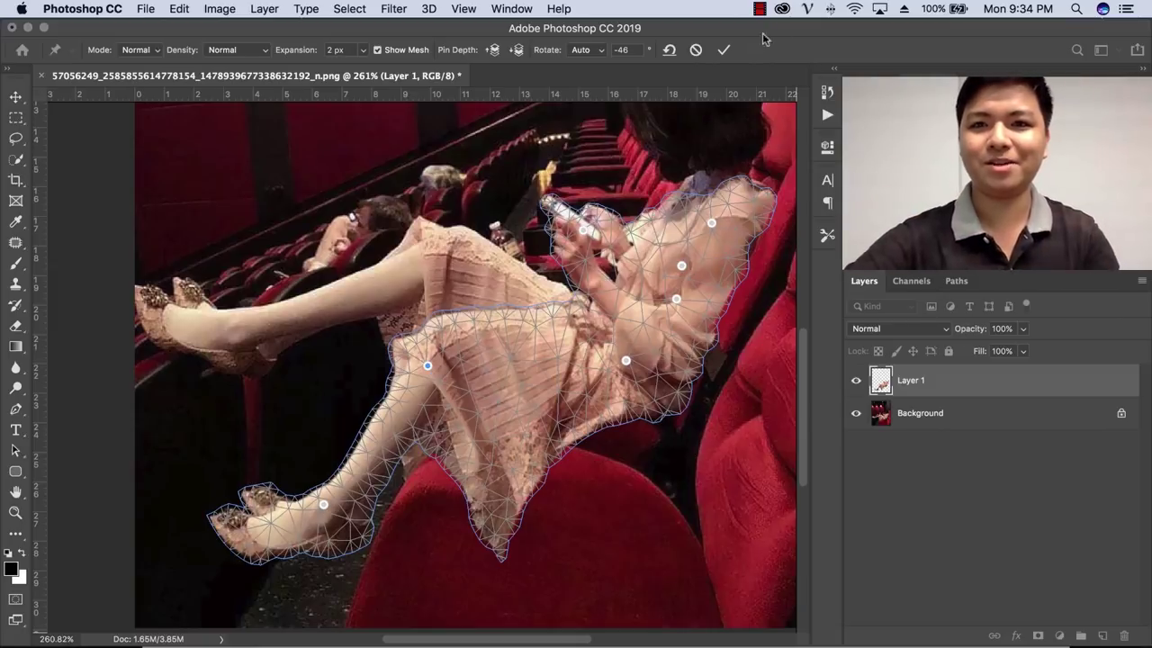
{"action": "left_click", "coordinate": [724, 50]}
- Zoom to 200% and undo the previous Puppet Warp edit
{"action": "left_click", "coordinate": [514, 313], "text": "alt"}
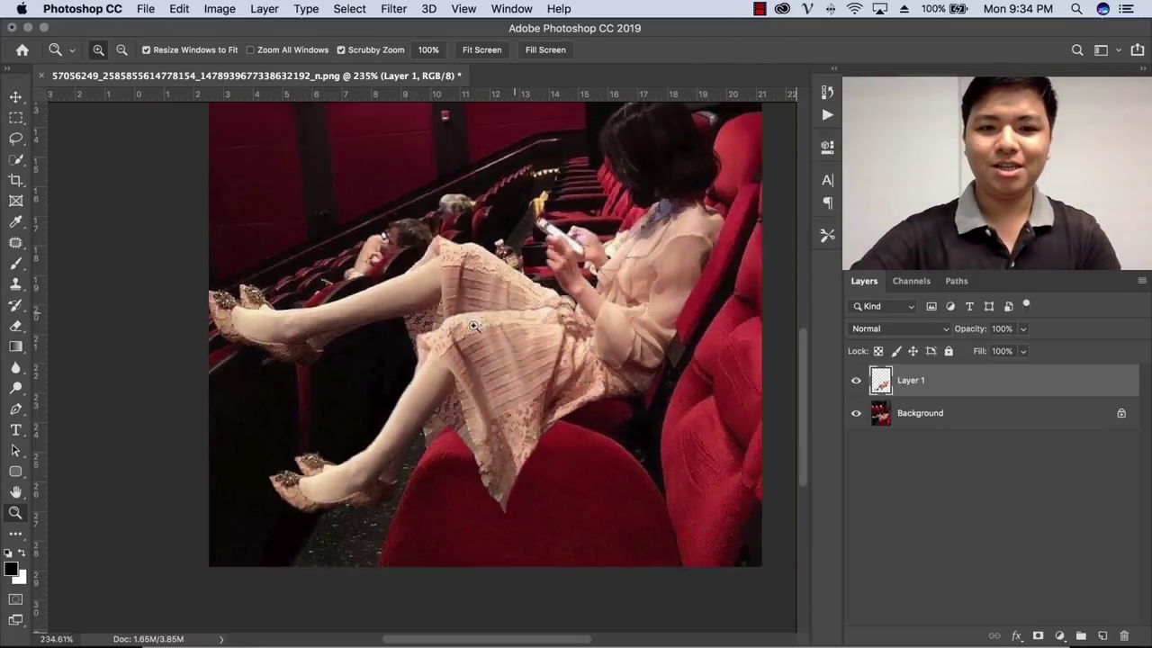
{"action": "left_click", "coordinate": [390, 418]}
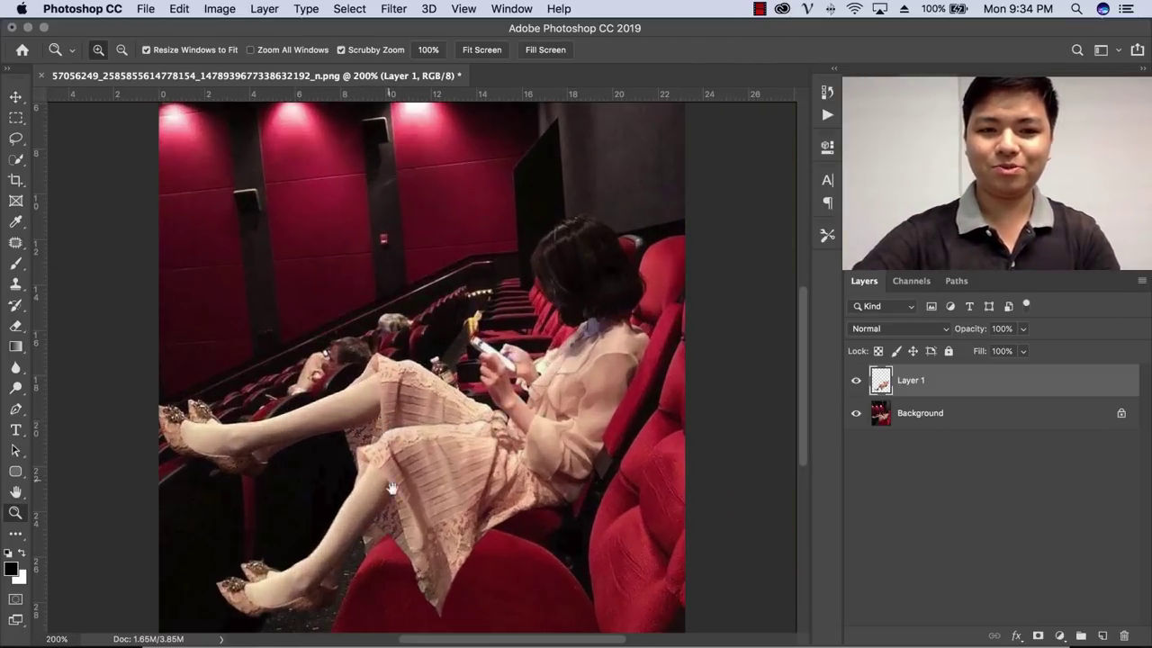
{"action": "left_click_drag", "start_coordinate": [392, 489], "coordinate": [425, 401]}
{"action": "key", "text": "super+z"}
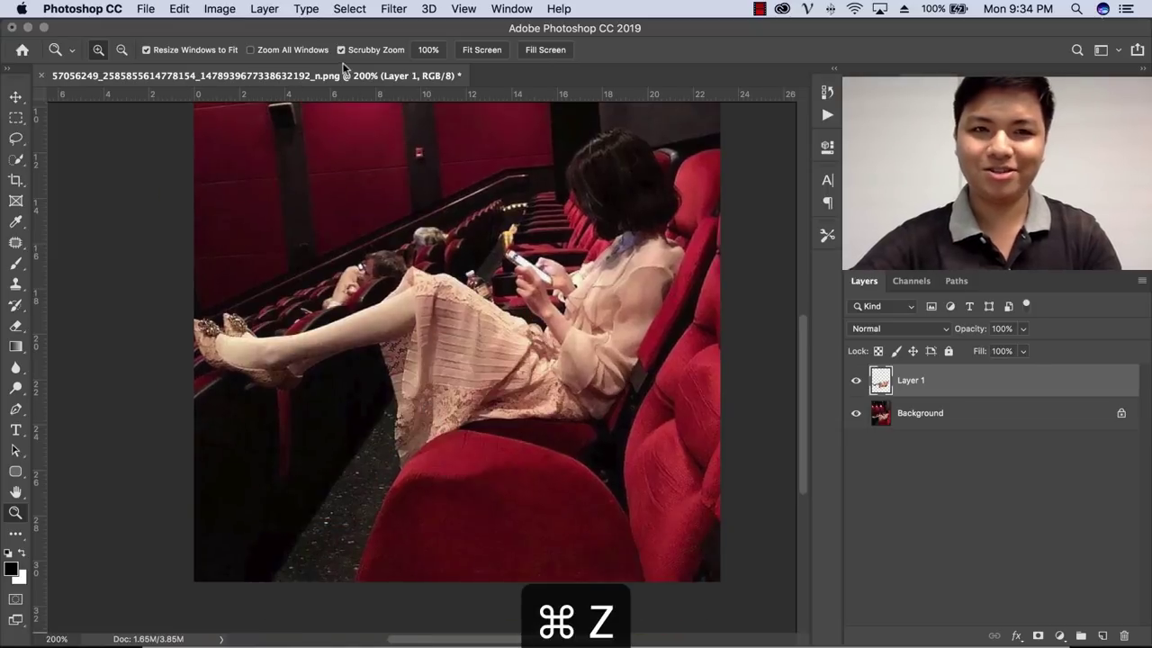
{"action": "left_click", "coordinate": [179, 8]}
{"action": "left_click", "coordinate": [430, 351]}
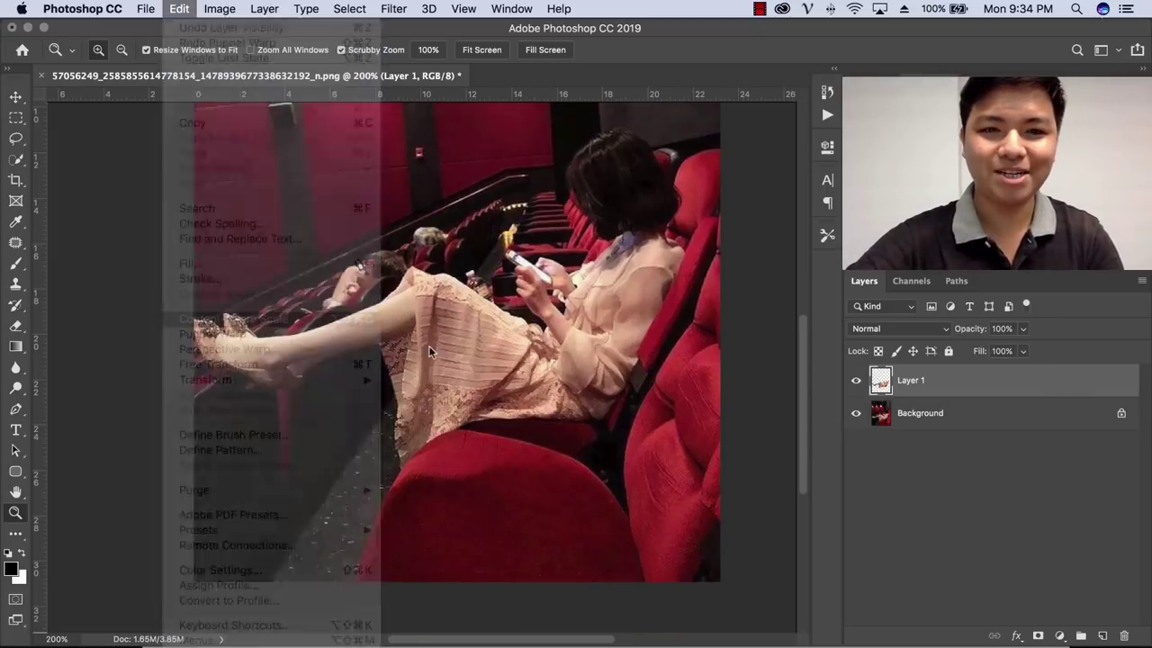
{"action": "left_click", "coordinate": [219, 9]}
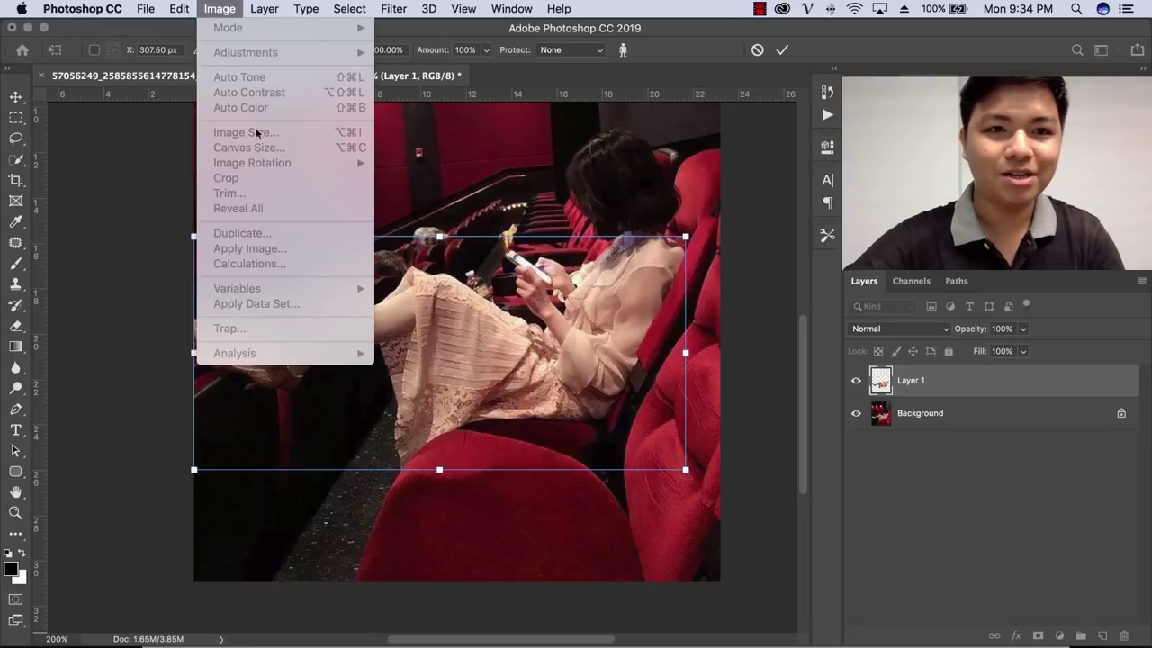
{"action": "key", "text": "ctrl+z"}
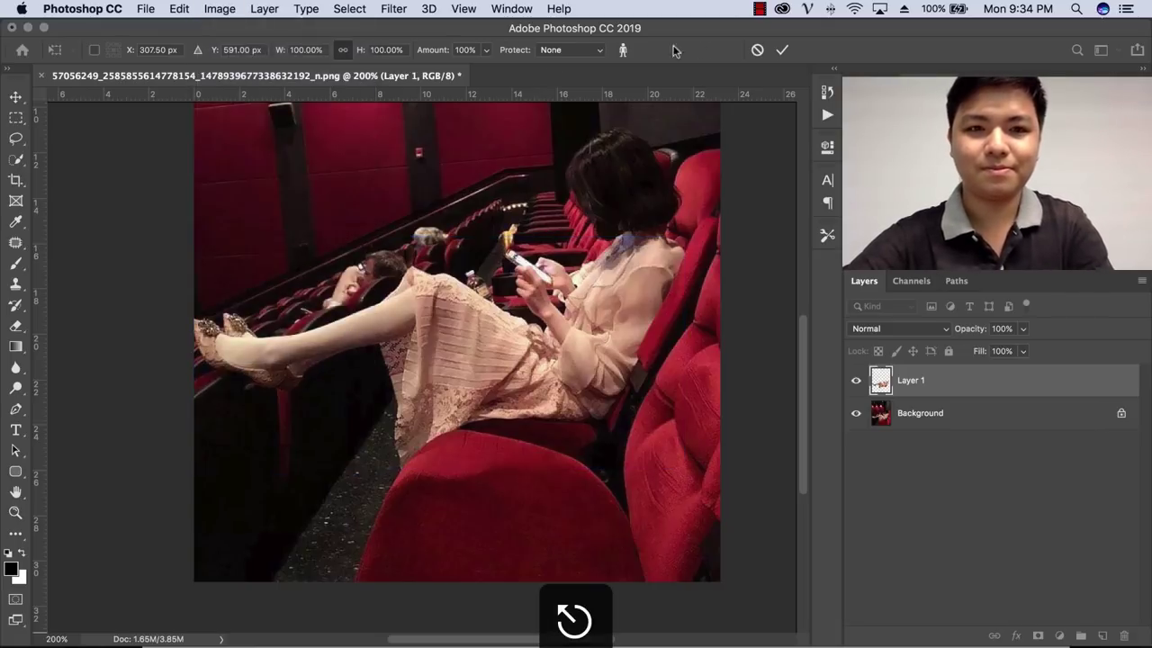
- Restart Puppet Warp on Layer 1 and pin the body, undoing a trial bend
{"action": "left_click", "coordinate": [179, 9]}
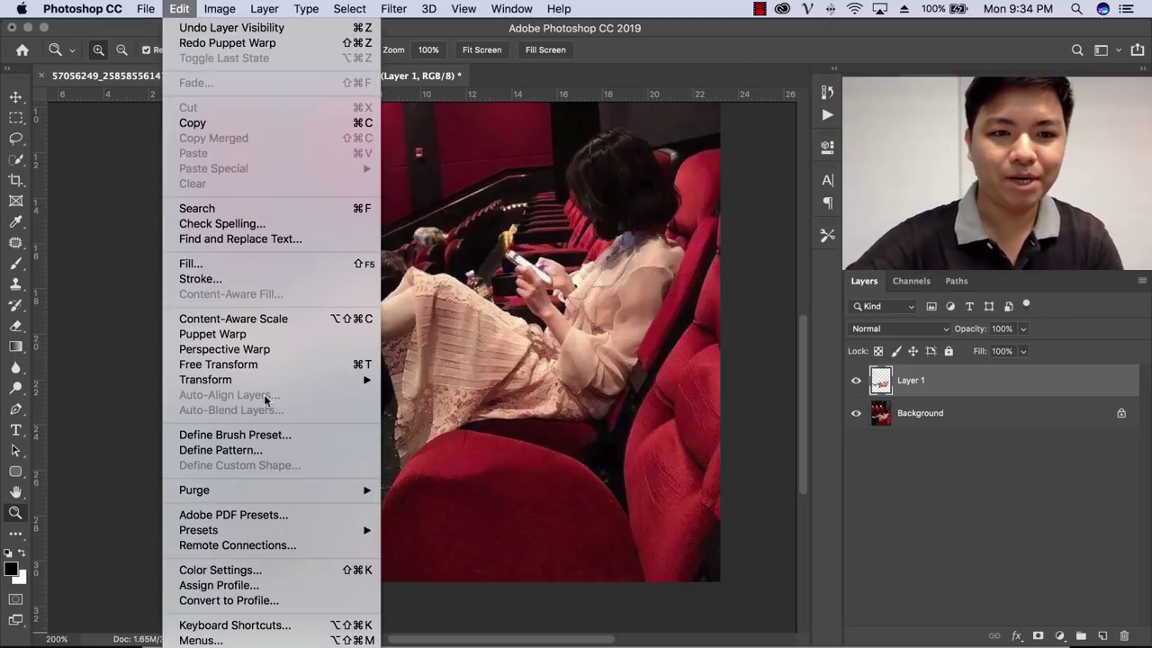
{"action": "left_click", "coordinate": [331, 335]}
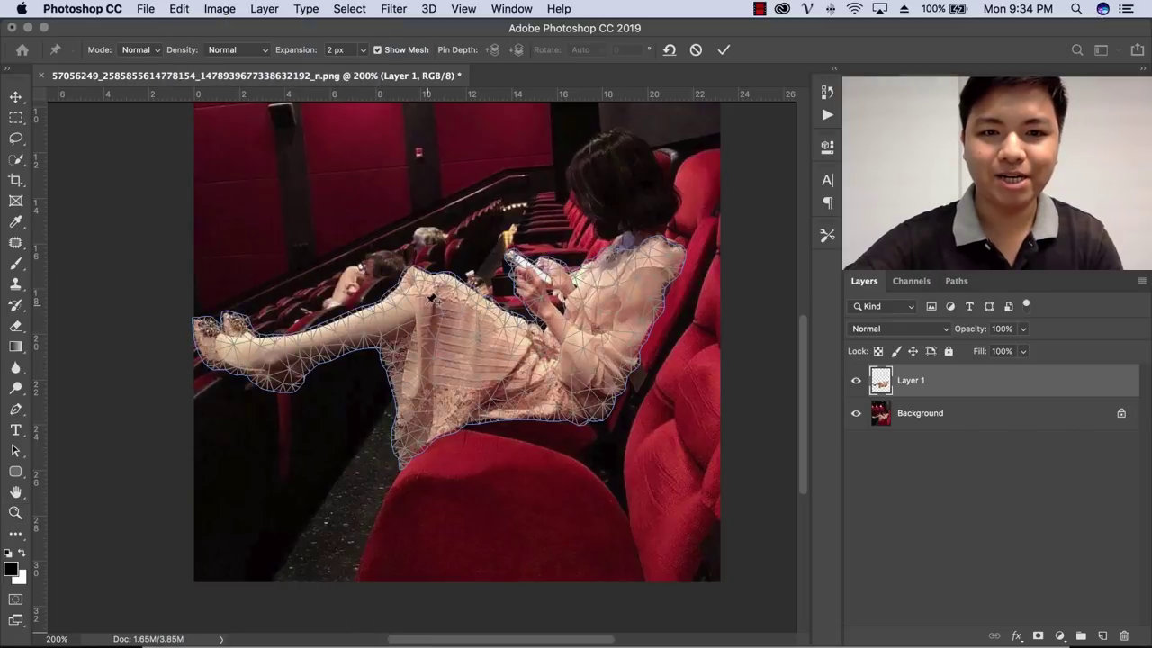
{"action": "left_click", "coordinate": [419, 297]}
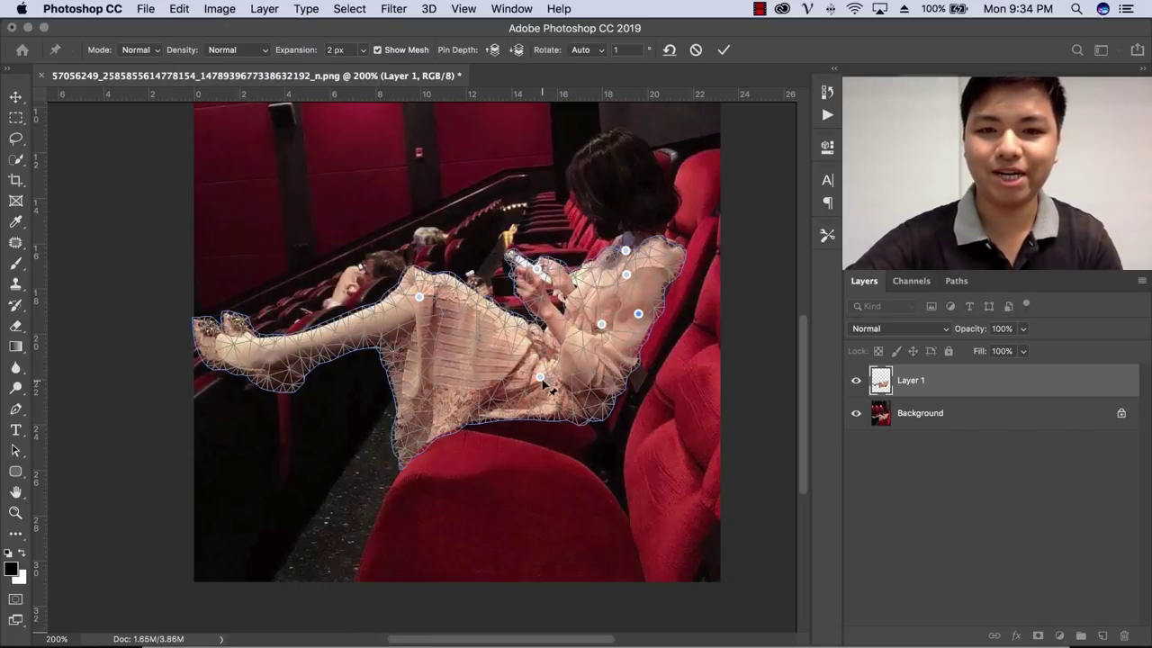
{"action": "left_click_drag", "start_coordinate": [540, 379], "coordinate": [581, 365]}
{"action": "key", "text": "ctrl+z"}
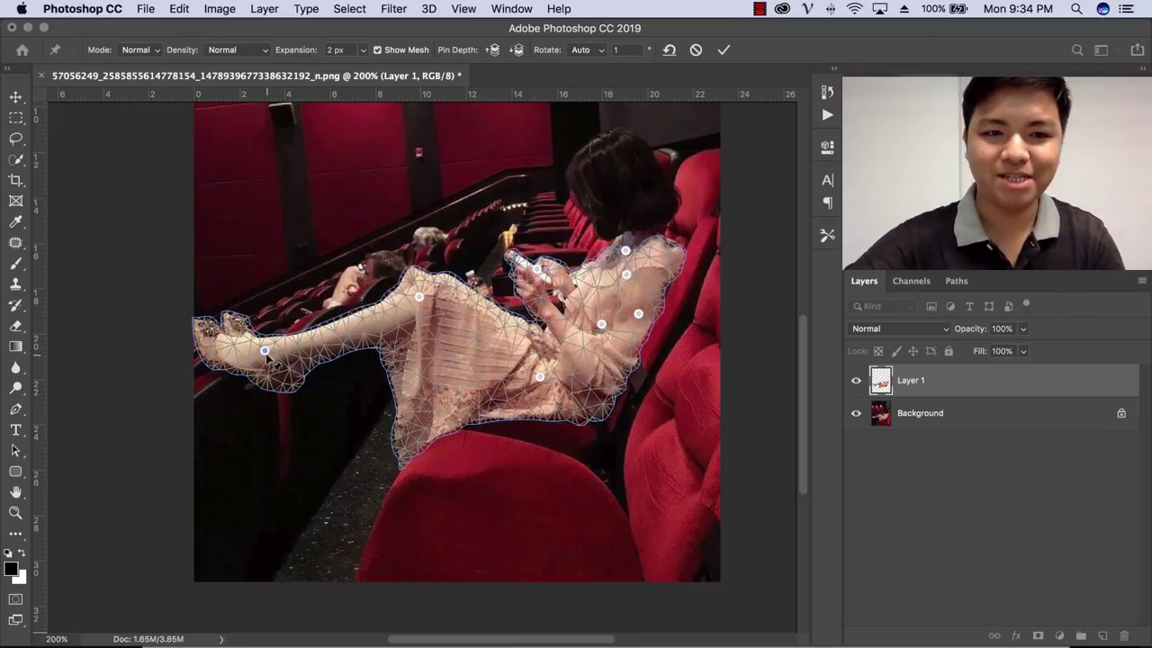
- Pull the feet and thigh down toward the floor, commit the warp, and zoom out
{"action": "left_click_drag", "start_coordinate": [265, 358], "coordinate": [334, 504]}
{"action": "left_click_drag", "start_coordinate": [421, 300], "coordinate": [434, 399]}
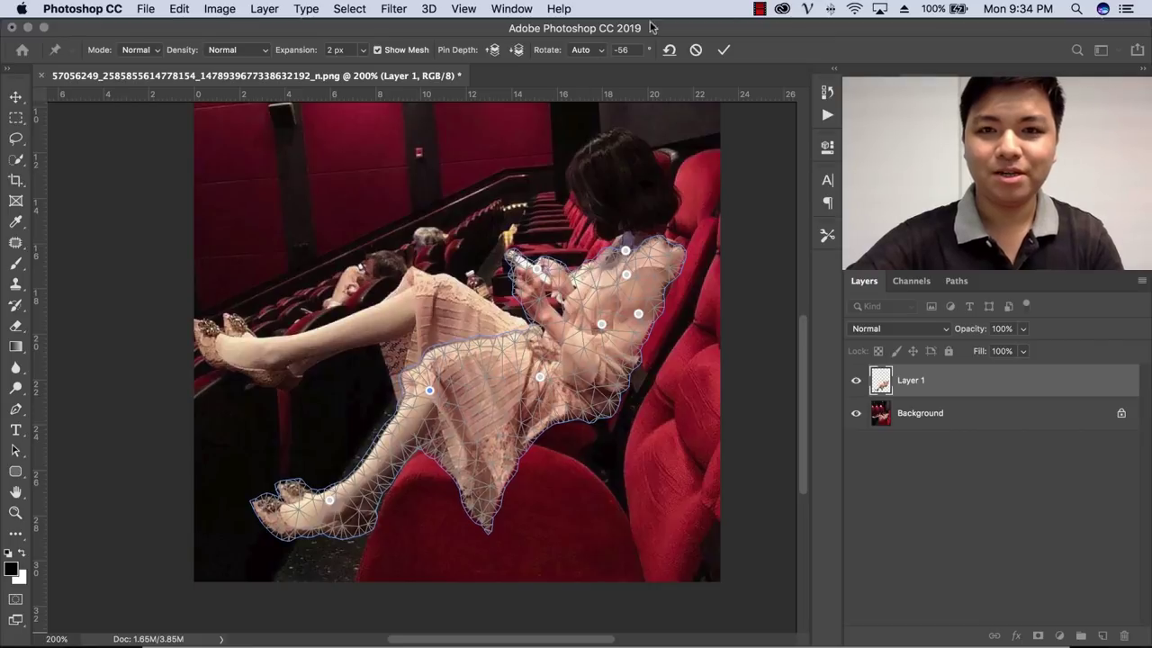
{"action": "left_click", "coordinate": [720, 51]}
{"action": "key", "text": "z"}
{"action": "mouse_move", "coordinate": [540, 345]}
{"action": "left_mouse_down"}
{"action": "mouse_move", "coordinate": [471, 345]}
{"action": "mouse_move", "coordinate": [437, 436]}
{"action": "left_mouse_up"}
- Undo the edits, then restore the Puppet Warp state from the History panel
{"action": "left_click", "coordinate": [437, 436]}
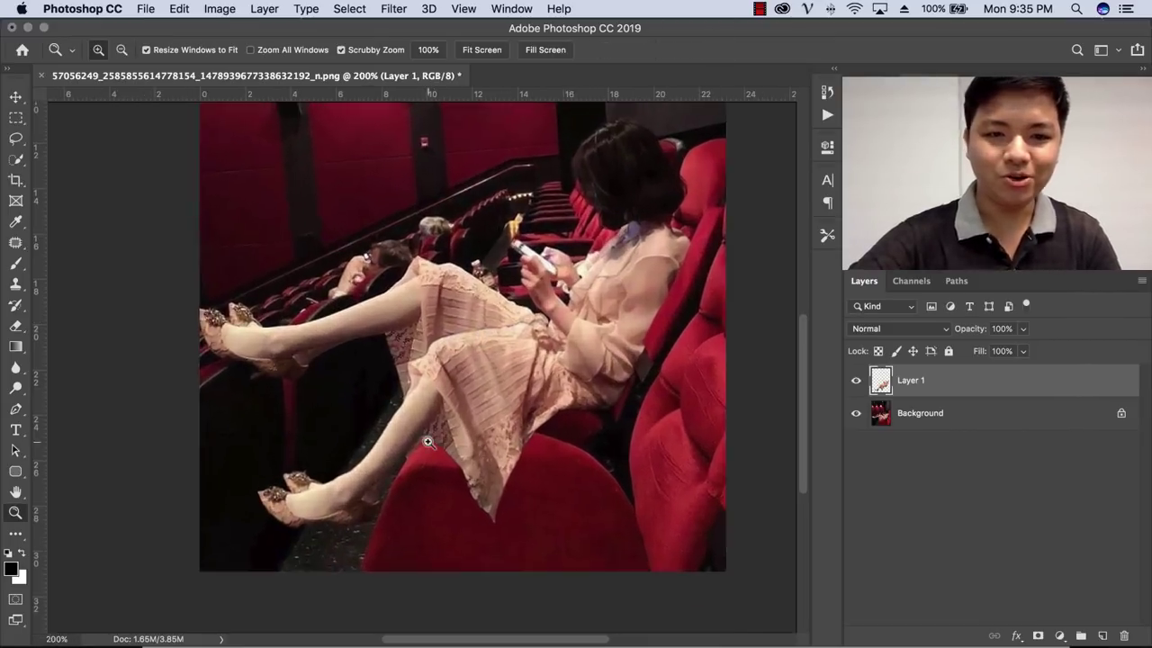
{"action": "left_click", "coordinate": [357, 501]}
{"action": "key", "text": "super+z"}
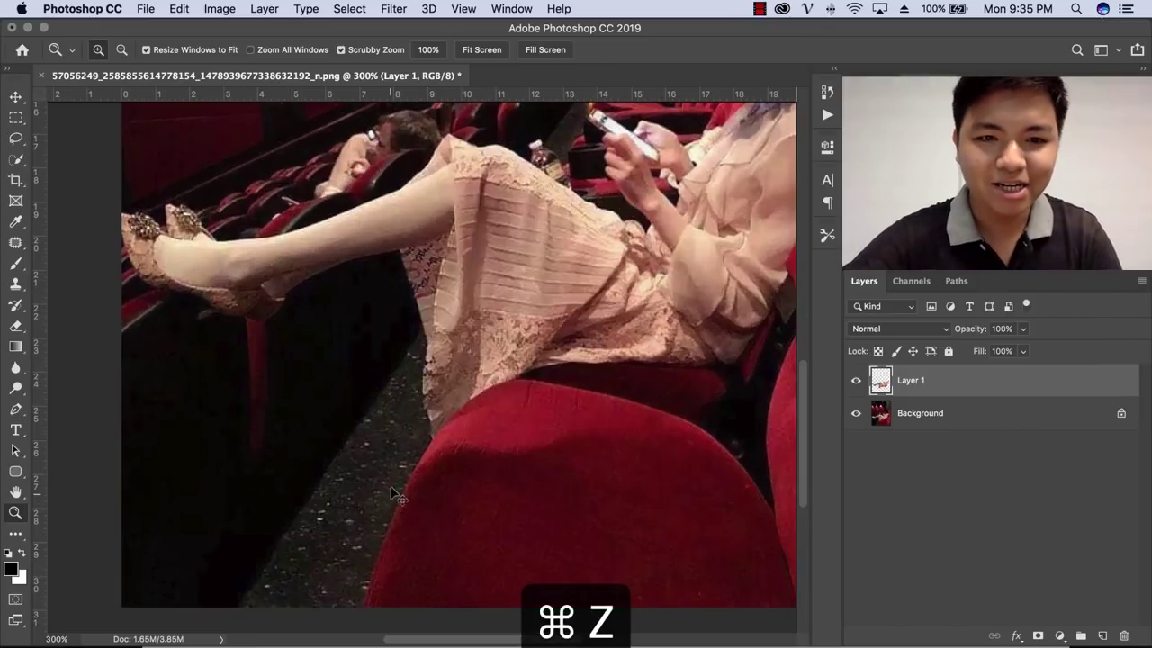
{"action": "scroll", "coordinate": [405, 324], "scroll_direction": "up", "scroll_amount": 5}
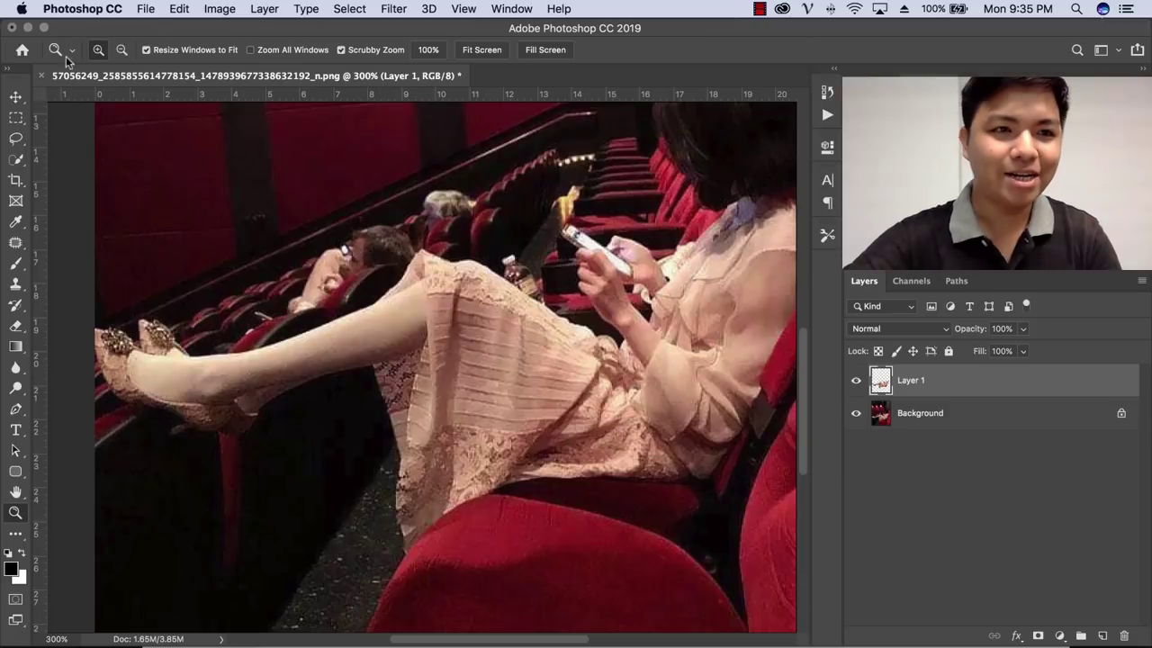
{"action": "left_click", "coordinate": [168, 13]}
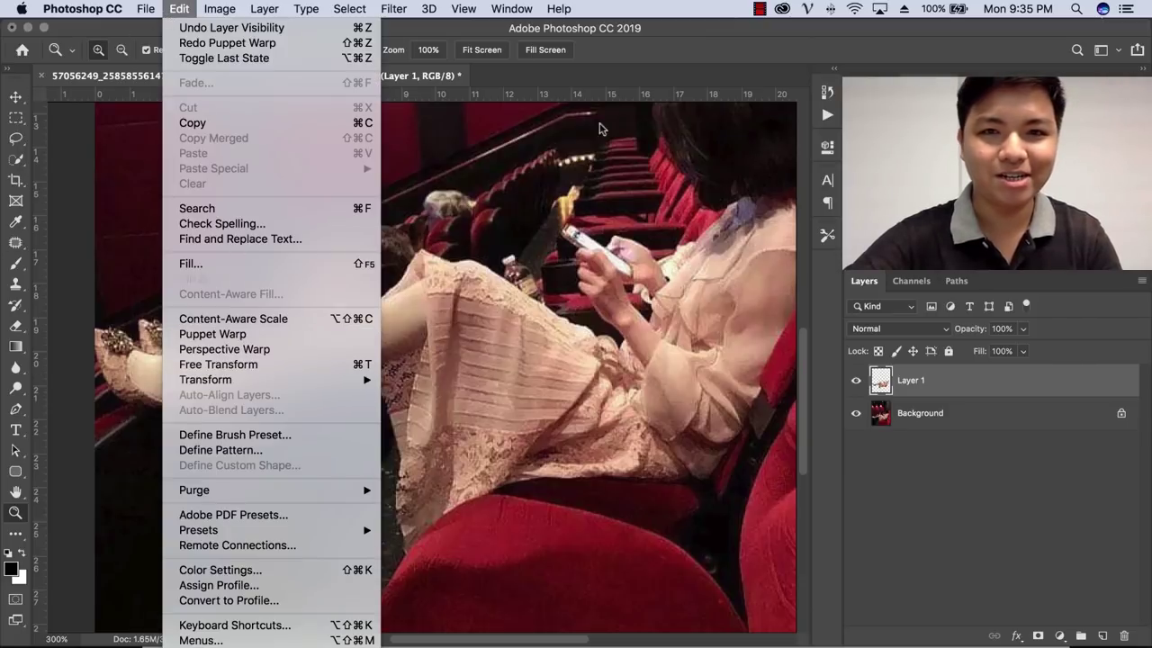
{"action": "key", "text": "super+z"}
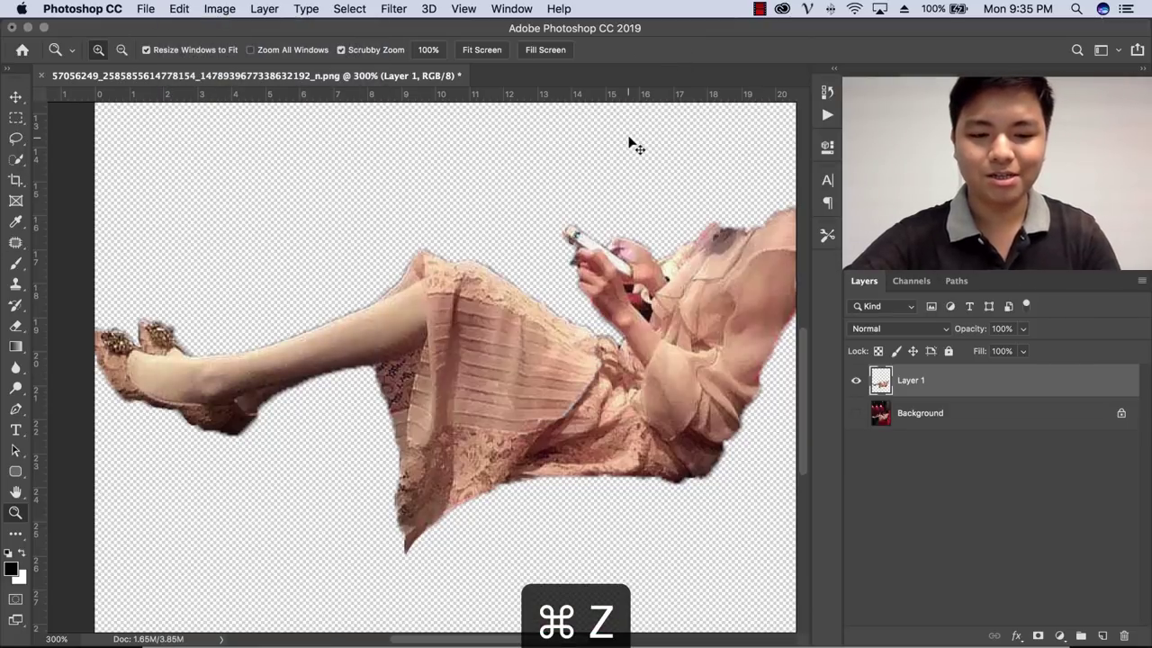
{"action": "key", "text": "alt+super+z"}
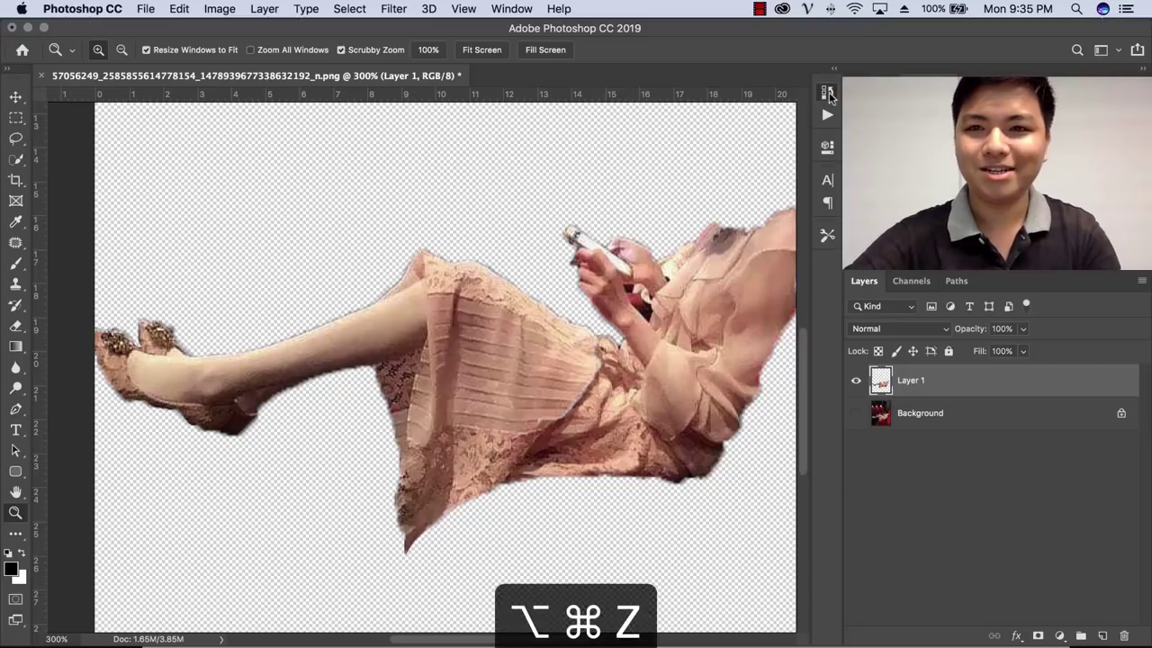
{"action": "left_click", "coordinate": [828, 94]}
{"action": "left_click", "coordinate": [708, 157]}
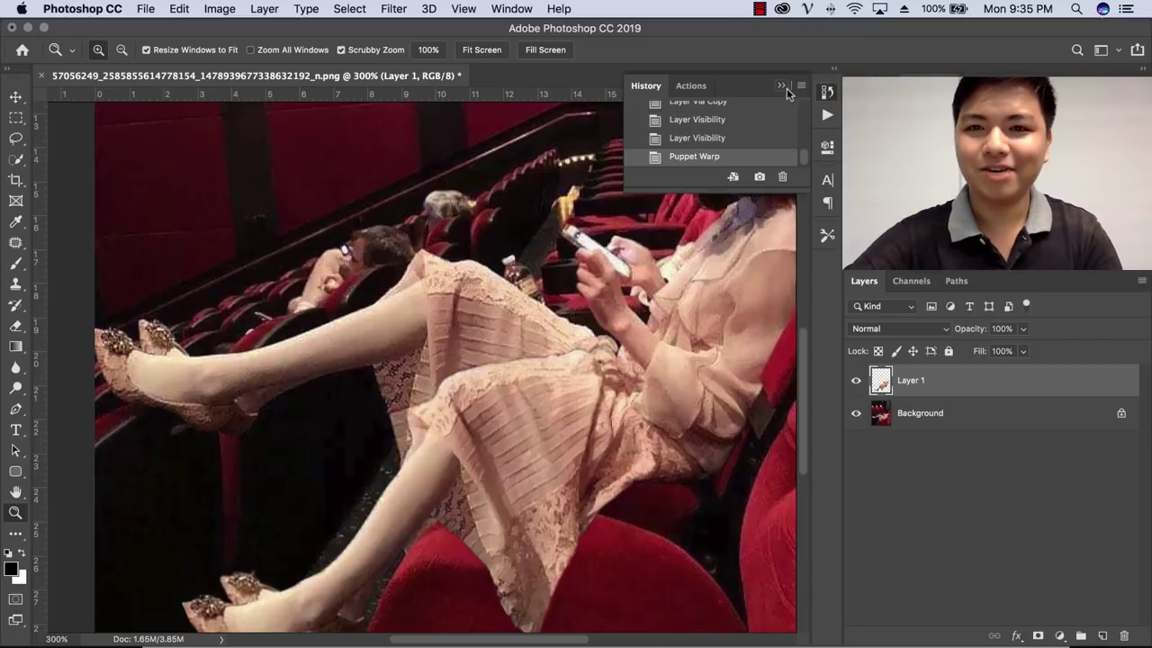
- Toggle Layer 1 on and off to compare with the original, leaving it hidden
{"action": "left_click_drag", "start_coordinate": [465, 339], "coordinate": [424, 359]}
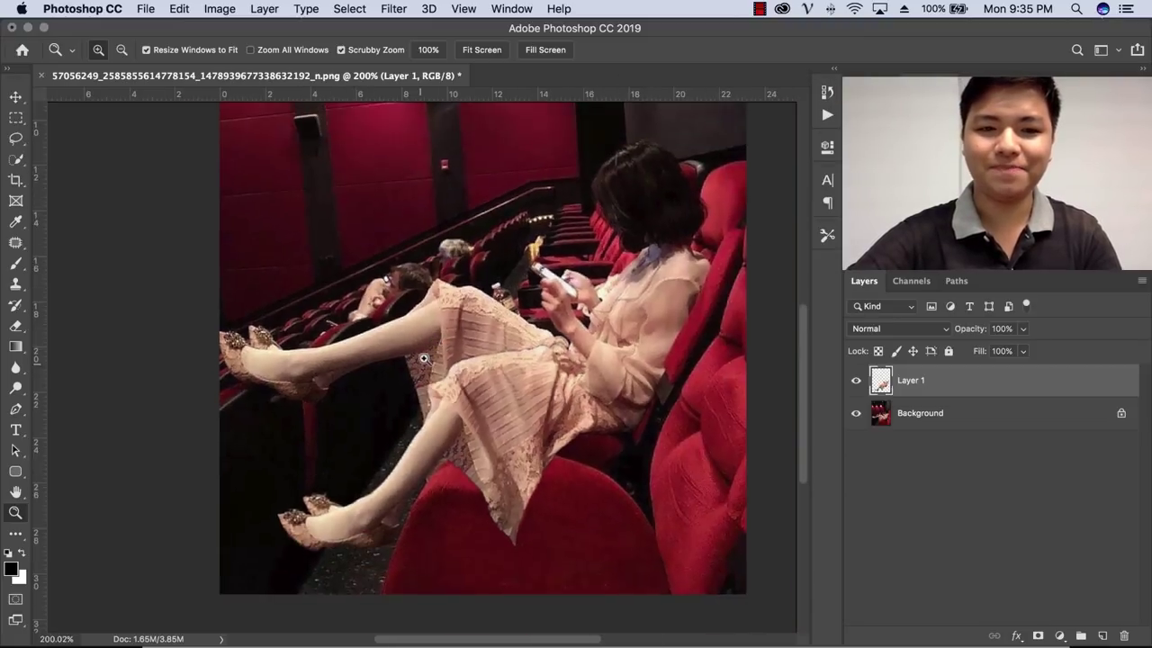
{"action": "left_click", "coordinate": [856, 380]}
{"action": "left_click", "coordinate": [856, 381]}
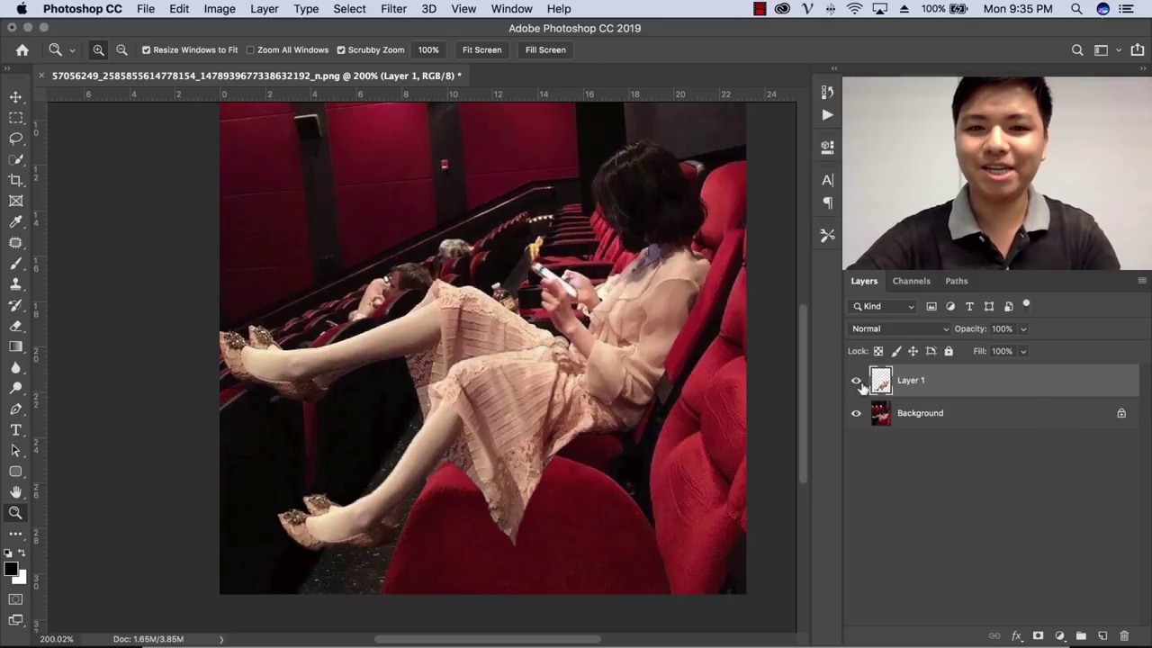
{"action": "left_click", "coordinate": [856, 381]}
{"action": "left_click", "coordinate": [857, 380]}
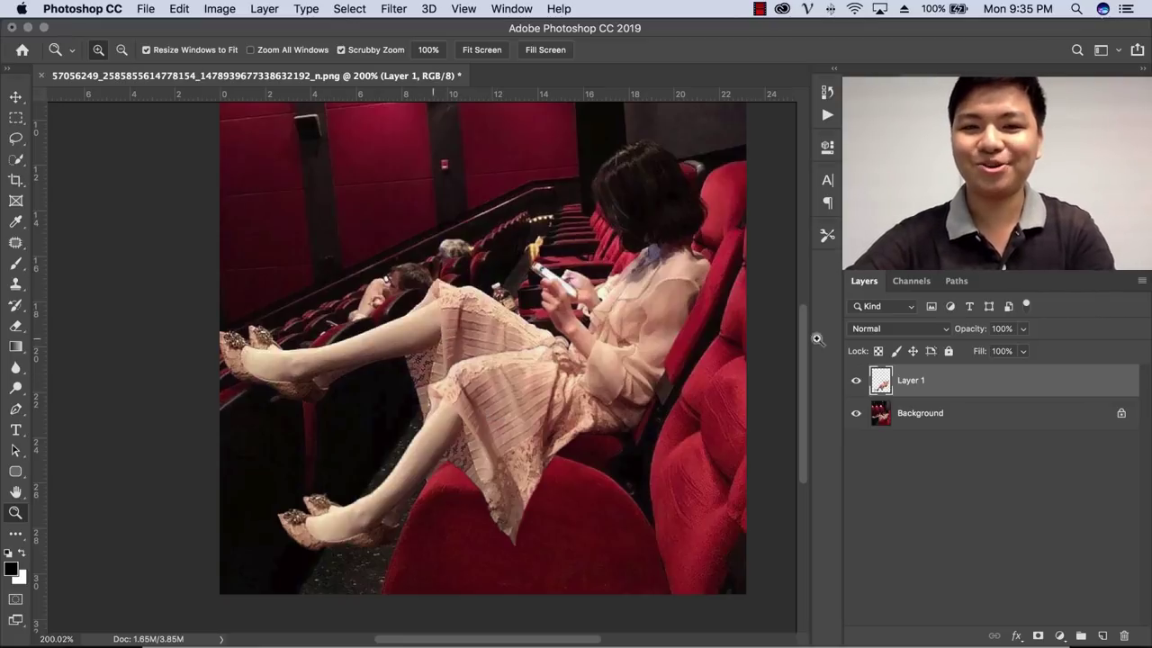
{"action": "left_click", "coordinate": [856, 380]}
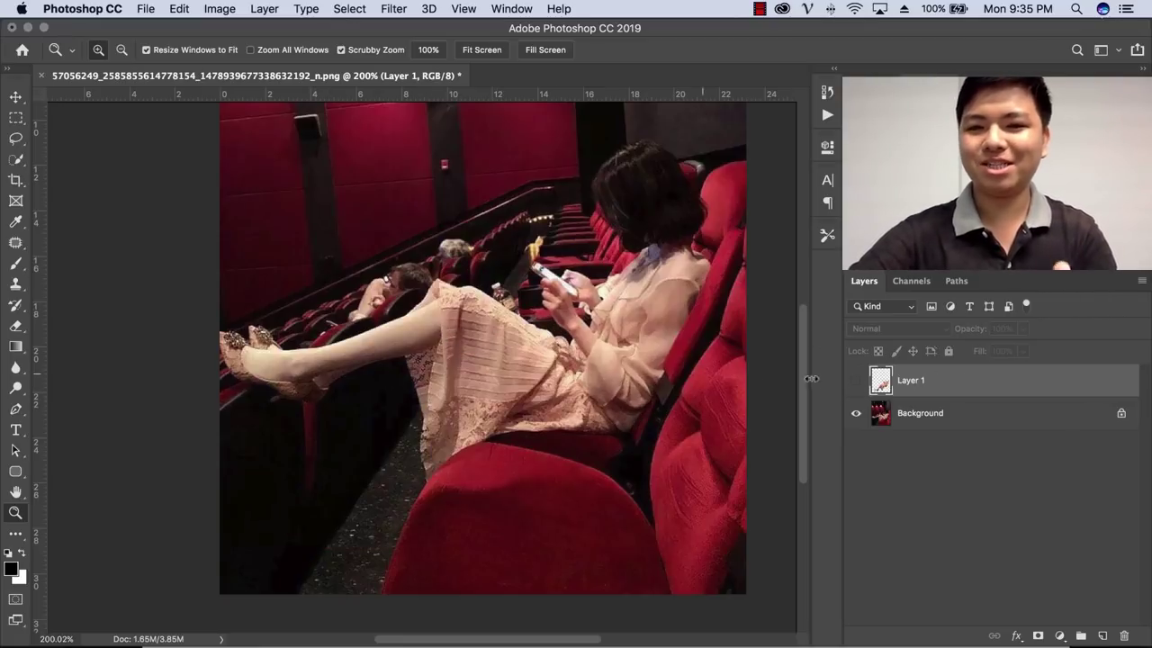
- Duplicate Background into Background copy, keep Layer 1 hidden, and pick the Clone Stamp Tool
{"action": "left_click", "coordinate": [914, 413]}
{"action": "key", "text": "ctrl+j"}
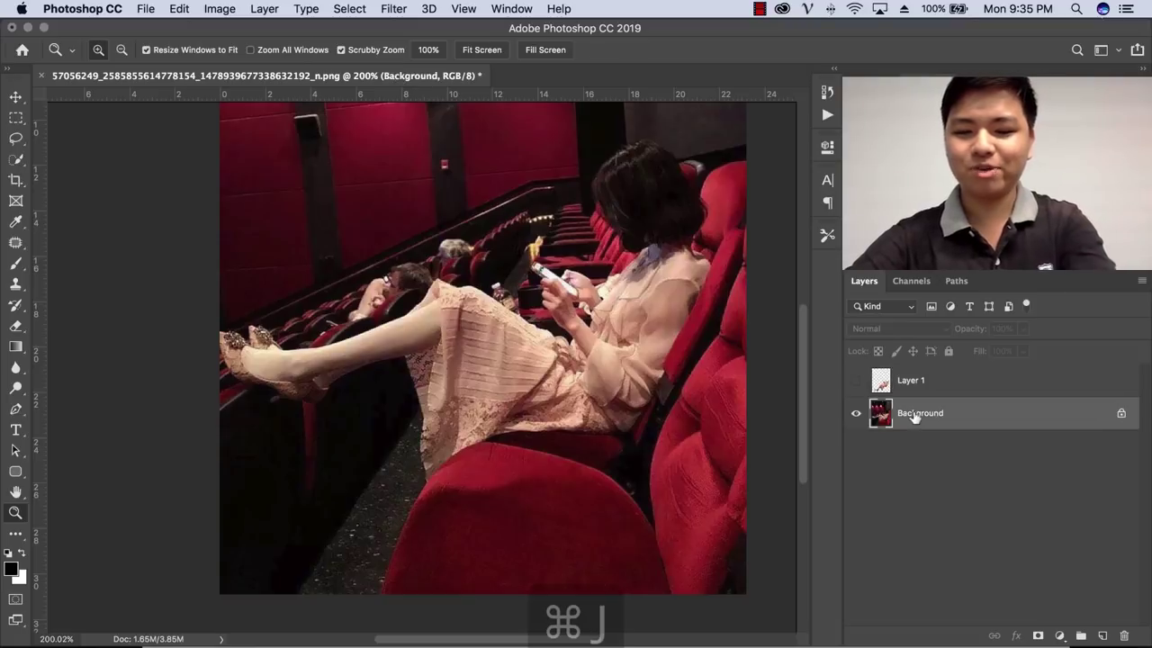
{"action": "left_click", "coordinate": [855, 381]}
{"action": "left_click", "coordinate": [855, 381]}
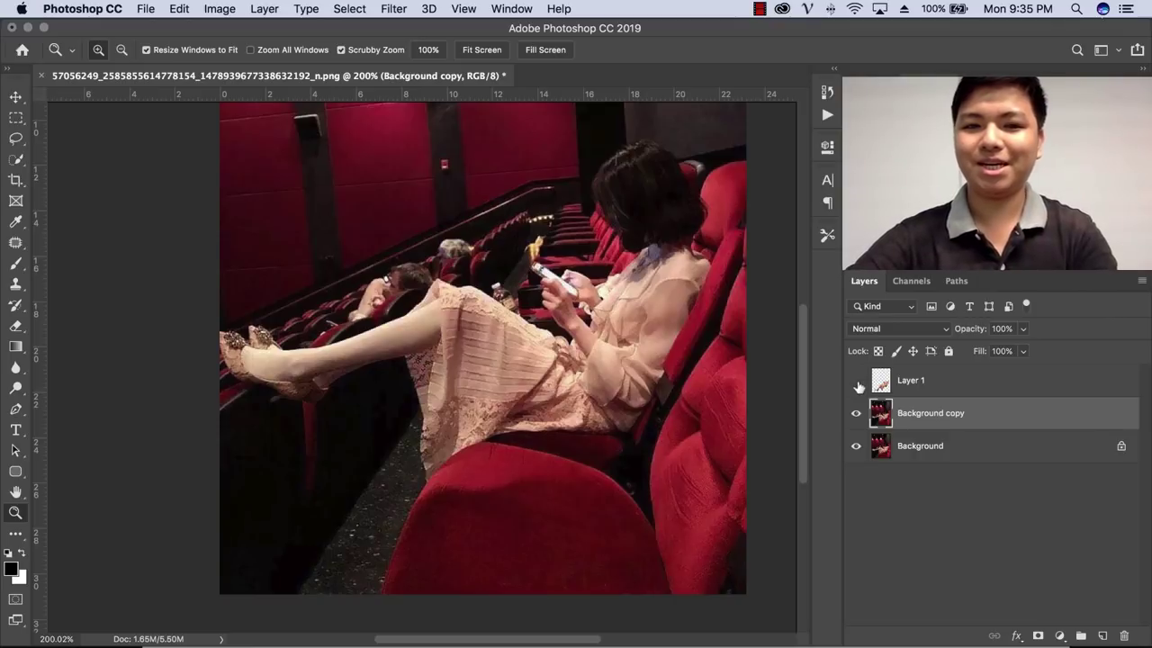
{"action": "left_click_drag", "start_coordinate": [18, 292], "coordinate": [51, 293]}
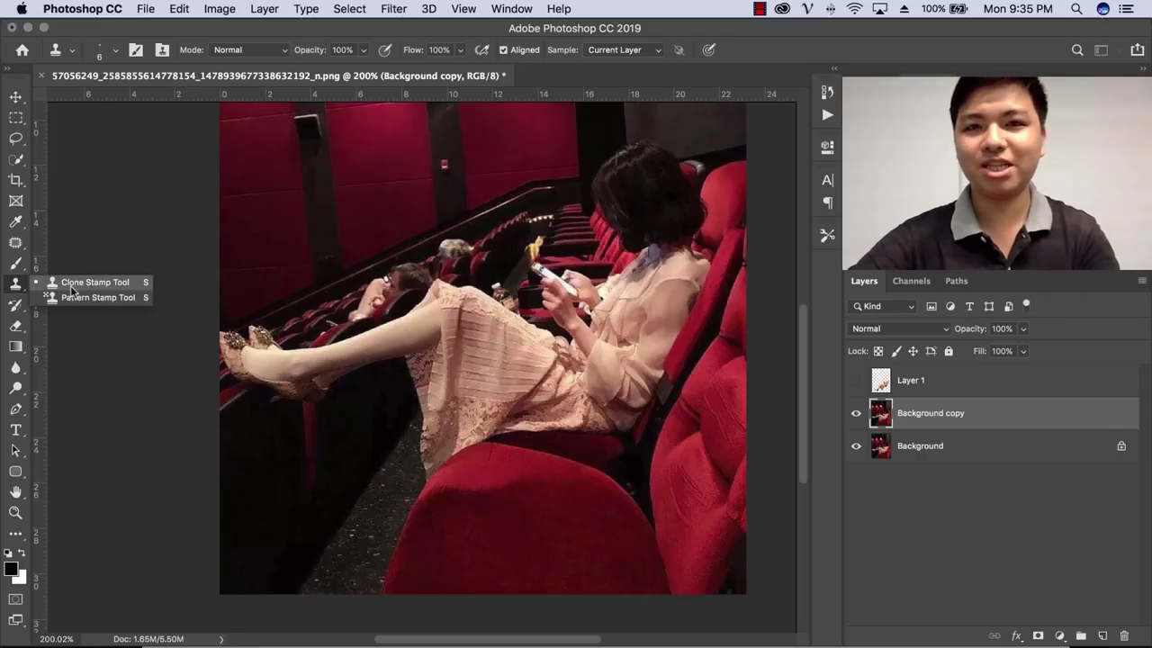
{"action": "left_click", "coordinate": [72, 290]}
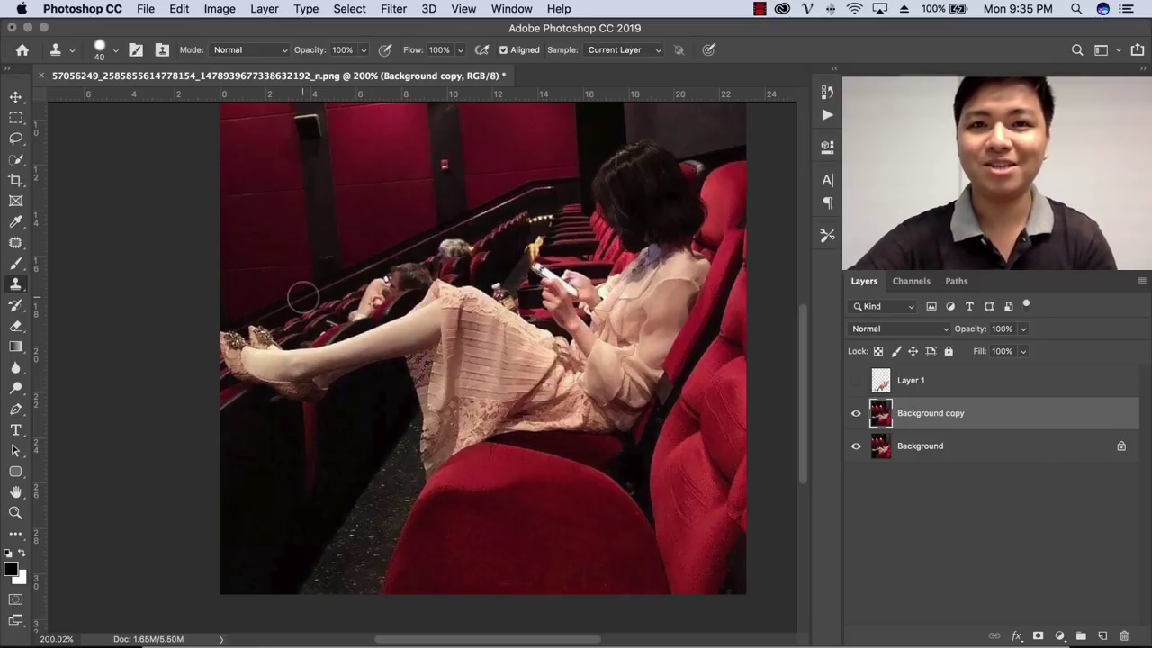
- Clone dark seat texture over the raised leg and shoe, undoing the last stroke
{"action": "left_click_drag", "start_coordinate": [298, 418], "coordinate": [360, 429]}
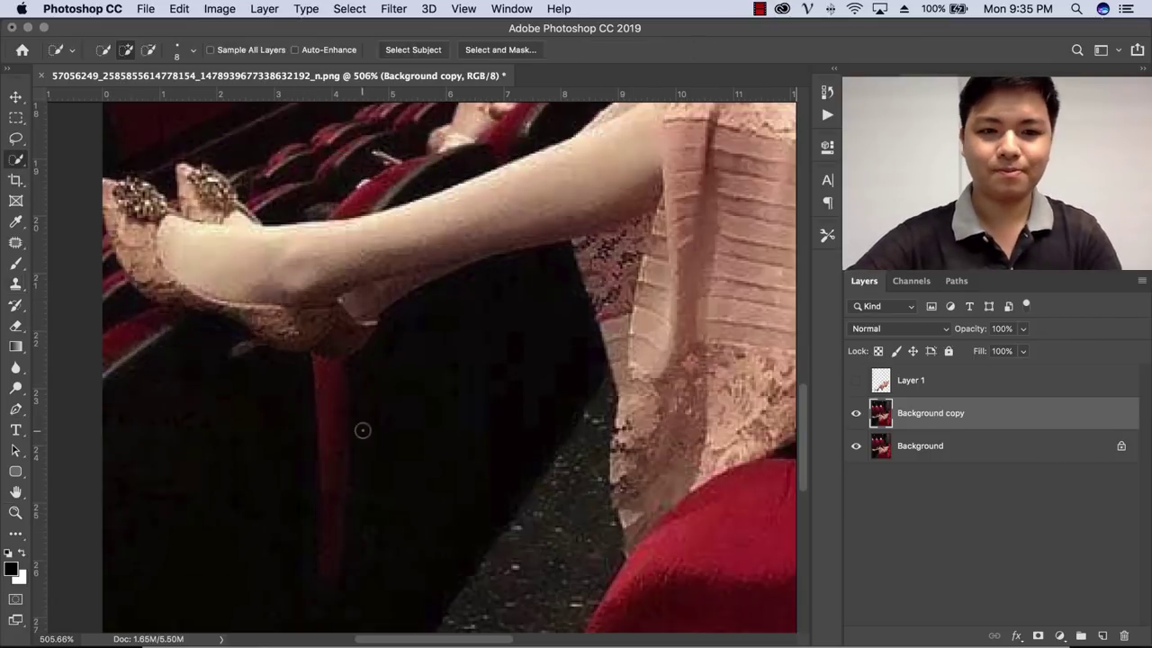
{"action": "left_click_drag", "start_coordinate": [347, 372], "coordinate": [440, 251]}
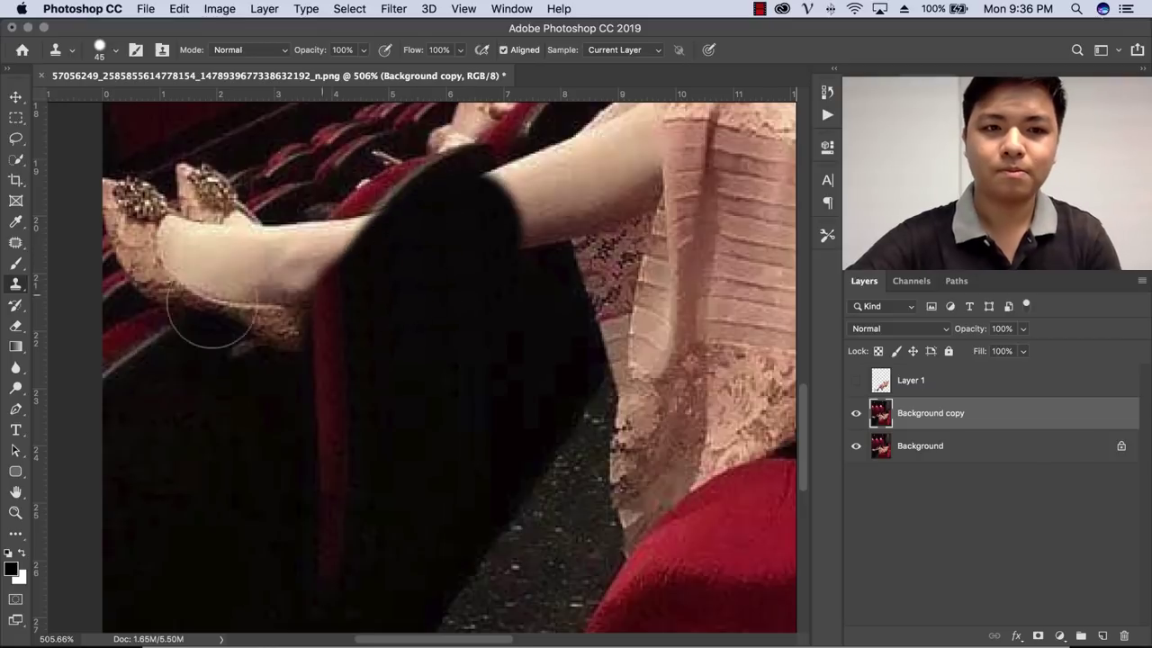
{"action": "scroll", "coordinate": [219, 308], "scroll_direction": "up", "scroll_amount": 5}
{"action": "scroll", "coordinate": [219, 309], "scroll_direction": "left", "scroll_amount": 5}
{"action": "key", "text": "bracketleft"}
{"action": "key", "text": "bracketleft"}
{"action": "mouse_move", "coordinate": [378, 376]}
{"action": "left_mouse_down"}
{"action": "mouse_move", "coordinate": [430, 355]}
{"action": "mouse_move", "coordinate": [306, 396]}
{"action": "mouse_move", "coordinate": [405, 333]}
{"action": "left_mouse_up"}
{"action": "mouse_move", "coordinate": [324, 405]}
{"action": "left_mouse_down"}
{"action": "mouse_move", "coordinate": [352, 437]}
{"action": "mouse_move", "coordinate": [477, 378]}
{"action": "mouse_move", "coordinate": [437, 432]}
{"action": "mouse_move", "coordinate": [519, 345]}
{"action": "left_mouse_up"}
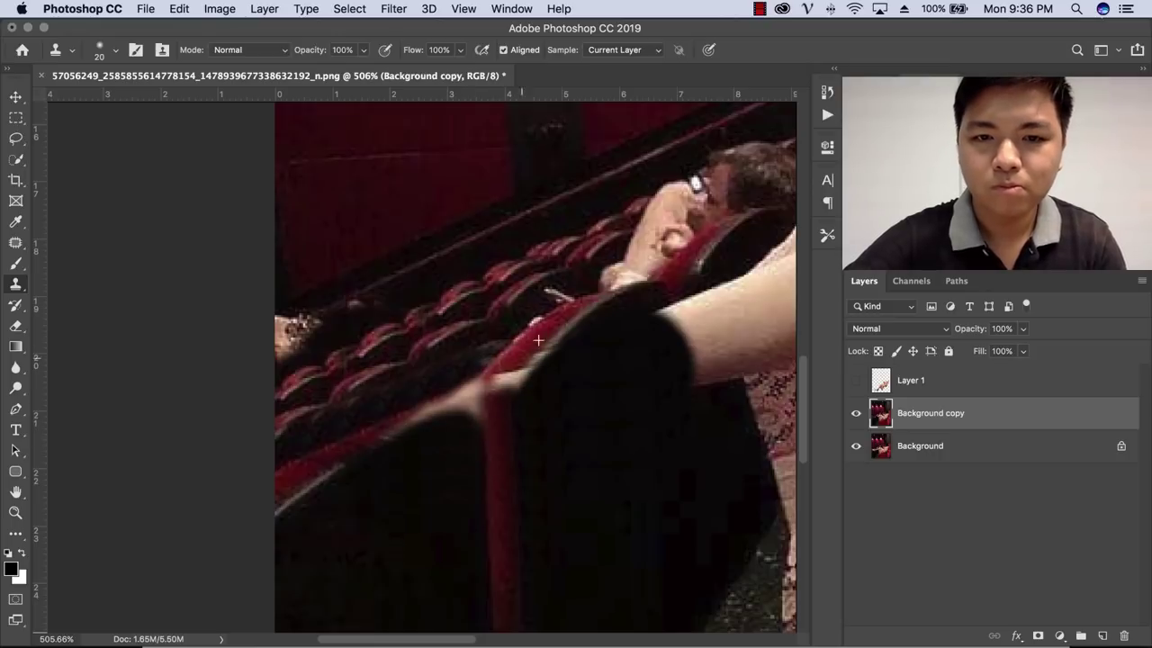
{"action": "key", "text": "super+z"}
- Refit and zoom onto the seat rows, then clone seat texture over the raised leg
{"action": "key", "text": "z"}
{"action": "key", "text": "super+0"}
{"action": "left_click_drag", "start_coordinate": [290, 474], "coordinate": [378, 474]}
{"action": "key", "text": "s"}
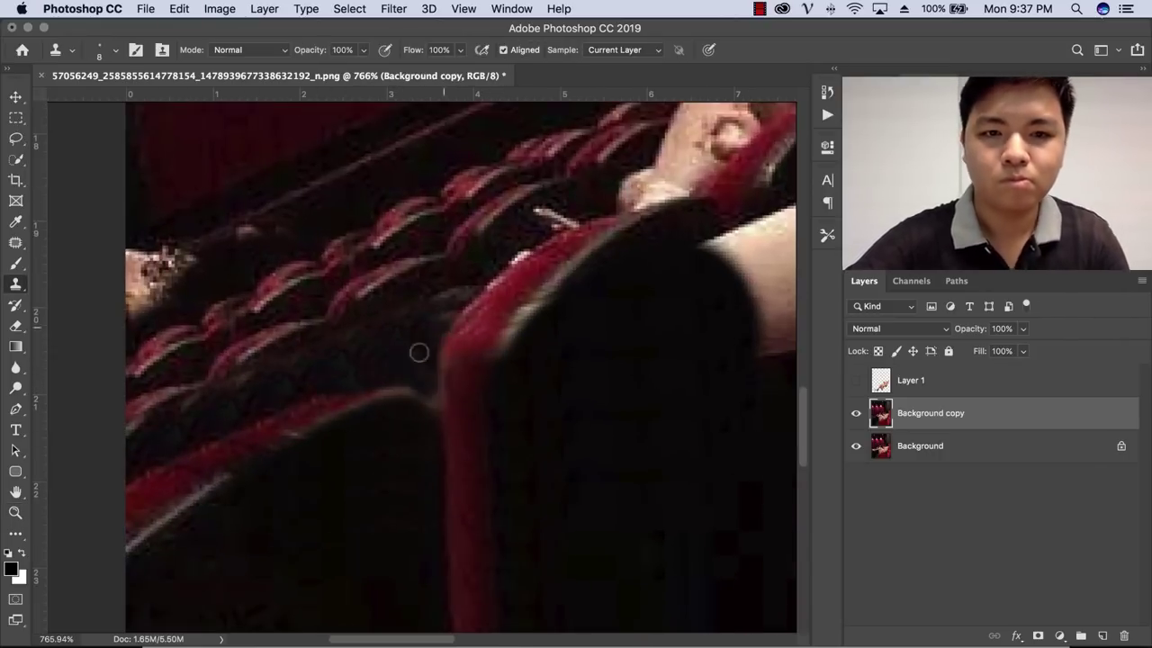
{"action": "mouse_move", "coordinate": [420, 347]}
{"action": "left_mouse_down"}
{"action": "mouse_move", "coordinate": [360, 347]}
{"action": "mouse_move", "coordinate": [430, 470]}
{"action": "left_mouse_up"}
{"action": "mouse_move", "coordinate": [522, 324]}
{"action": "left_mouse_down"}
{"action": "mouse_move", "coordinate": [483, 402]}
{"action": "mouse_move", "coordinate": [424, 252]}
{"action": "mouse_move", "coordinate": [532, 278]}
{"action": "left_mouse_up"}
- Clone over the leg along the dress edge with a progressively smaller brush
{"action": "scroll", "coordinate": [349, 396], "scroll_direction": "up", "scroll_amount": 5}
{"action": "scroll", "coordinate": [349, 396], "scroll_direction": "right", "scroll_amount": 5}
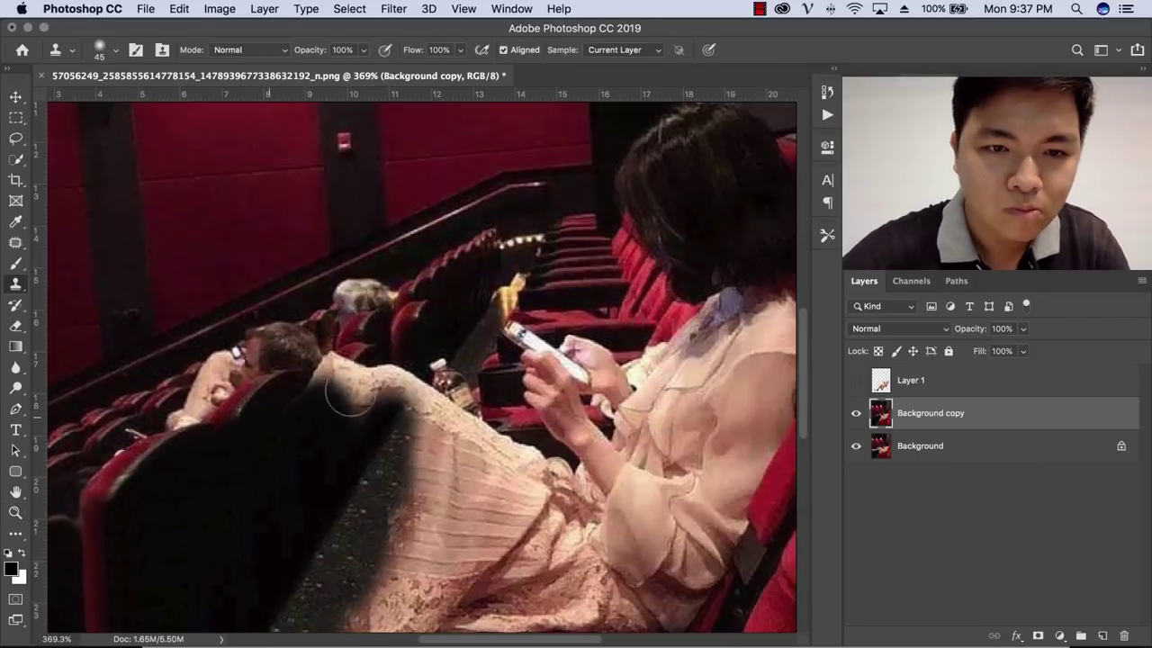
{"action": "left_click", "coordinate": [376, 330], "text": "alt"}
{"action": "mouse_move", "coordinate": [342, 351]}
{"action": "left_mouse_down"}
{"action": "mouse_move", "coordinate": [360, 385]}
{"action": "mouse_move", "coordinate": [414, 389]}
{"action": "mouse_move", "coordinate": [396, 432]}
{"action": "left_mouse_up"}
{"action": "key", "text": "["}
{"action": "key", "text": "["}
{"action": "key", "text": "["}
{"action": "mouse_move", "coordinate": [476, 378]}
{"action": "left_mouse_down"}
{"action": "mouse_move", "coordinate": [398, 489]}
{"action": "mouse_move", "coordinate": [463, 437]}
{"action": "mouse_move", "coordinate": [489, 443]}
{"action": "mouse_move", "coordinate": [450, 477]}
{"action": "mouse_move", "coordinate": [420, 483]}
{"action": "mouse_move", "coordinate": [423, 521]}
{"action": "left_mouse_up"}
{"action": "scroll", "coordinate": [375, 401], "scroll_direction": "up", "scroll_amount": 5}
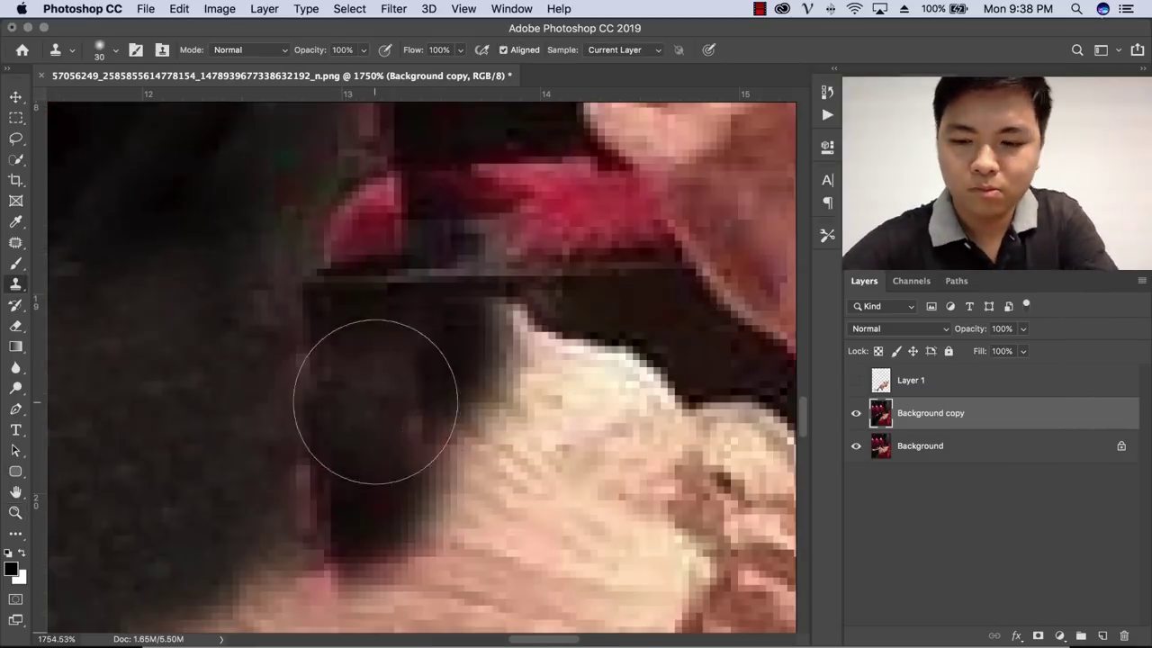
{"action": "key", "text": "["}
{"action": "key", "text": "["}
{"action": "key", "text": "["}
{"action": "mouse_move", "coordinate": [406, 360]}
{"action": "left_mouse_down"}
{"action": "mouse_move", "coordinate": [702, 381]}
{"action": "mouse_move", "coordinate": [483, 319]}
{"action": "mouse_move", "coordinate": [581, 389]}
{"action": "left_mouse_up"}
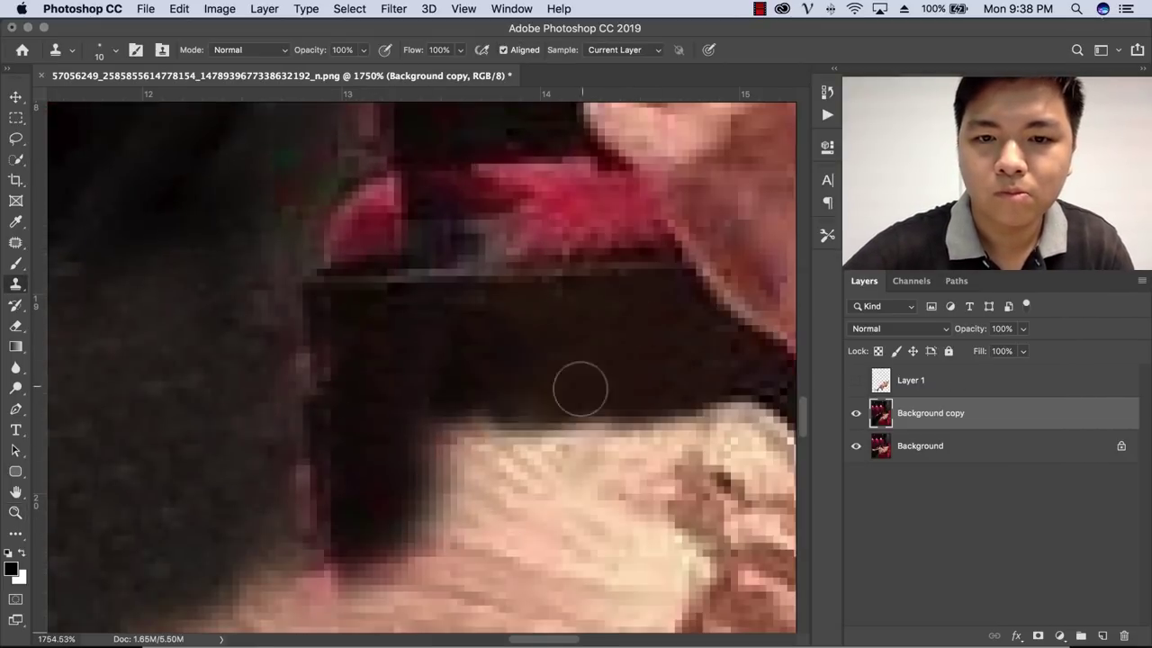
- Zoom out until the whole cinema photo fits the window
{"action": "key", "text": "z"}
{"action": "scroll", "coordinate": [424, 340], "scroll_direction": "down", "scroll_amount": 2}
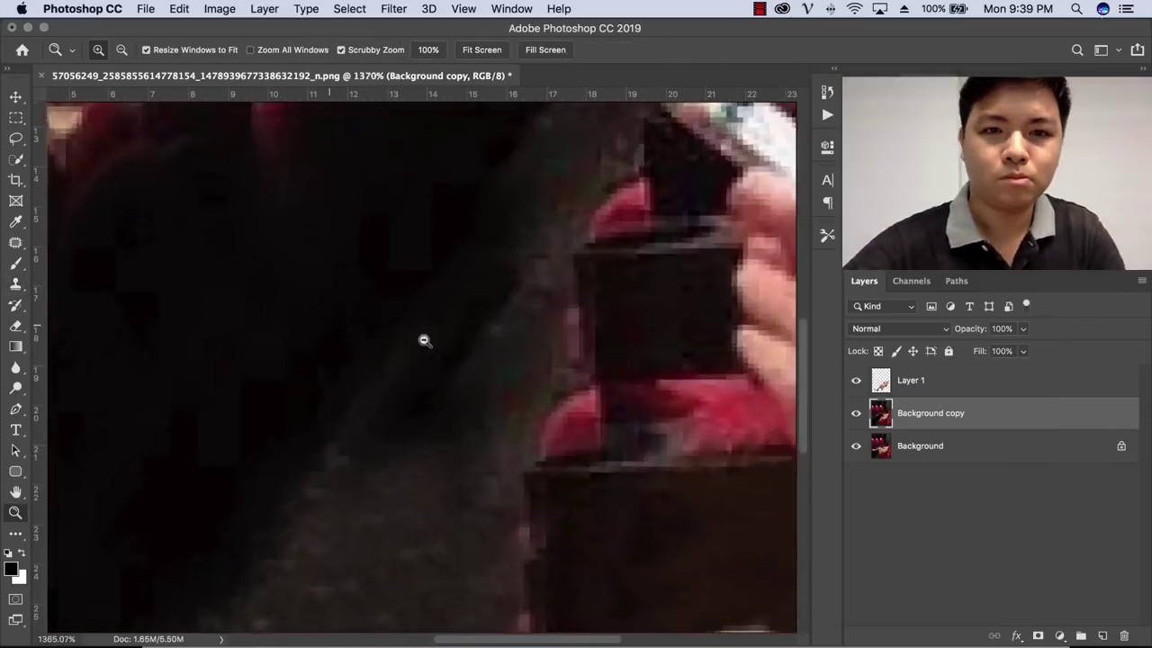
{"action": "scroll", "coordinate": [424, 340], "scroll_direction": "down", "scroll_amount": 2}
{"action": "key", "text": "s"}
{"action": "scroll", "coordinate": [385, 406], "scroll_direction": "down", "scroll_amount": 3}
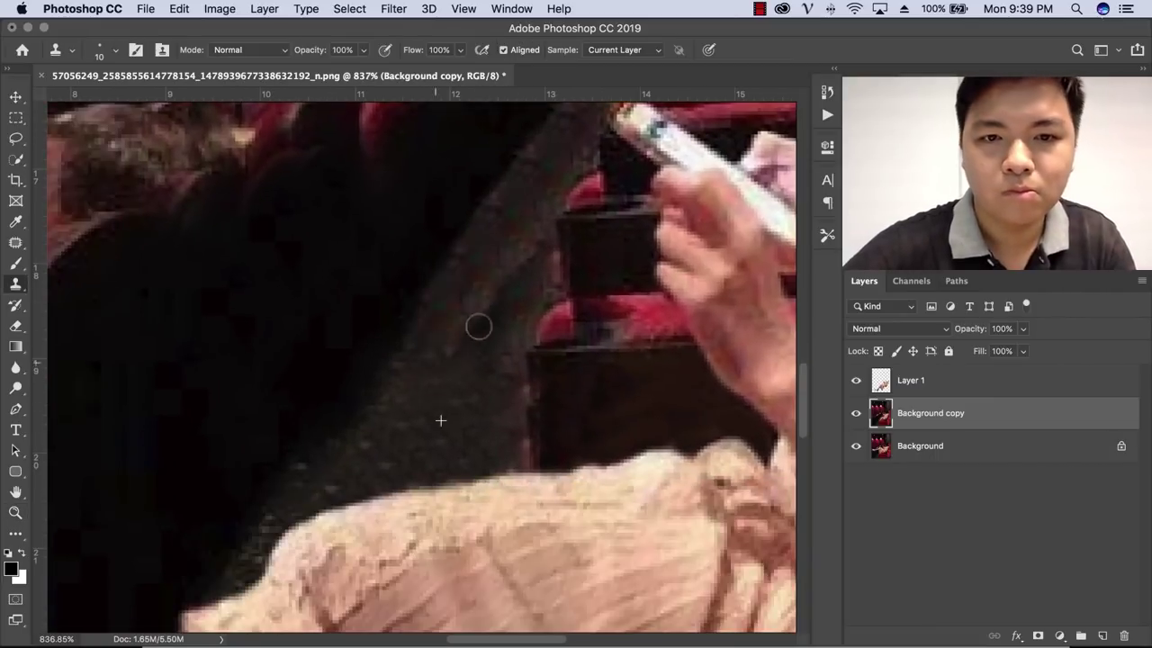
{"action": "key", "text": "z"}
{"action": "scroll", "coordinate": [413, 346], "scroll_direction": "down", "scroll_amount": 3}
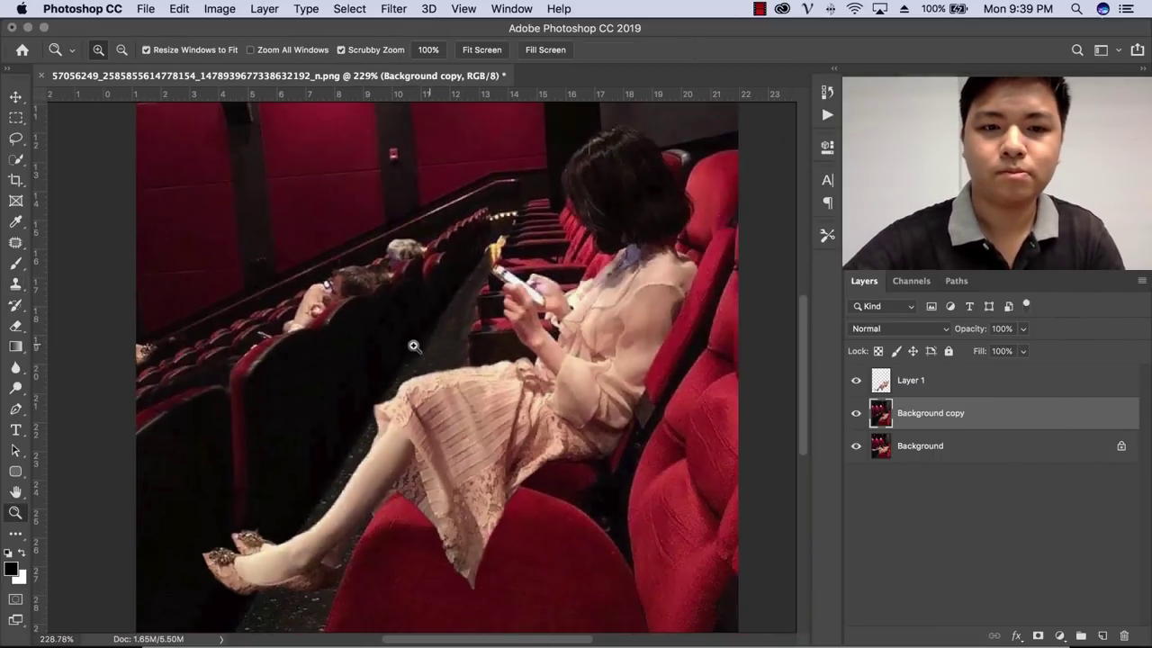
{"action": "scroll", "coordinate": [540, 366], "scroll_direction": "down", "scroll_amount": 2}
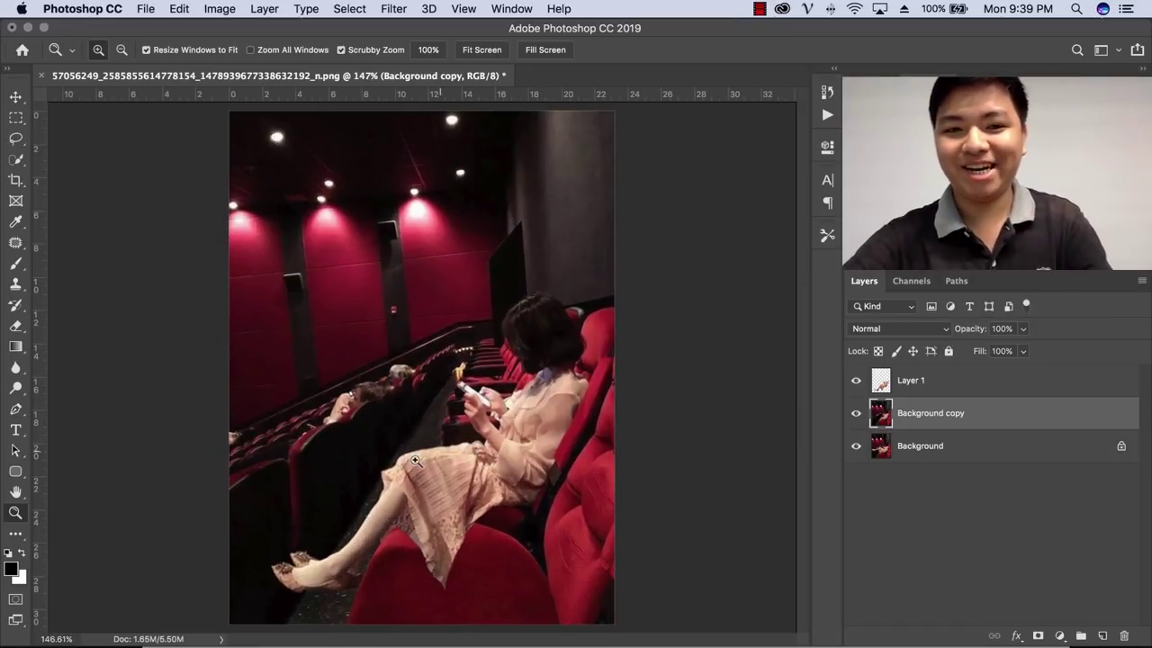
- Toggle the Background copy and Layer 1 visibility to compare cleaned and original legs
{"action": "left_click", "coordinate": [858, 417]}
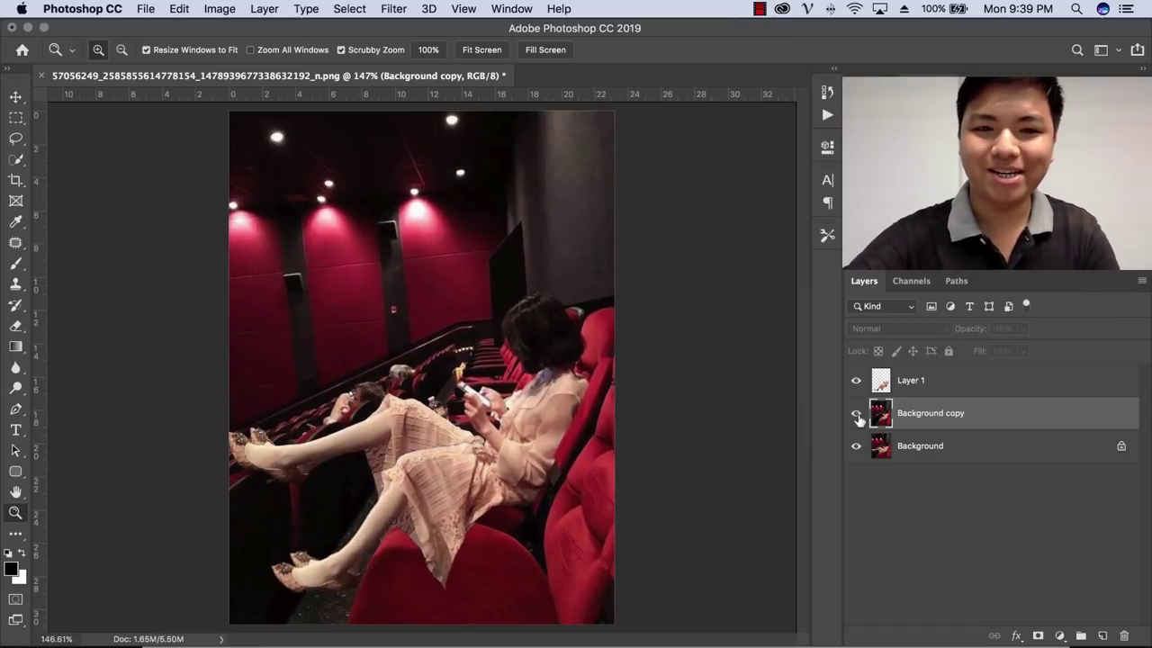
{"action": "left_click", "coordinate": [858, 416]}
{"action": "left_click", "coordinate": [857, 414]}
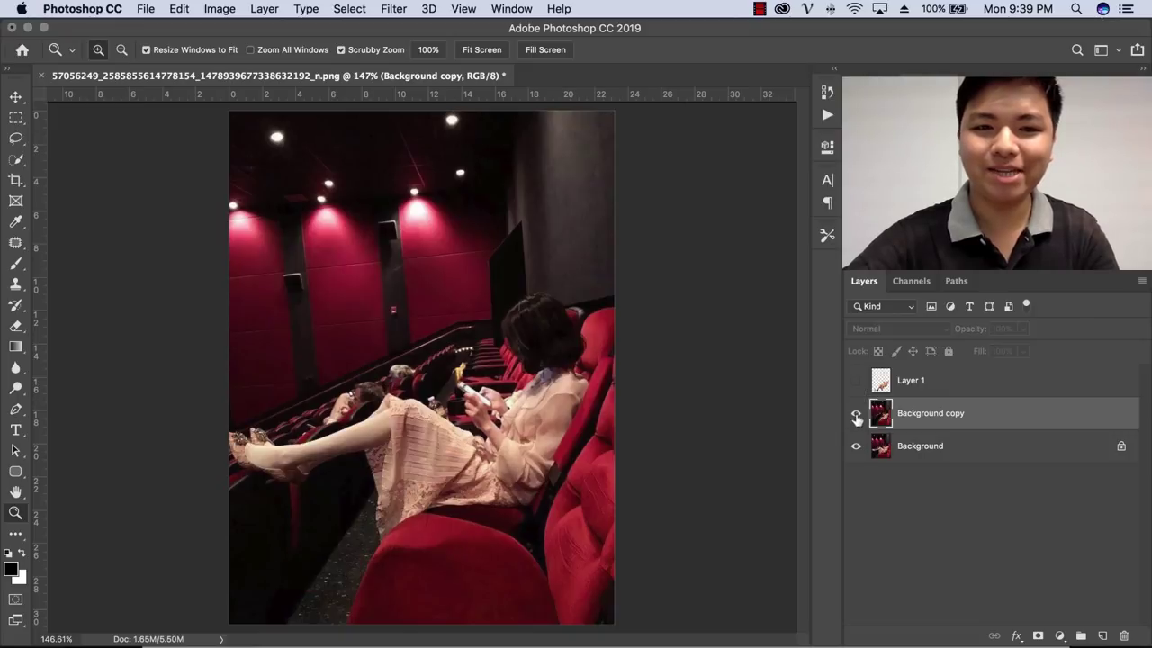
{"action": "left_click", "coordinate": [857, 414]}
{"action": "left_click", "coordinate": [857, 415]}
{"action": "left_click", "coordinate": [857, 415]}
{"action": "left_click", "coordinate": [855, 380]}
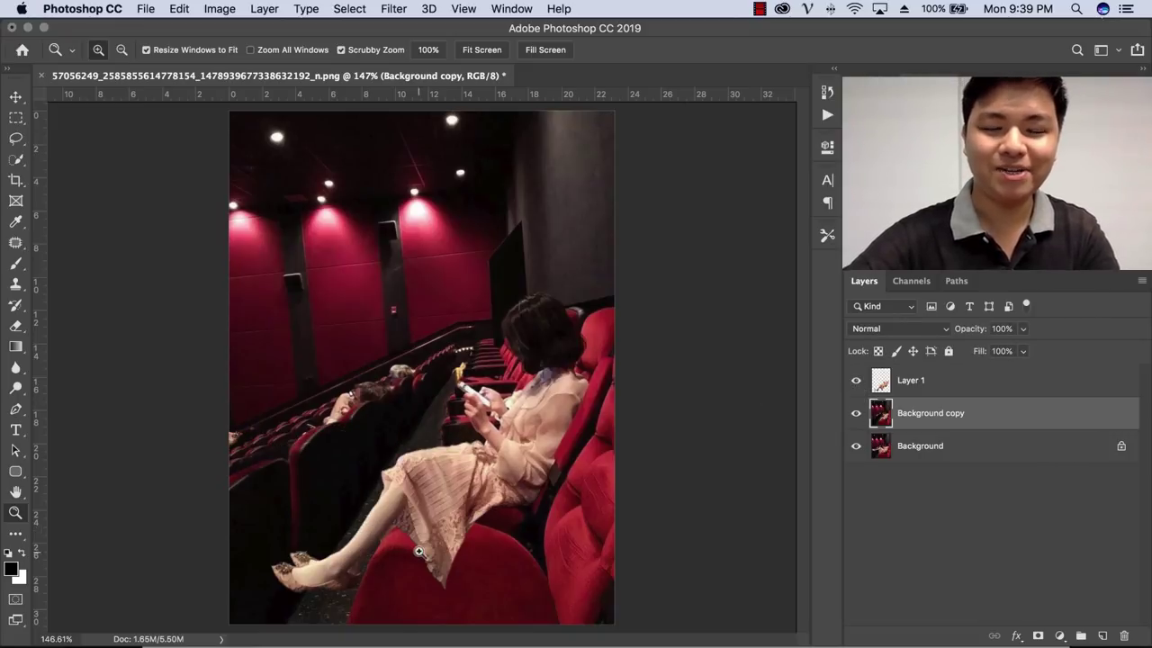
- Zoom into the legs and front seat, compare the layers, and leave Layer 1 hidden
{"action": "mouse_move", "coordinate": [441, 576]}
{"action": "left_mouse_down"}
{"action": "mouse_move", "coordinate": [504, 576]}
{"action": "mouse_move", "coordinate": [564, 442]}
{"action": "left_mouse_up"}
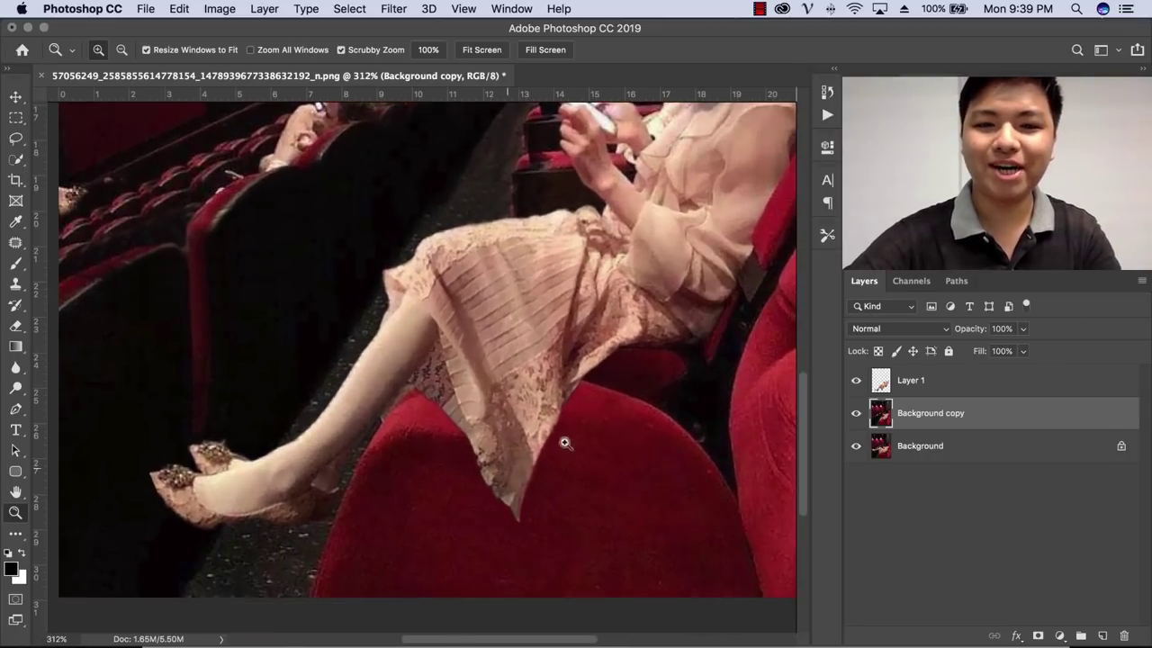
{"action": "left_click", "coordinate": [856, 380]}
{"action": "left_click", "coordinate": [856, 414]}
{"action": "left_click", "coordinate": [857, 414]}
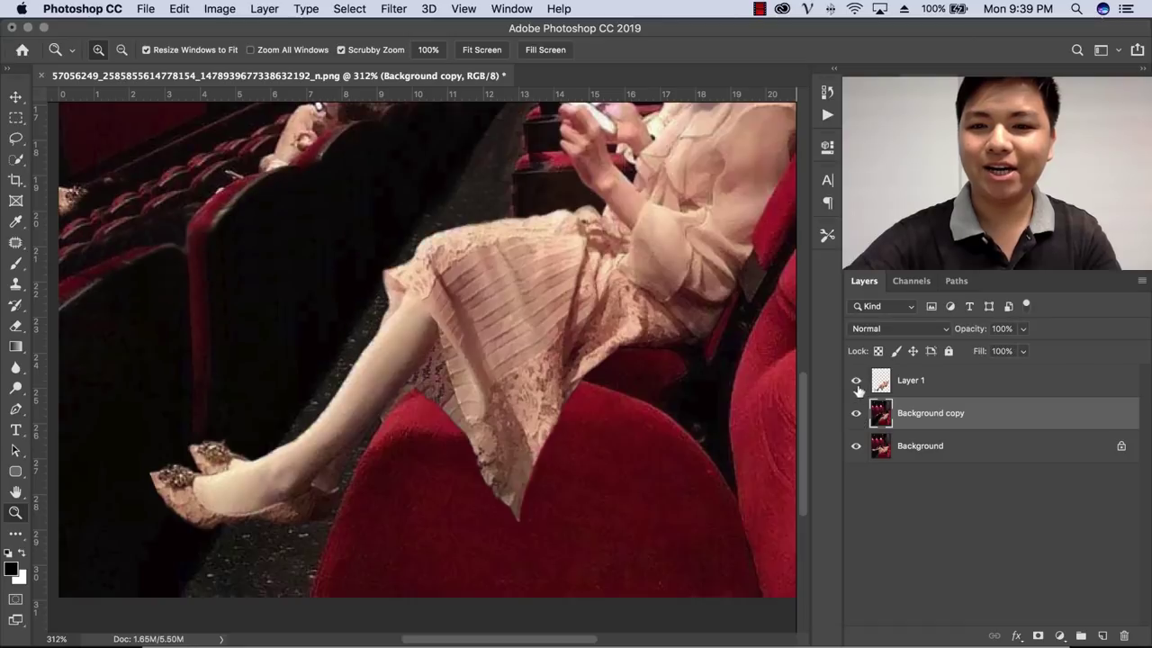
{"action": "left_click", "coordinate": [855, 381]}
{"action": "left_click", "coordinate": [856, 381]}
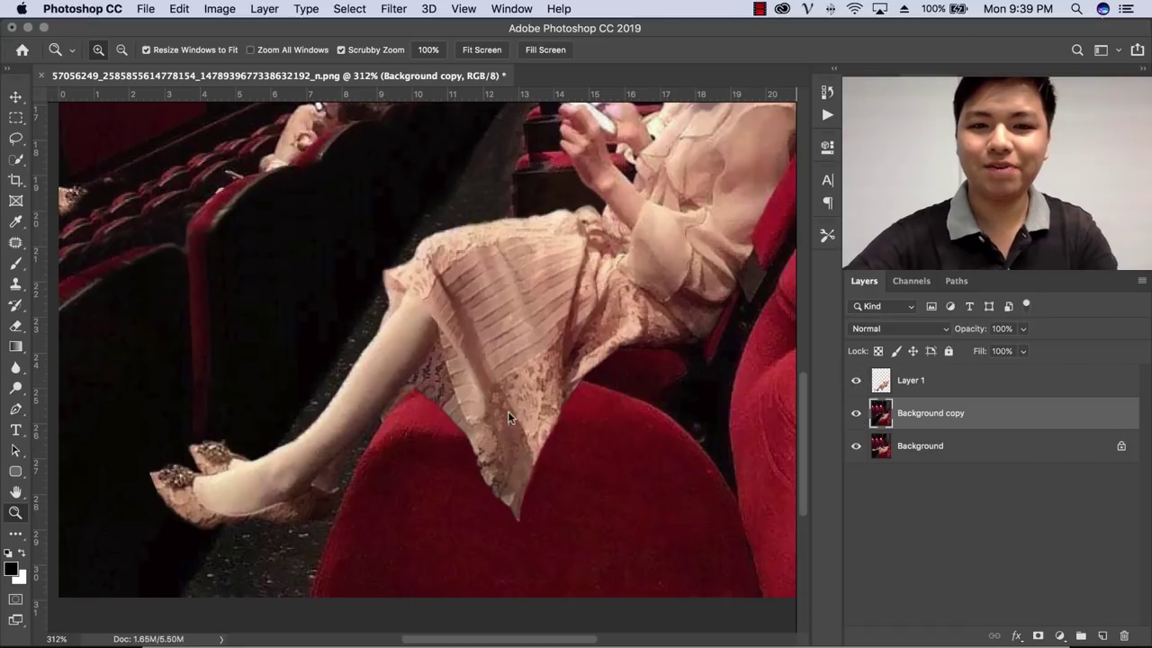
{"action": "left_click", "coordinate": [855, 382]}
{"action": "left_click", "coordinate": [856, 382]}
{"action": "left_click", "coordinate": [856, 381]}
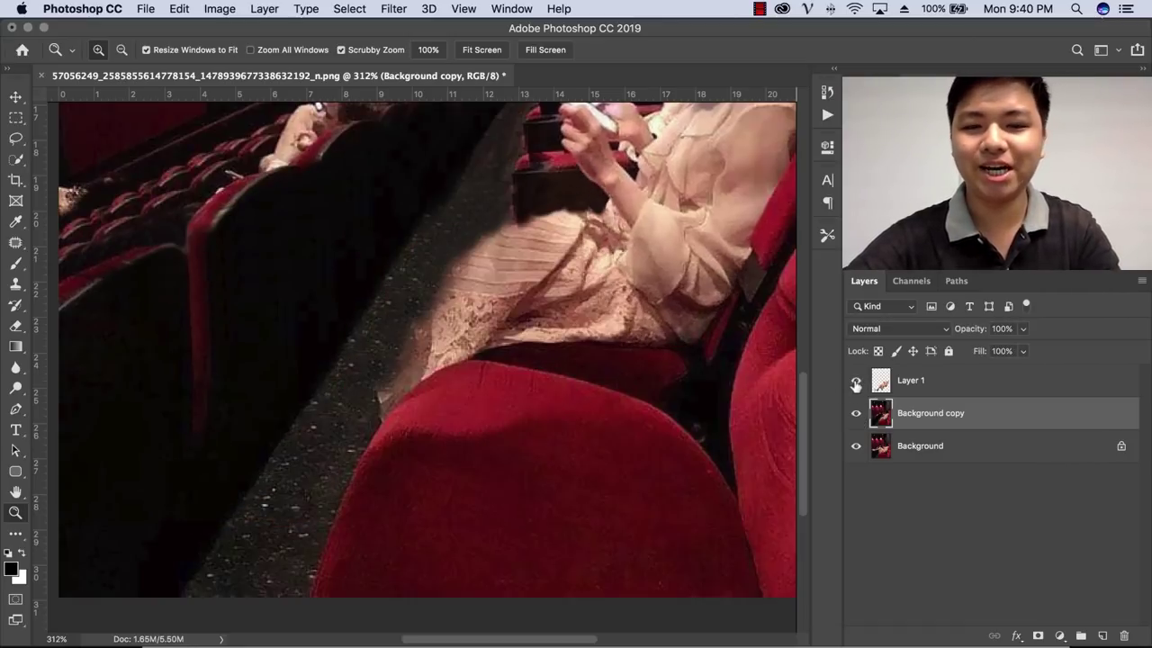
{"action": "left_click", "coordinate": [855, 383]}
{"action": "left_click", "coordinate": [909, 382]}
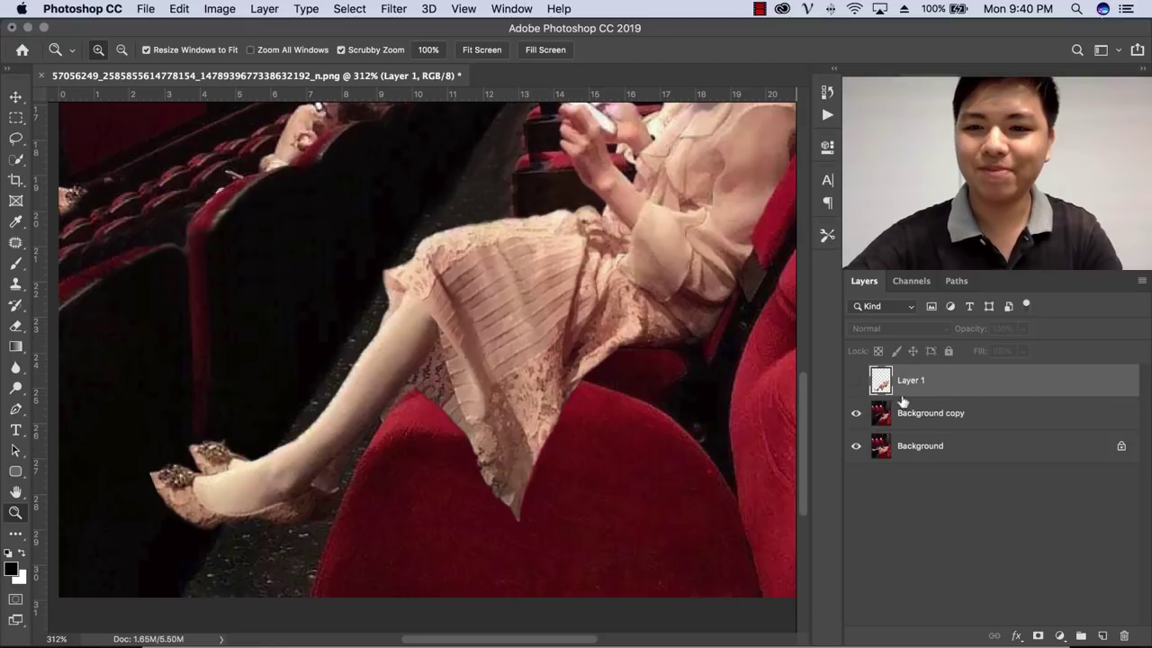
{"action": "left_click", "coordinate": [856, 381]}
{"action": "left_click", "coordinate": [908, 413]}
- Quick-select the front red seat and add a mask on Layer 1 so the seat overlaps the leg
{"action": "left_click", "coordinate": [18, 160]}
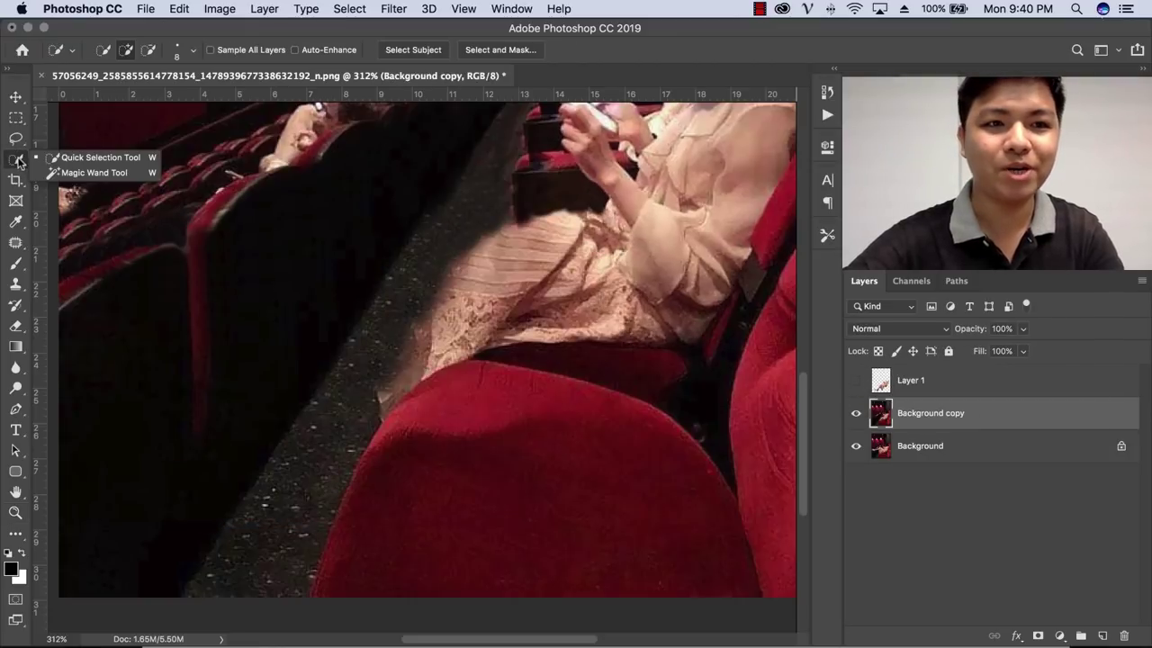
{"action": "mouse_move", "coordinate": [617, 450]}
{"action": "left_mouse_down"}
{"action": "mouse_move", "coordinate": [507, 411]}
{"action": "mouse_move", "coordinate": [527, 458]}
{"action": "left_mouse_up"}
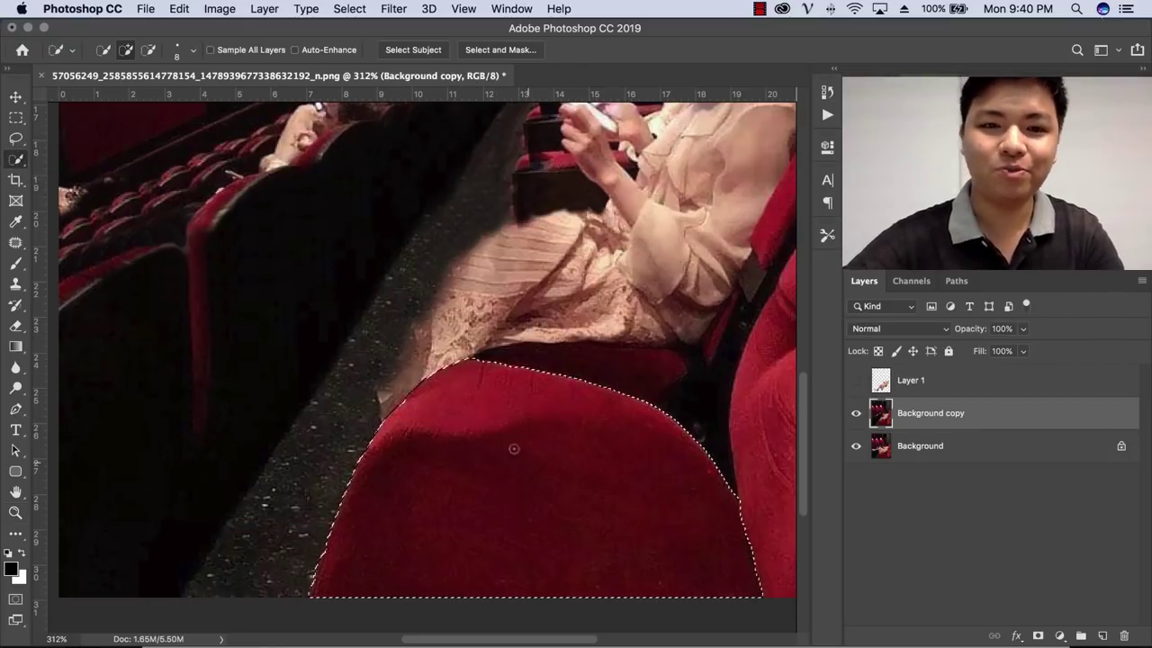
{"action": "left_click", "coordinate": [856, 381]}
{"action": "left_click", "coordinate": [1070, 383]}
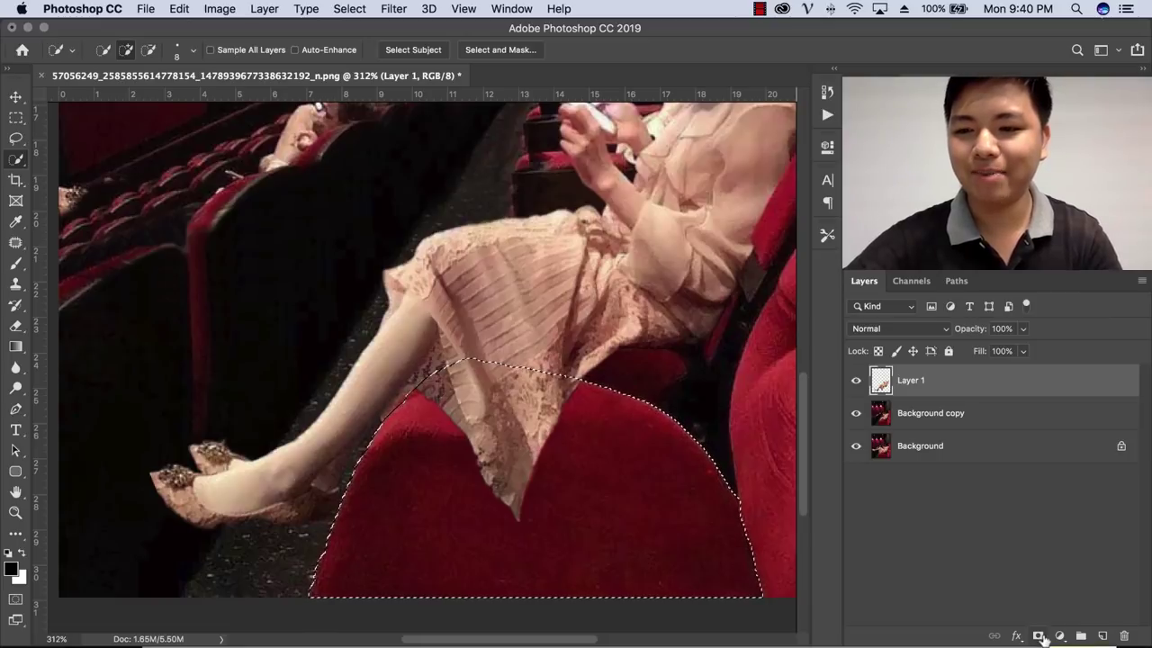
{"action": "left_click", "coordinate": [1040, 636]}
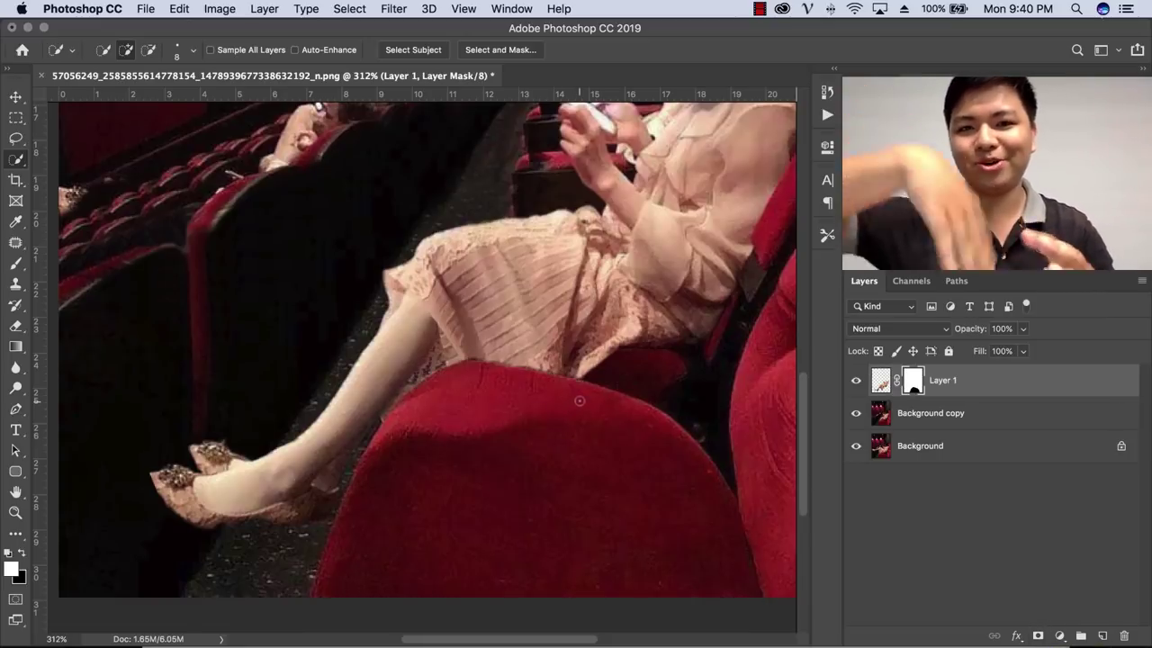
{"action": "key", "text": "z"}
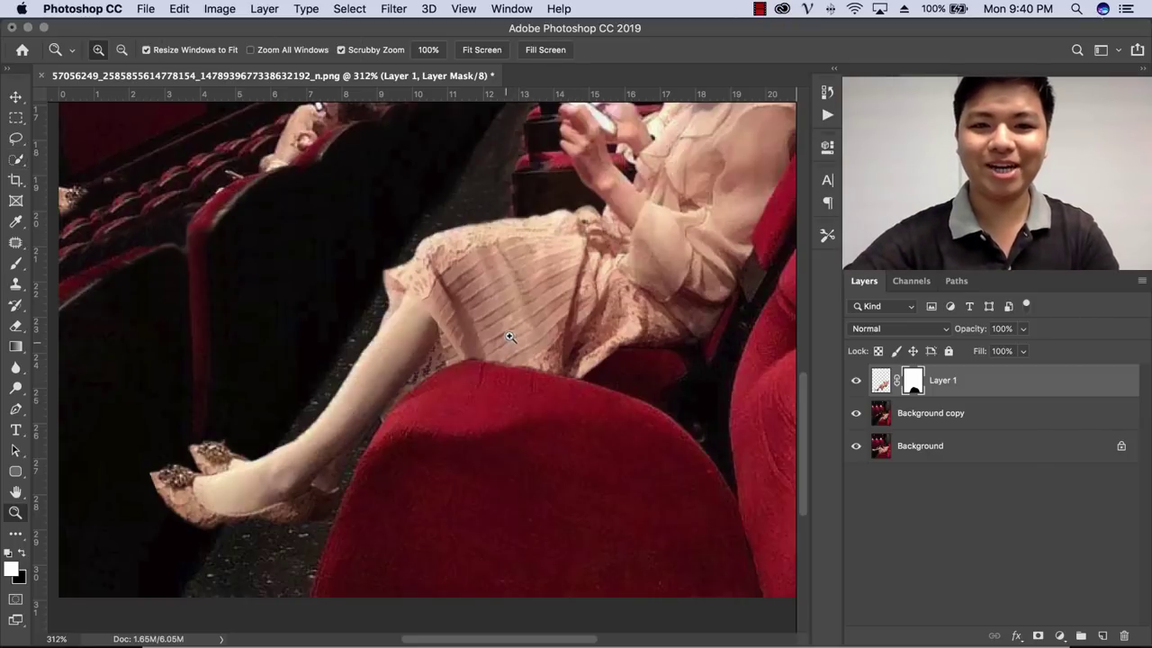
{"action": "mouse_move", "coordinate": [509, 355]}
{"action": "left_mouse_down"}
{"action": "mouse_move", "coordinate": [492, 369]}
{"action": "mouse_move", "coordinate": [521, 357]}
{"action": "left_mouse_up"}
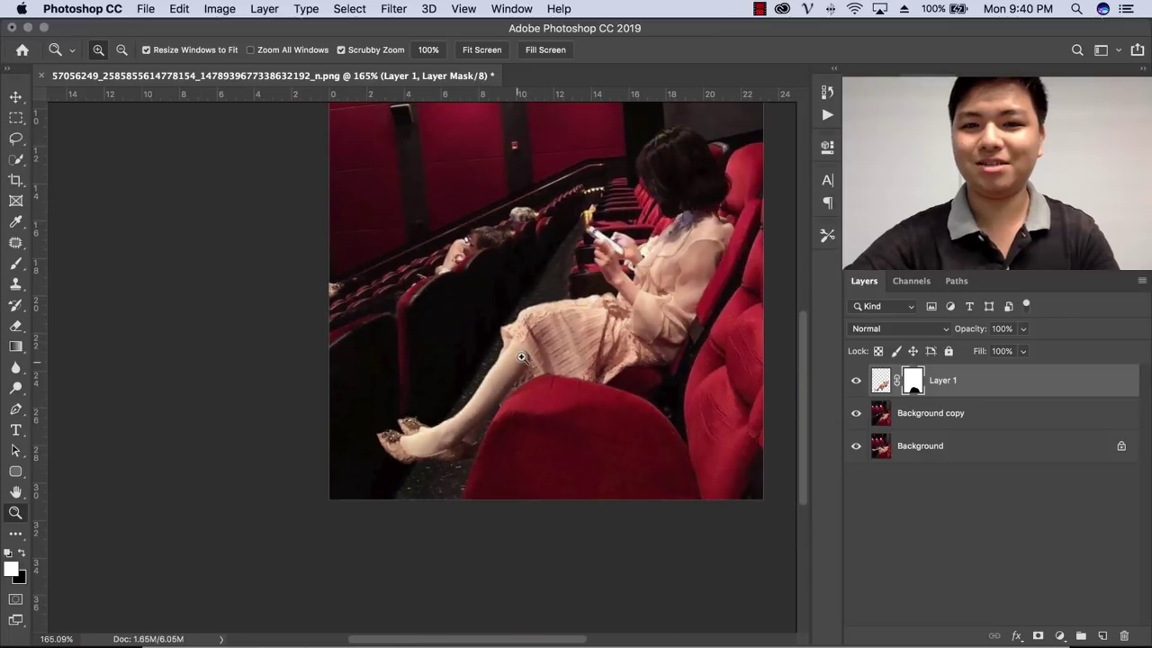
- Add a Brightness/Contrast adjustment layer with Brightness set to -40
{"action": "mouse_move", "coordinate": [567, 318]}
{"action": "left_mouse_down"}
{"action": "mouse_move", "coordinate": [580, 316]}
{"action": "mouse_move", "coordinate": [494, 375]}
{"action": "mouse_move", "coordinate": [506, 372]}
{"action": "left_mouse_up"}
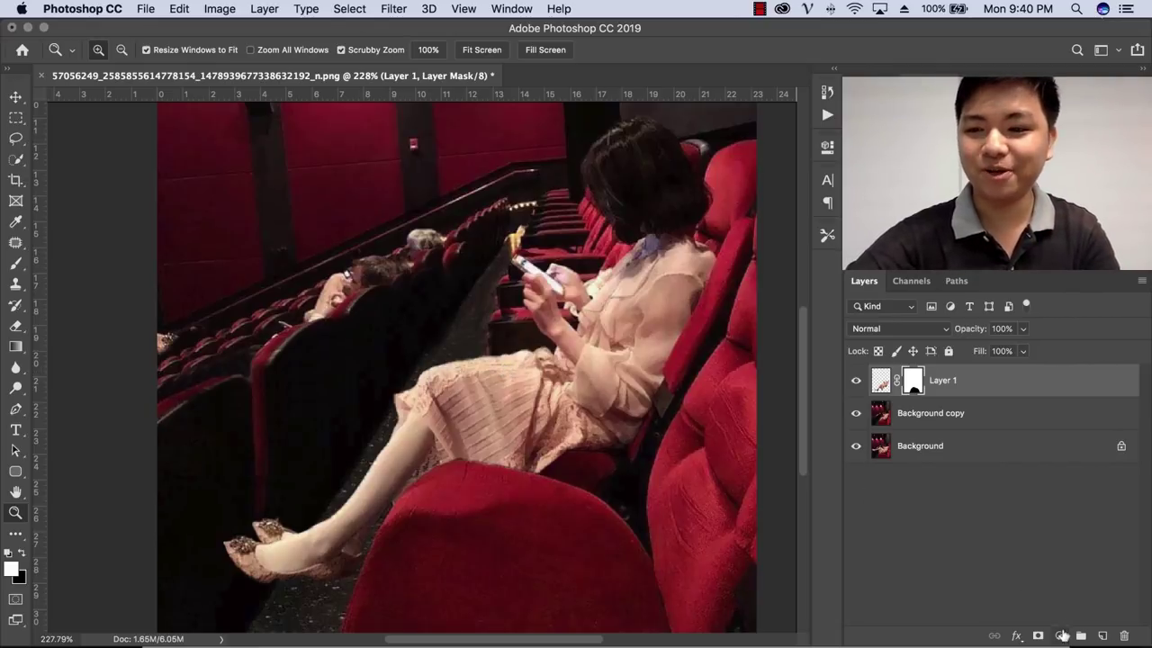
{"action": "left_click", "coordinate": [1061, 635]}
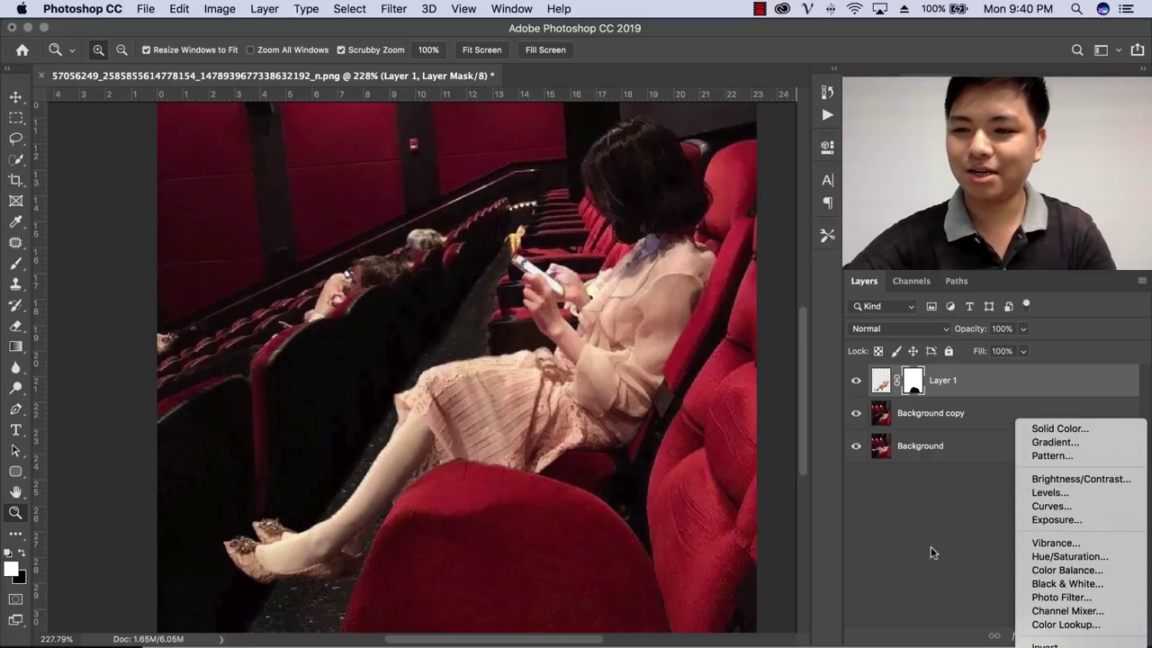
{"action": "left_click", "coordinate": [1061, 637]}
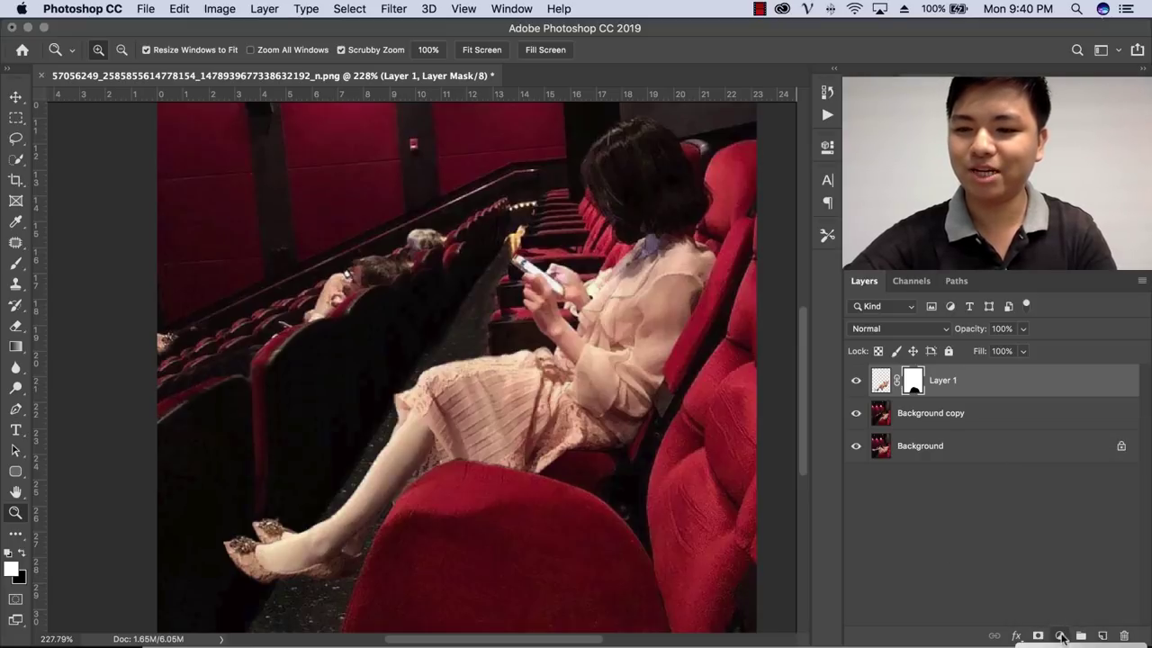
{"action": "left_click", "coordinate": [1062, 636]}
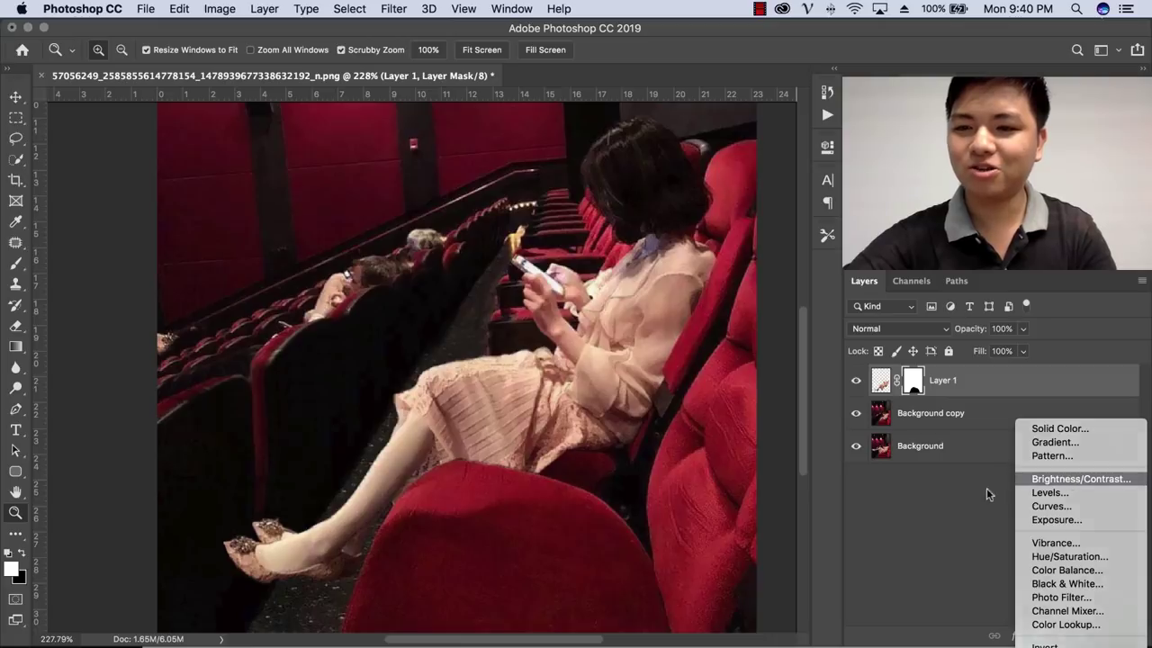
{"action": "key", "text": "Return"}
{"action": "mouse_move", "coordinate": [690, 237]}
{"action": "left_mouse_down"}
{"action": "mouse_move", "coordinate": [639, 236]}
{"action": "mouse_move", "coordinate": [664, 238]}
{"action": "left_mouse_up"}
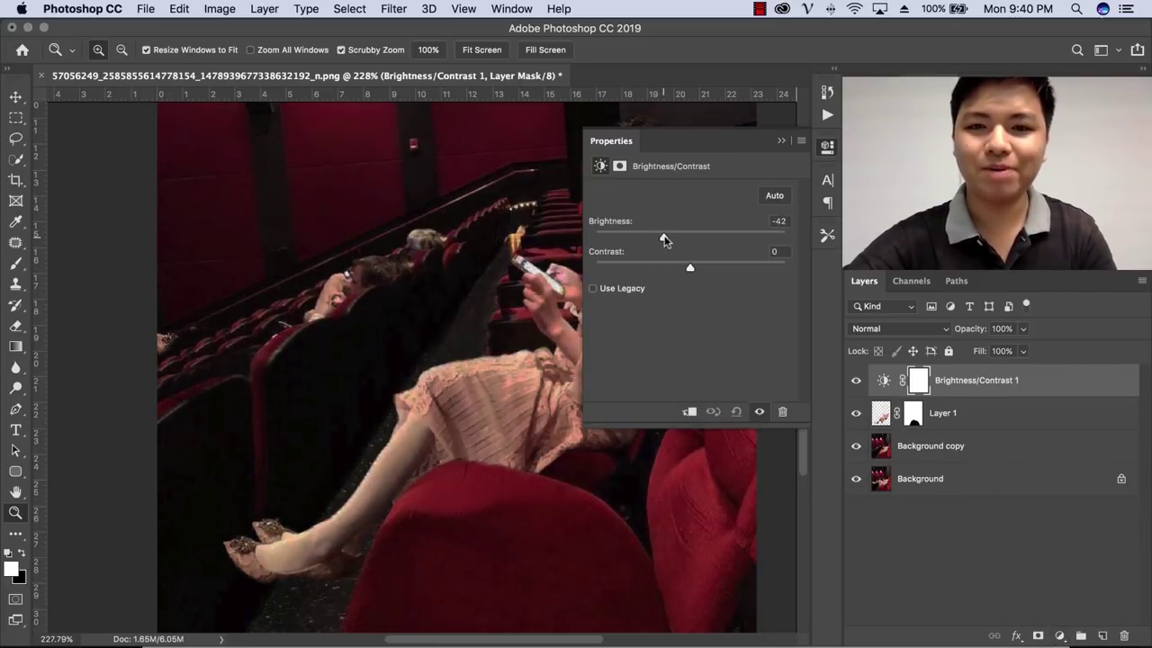
{"action": "left_click", "coordinate": [927, 328]}
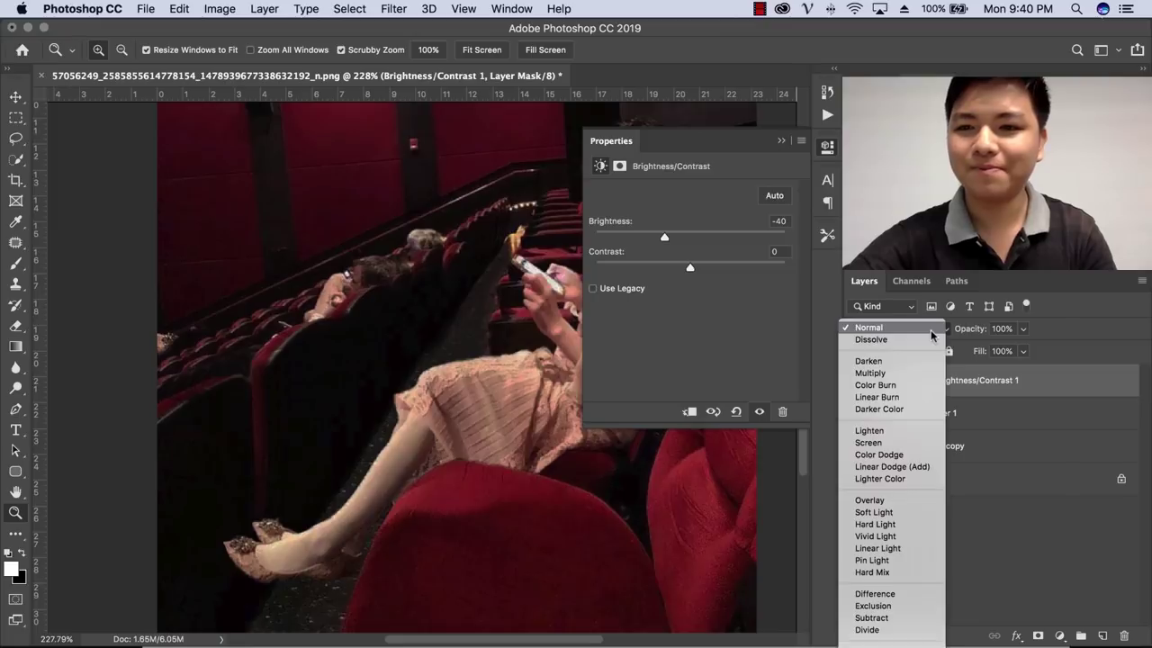
{"action": "left_click", "coordinate": [783, 142]}
{"action": "left_click", "coordinate": [781, 141]}
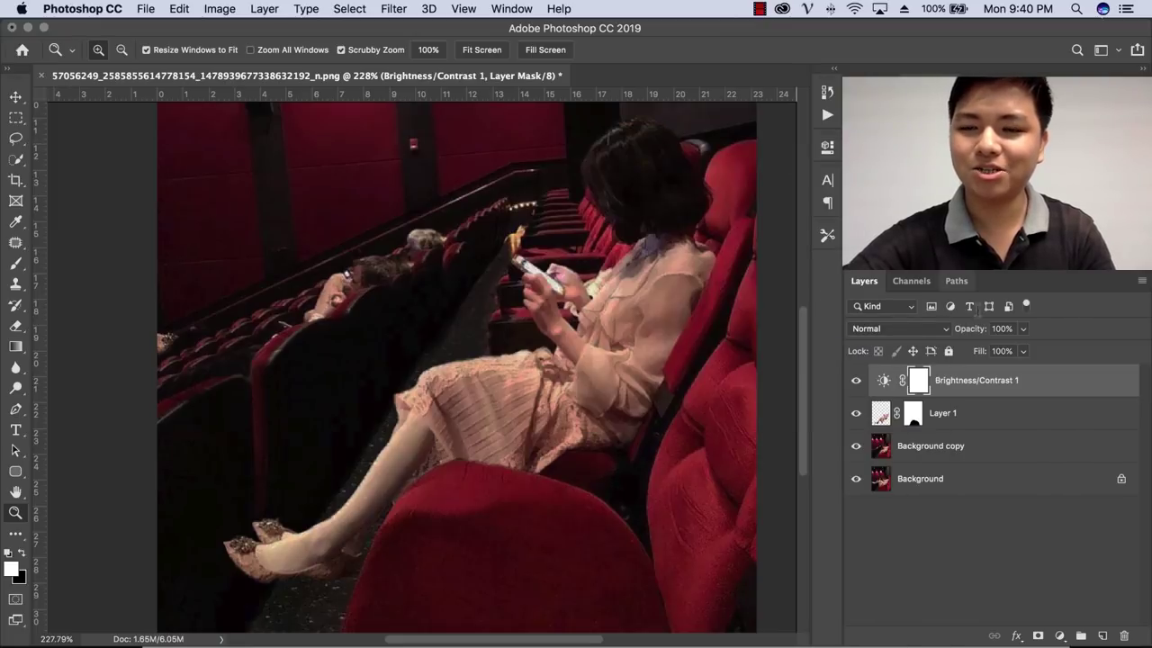
- Toggle the Brightness/Contrast 1 layer on and off to compare the darkening
{"action": "left_click", "coordinate": [856, 387]}
{"action": "left_click", "coordinate": [856, 386]}
{"action": "left_click", "coordinate": [857, 385]}
{"action": "left_click", "coordinate": [856, 384]}
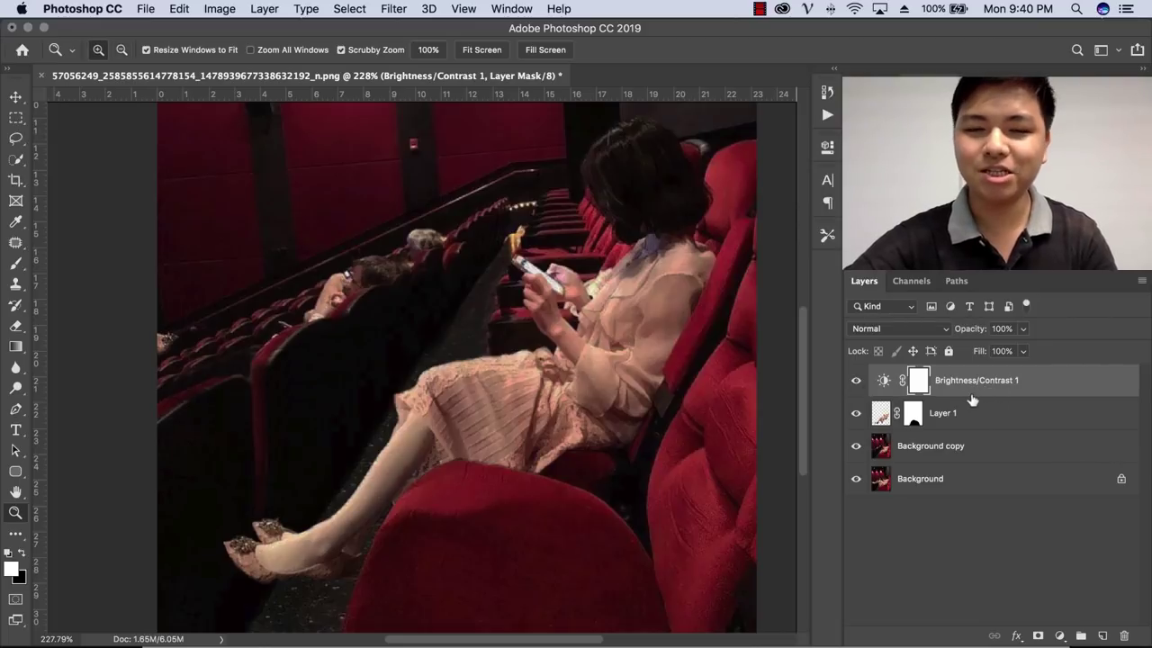
- Clip Brightness/Contrast 1 to Layer 1 and compare the leg with and without it
{"action": "right_click", "coordinate": [1031, 378]}
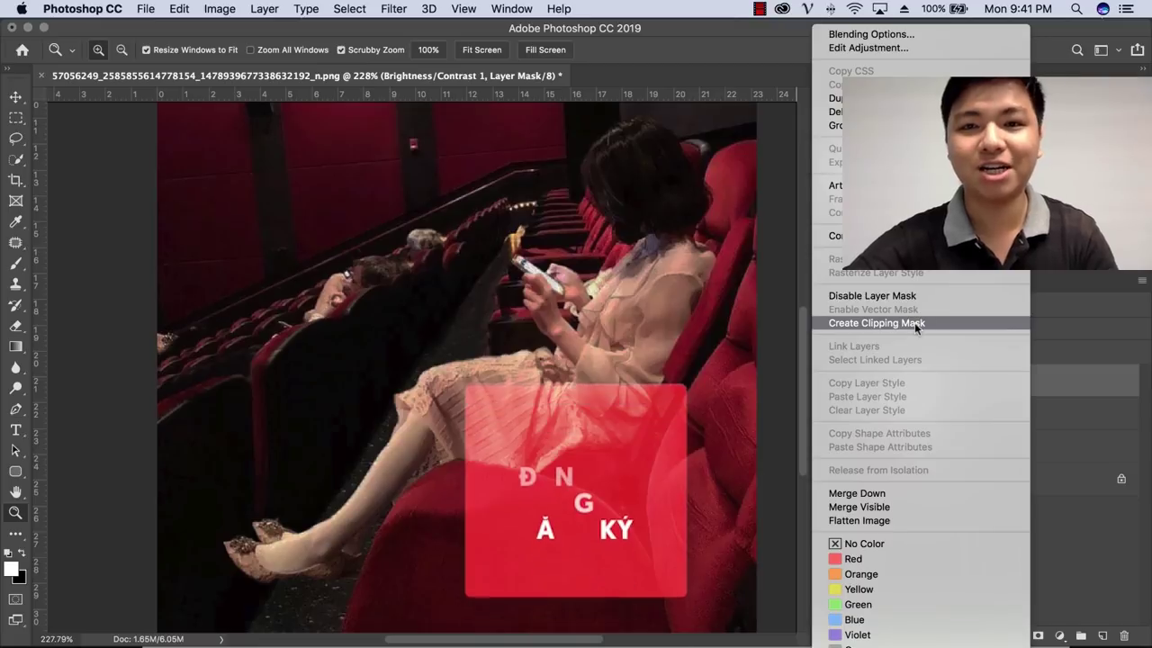
{"action": "left_click", "coordinate": [914, 322]}
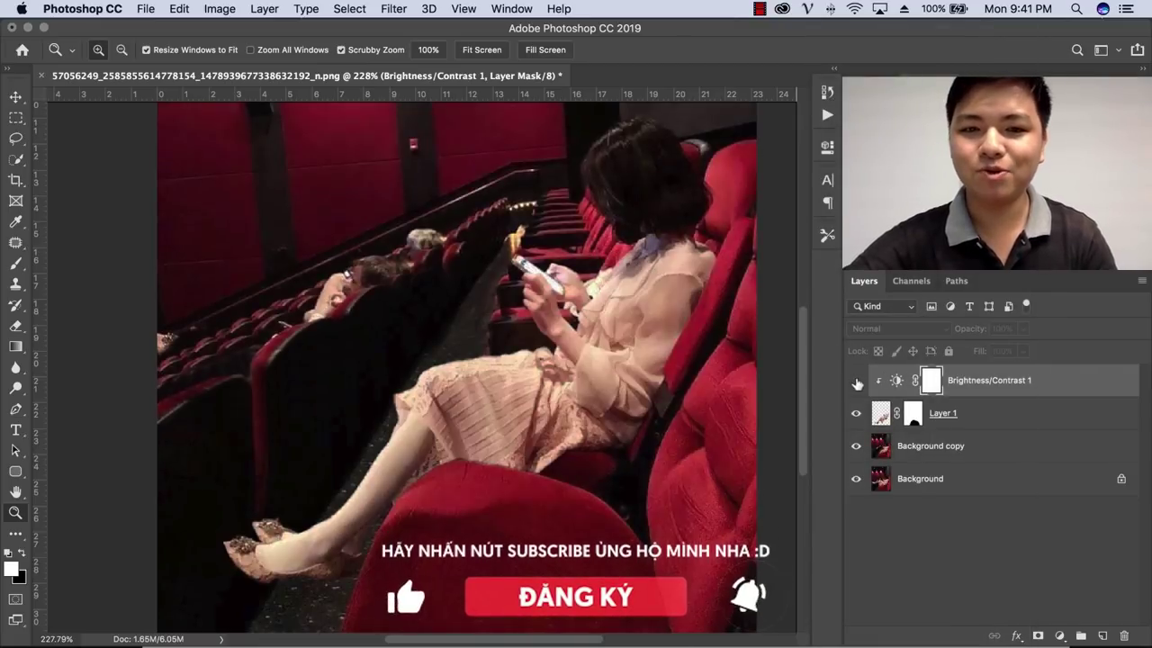
{"action": "left_click", "coordinate": [856, 381]}
{"action": "left_click", "coordinate": [856, 381]}
{"action": "left_click", "coordinate": [856, 382]}
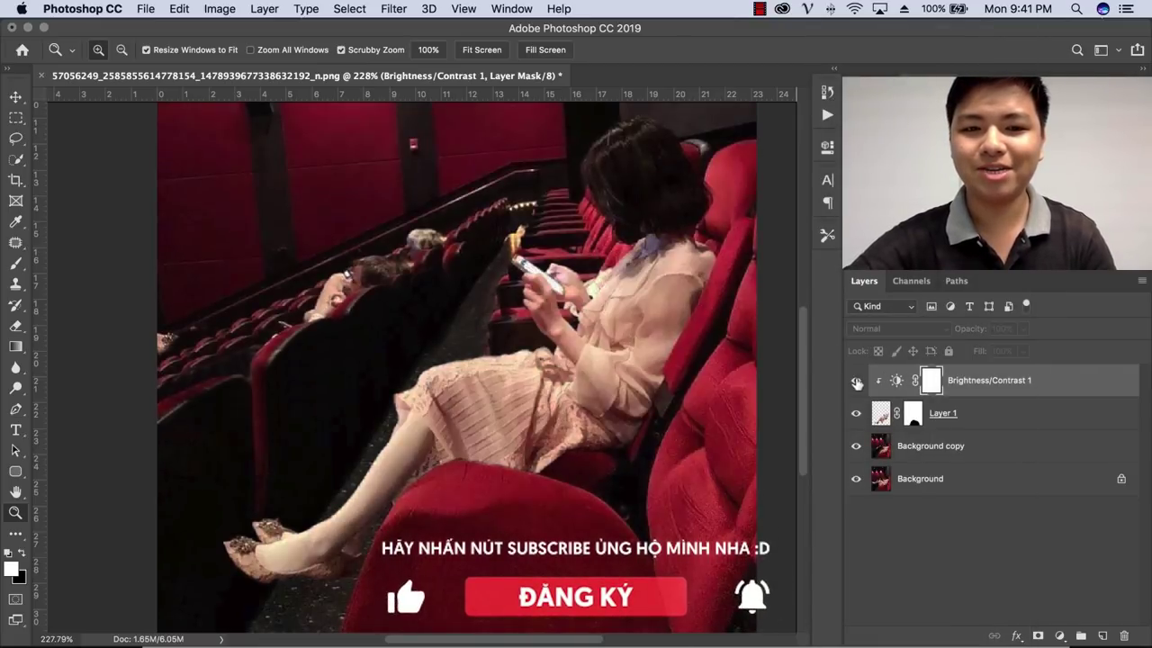
{"action": "left_click", "coordinate": [855, 382]}
{"action": "left_click", "coordinate": [855, 381]}
{"action": "left_click", "coordinate": [855, 381]}
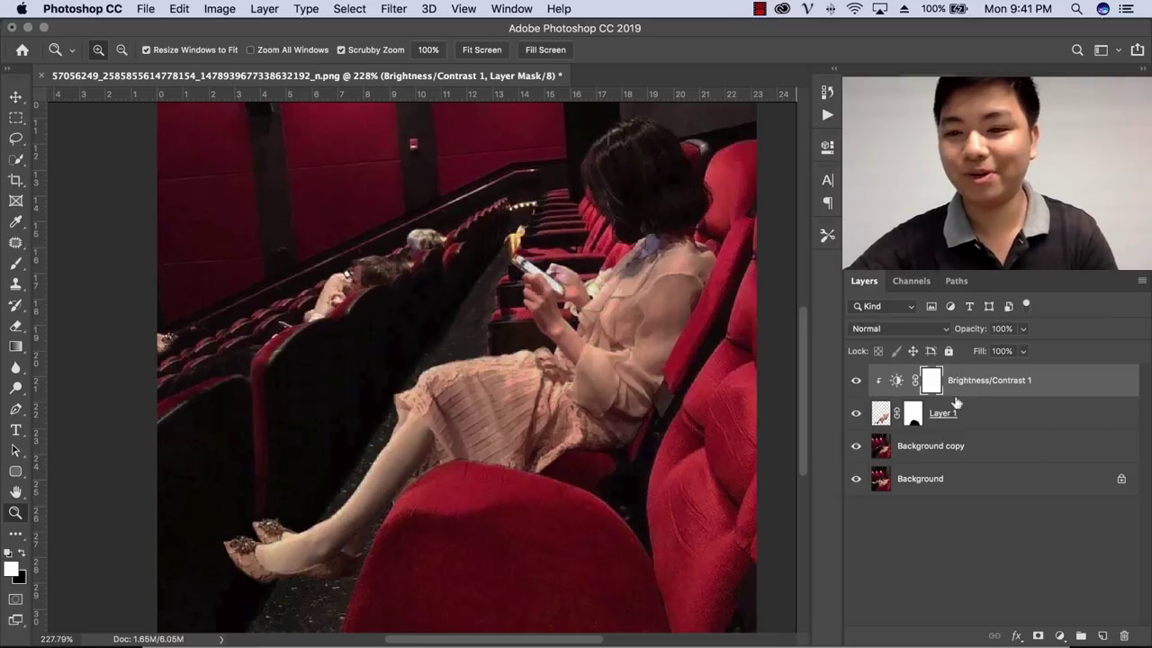
- Set the adjustment's blending mode to Luminosity and compare it on and off
{"action": "left_click", "coordinate": [913, 330]}
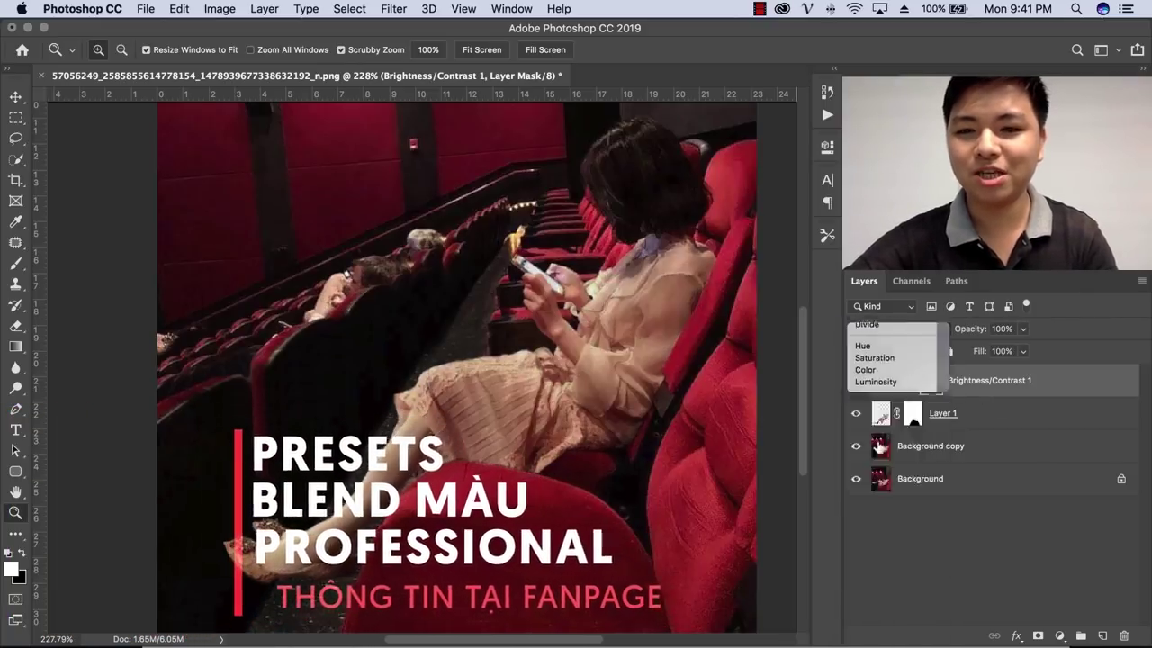
{"action": "left_click", "coordinate": [871, 382]}
{"action": "left_click", "coordinate": [855, 381]}
{"action": "left_click", "coordinate": [857, 382]}
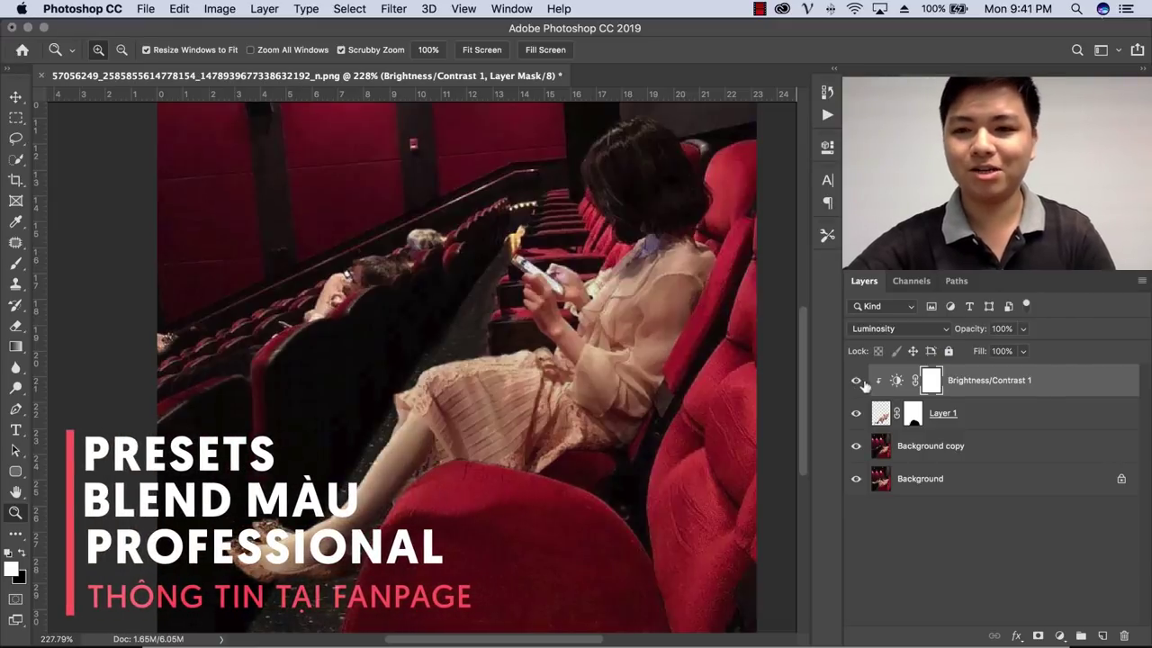
- Retune Brightness to -58, compare on and off, and select the adjustment's mask
{"action": "double_click", "coordinate": [894, 382]}
{"action": "left_click_drag", "start_coordinate": [648, 236], "coordinate": [654, 239]}
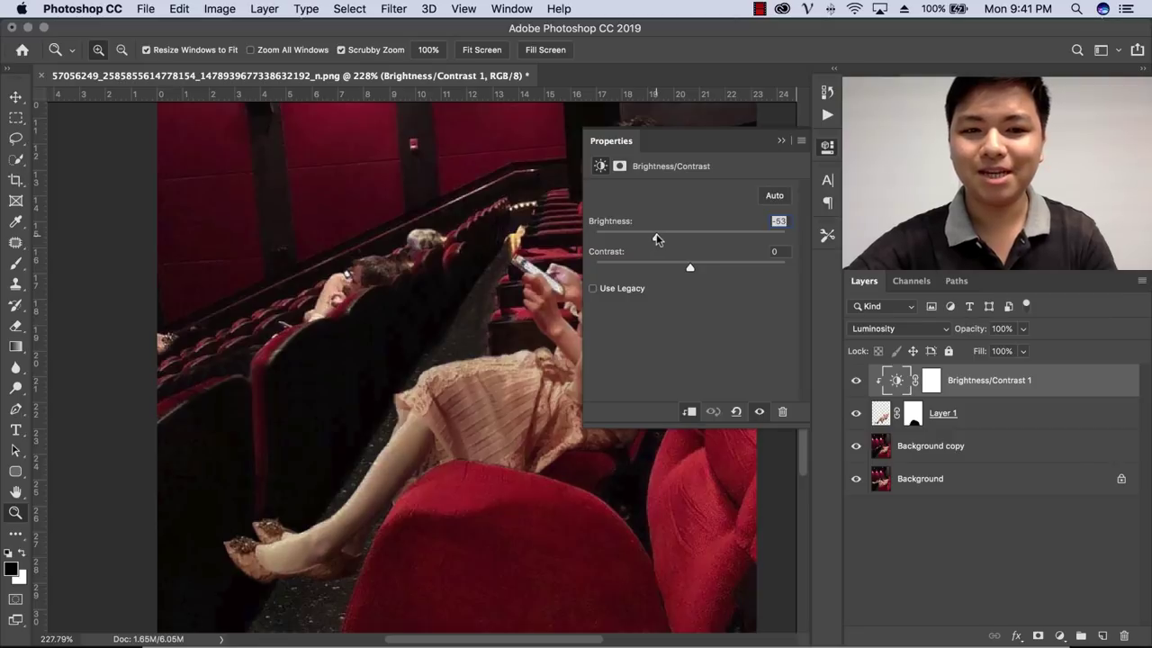
{"action": "left_click", "coordinate": [782, 144]}
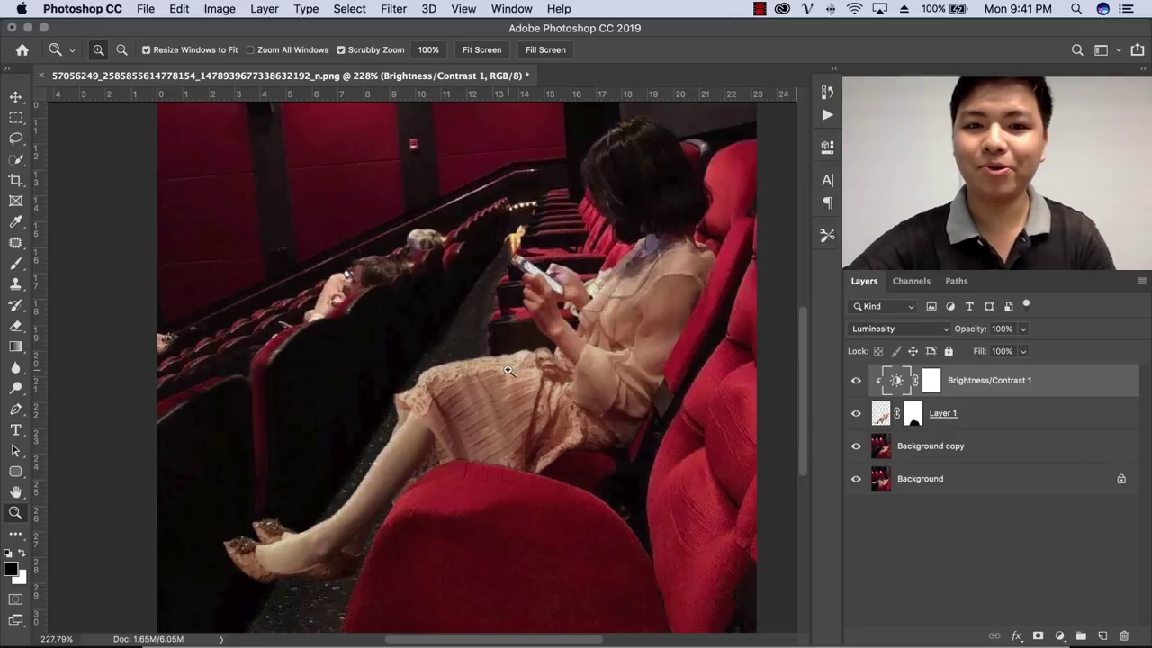
{"action": "left_click_drag", "start_coordinate": [505, 370], "coordinate": [494, 378]}
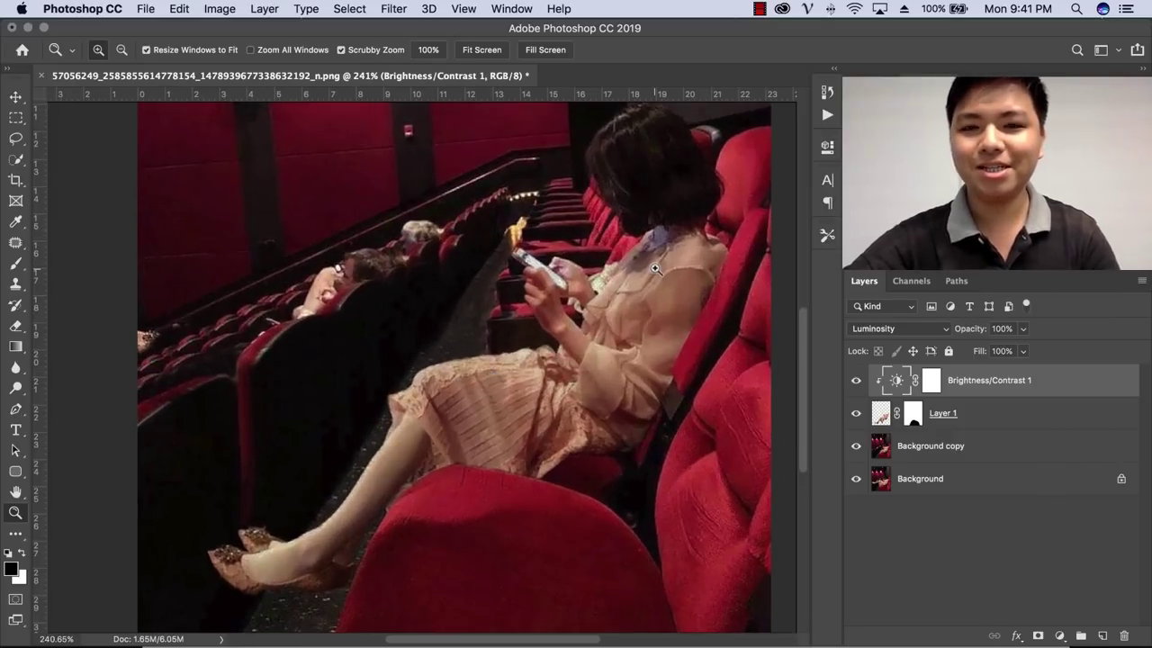
{"action": "left_click", "coordinate": [856, 382]}
{"action": "left_click", "coordinate": [857, 382]}
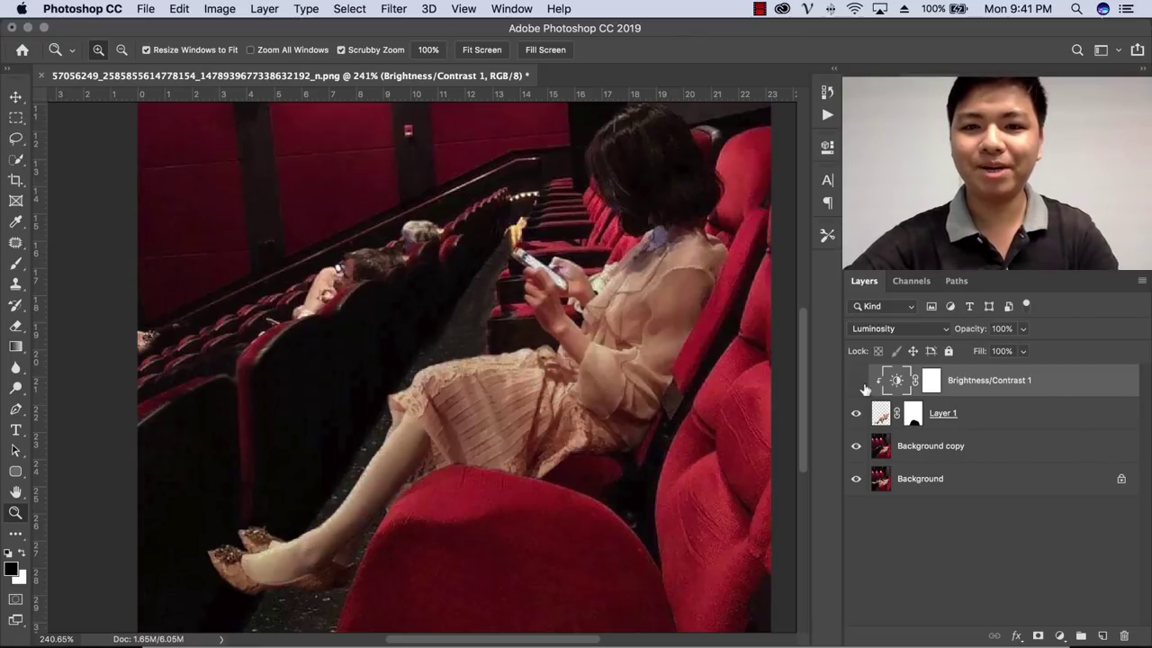
{"action": "left_click", "coordinate": [856, 381]}
{"action": "left_click", "coordinate": [856, 381]}
{"action": "left_click", "coordinate": [932, 382]}
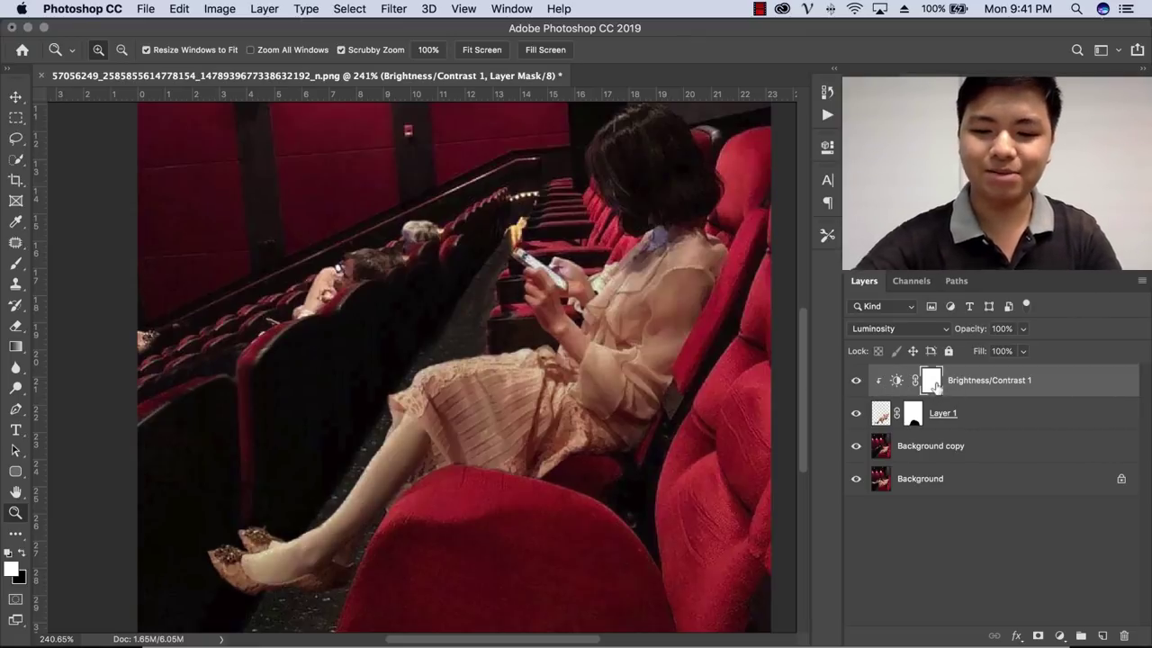
- Invert the adjustment mask and set up a 175 px, 0% hardness brush
{"action": "key", "text": "super+i"}
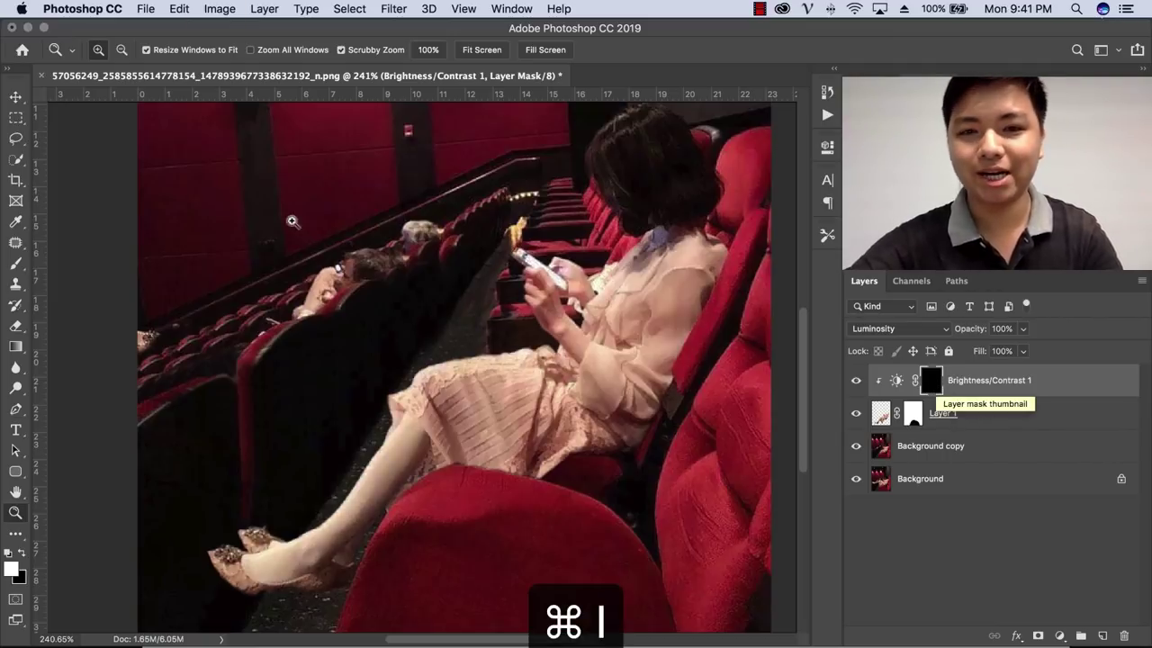
{"action": "left_click", "coordinate": [17, 263]}
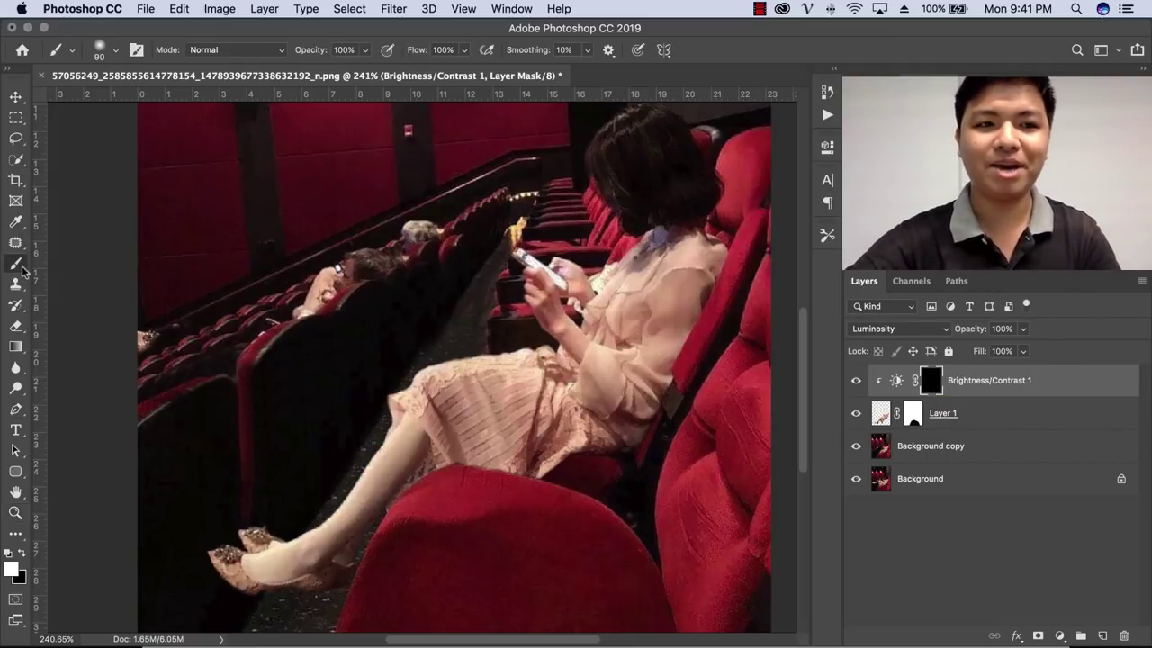
{"action": "key", "text": "bracketright"}
{"action": "key", "text": "bracketright"}
{"action": "key", "text": "bracketright"}
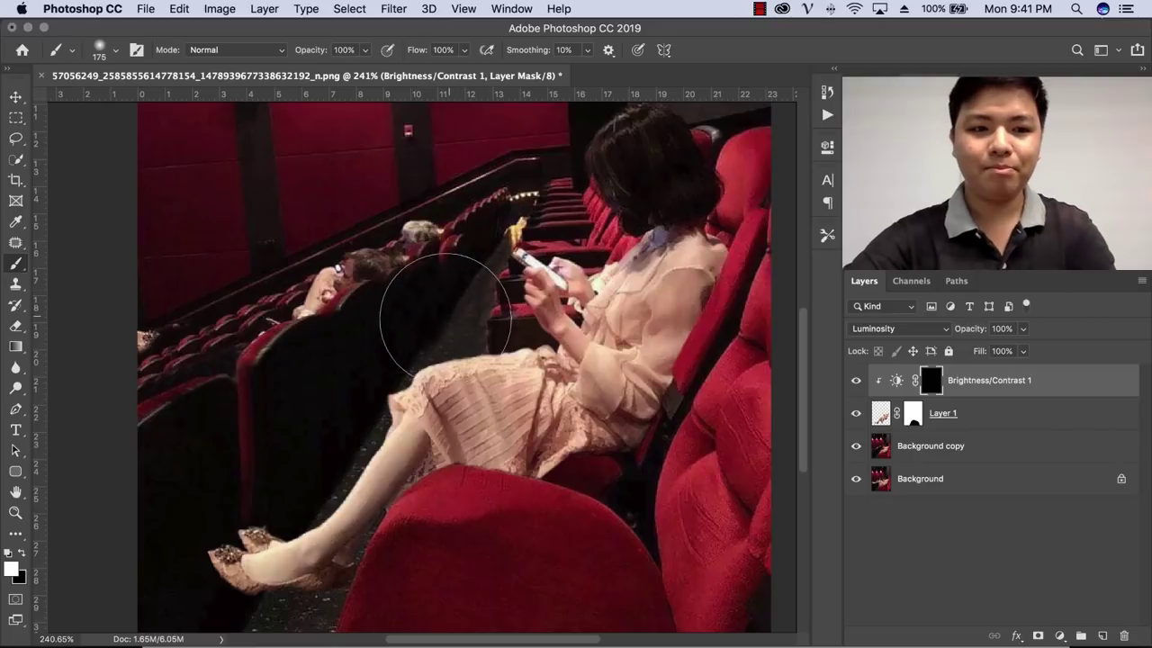
{"action": "right_click", "coordinate": [549, 299]}
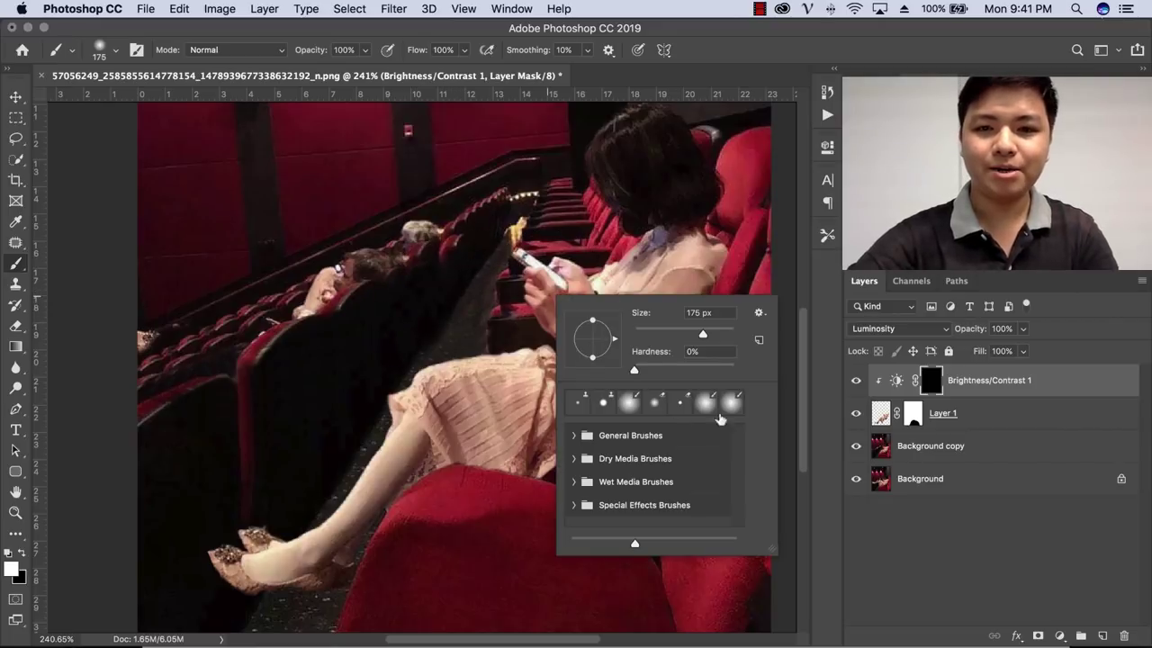
{"action": "left_click", "coordinate": [781, 58]}
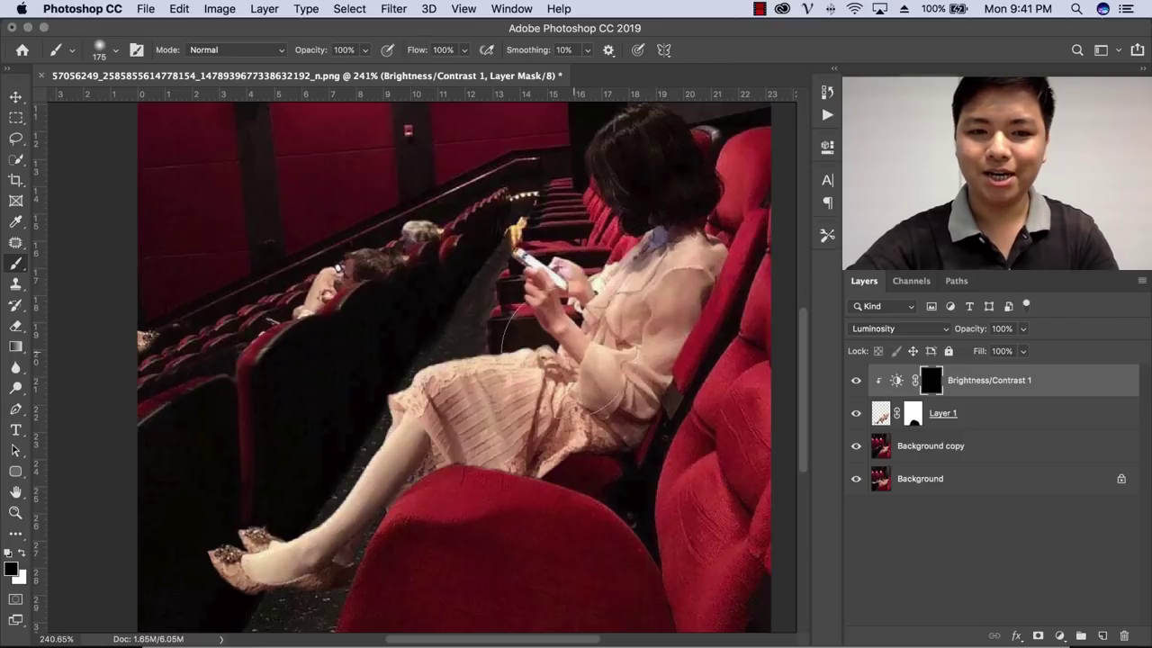
- Paint white on the mask over the shoes, shrink the brush to 125, and zoom on the lower legs
{"action": "left_click", "coordinate": [22, 558]}
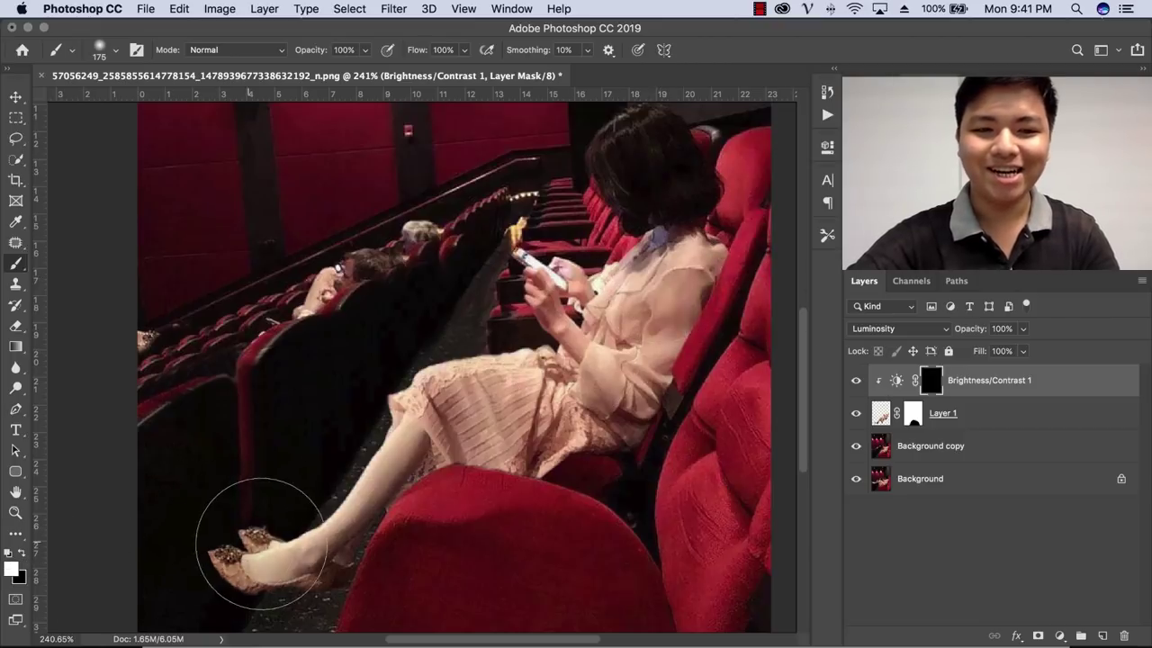
{"action": "mouse_move", "coordinate": [244, 527]}
{"action": "left_mouse_down"}
{"action": "mouse_move", "coordinate": [308, 469]}
{"action": "mouse_move", "coordinate": [511, 507]}
{"action": "left_mouse_up"}
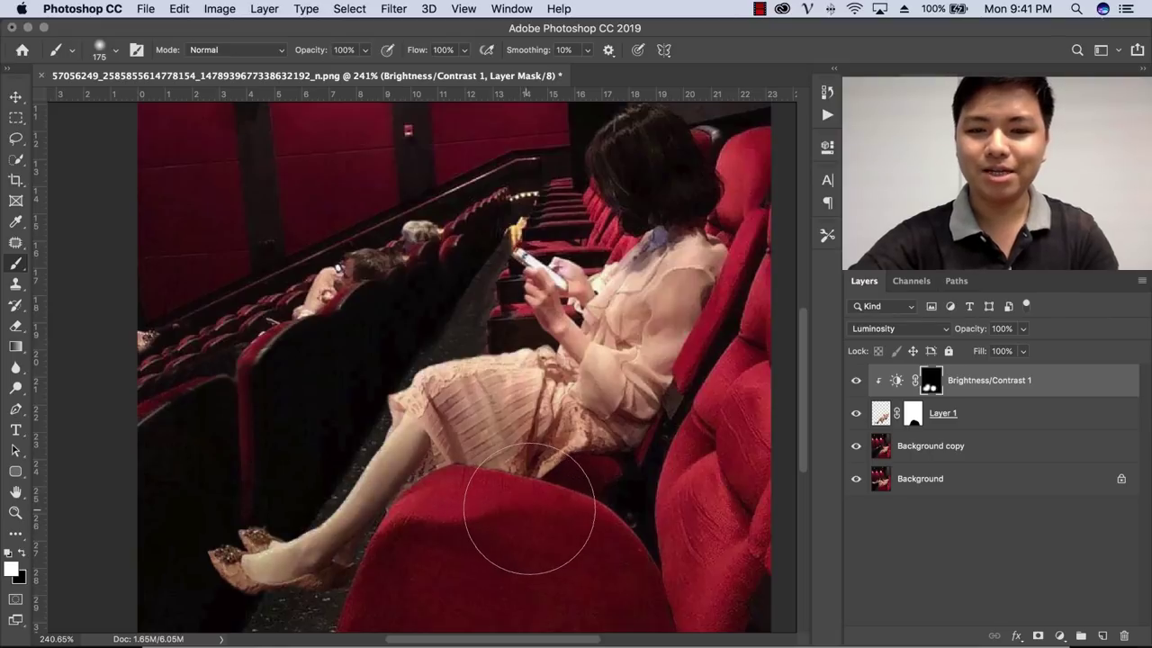
{"action": "key", "text": "bracketleft"}
{"action": "key", "text": "bracketleft"}
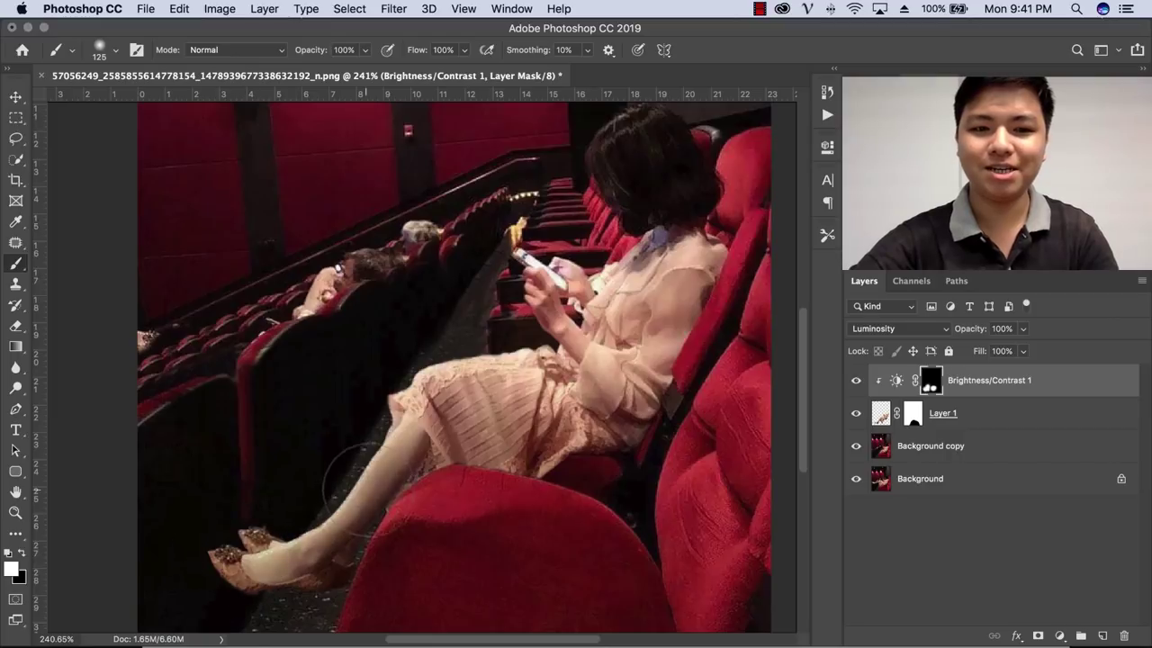
{"action": "key", "text": "z"}
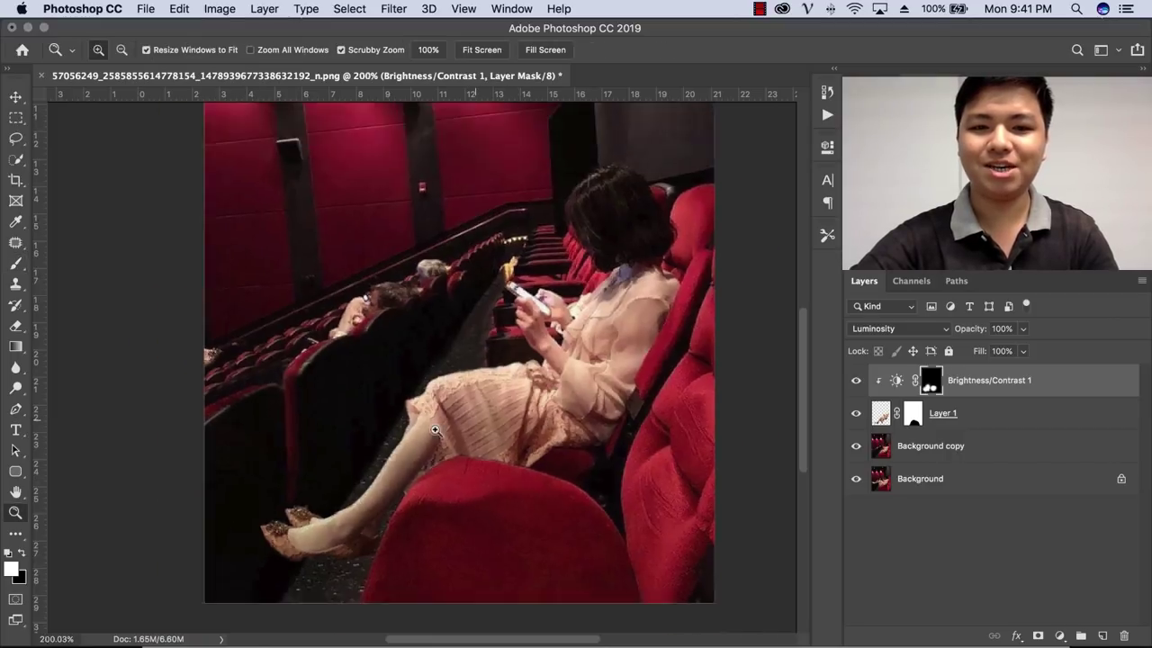
{"action": "mouse_move", "coordinate": [520, 499]}
{"action": "left_mouse_down"}
{"action": "mouse_move", "coordinate": [575, 499]}
{"action": "mouse_move", "coordinate": [567, 384]}
{"action": "left_mouse_up"}
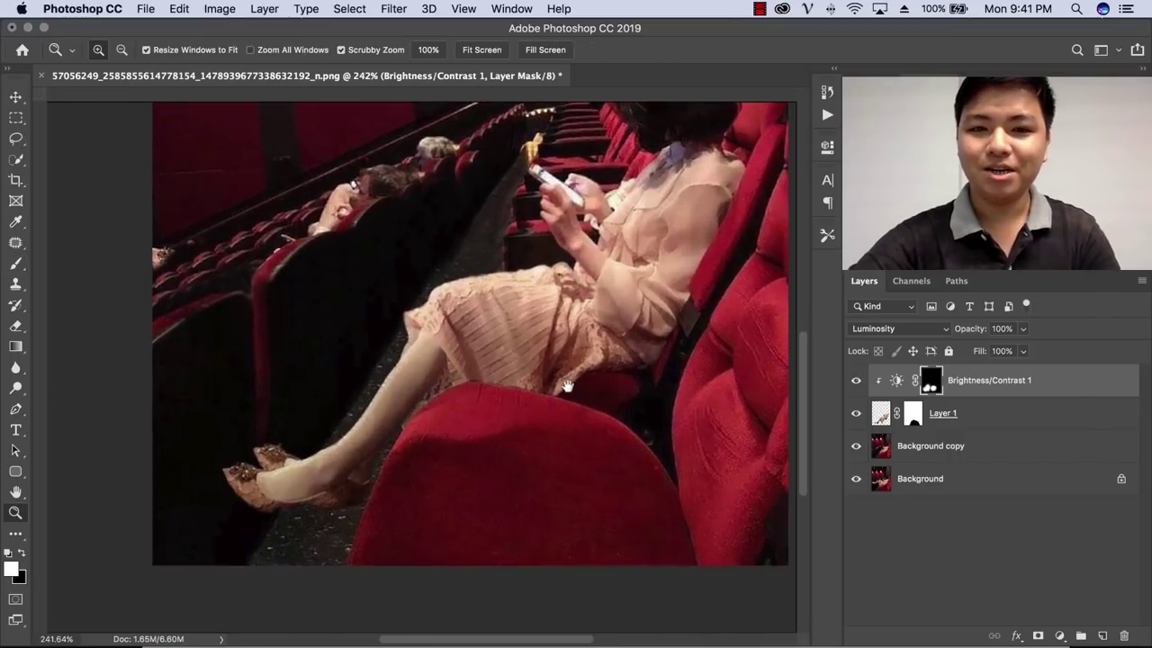
{"action": "key", "text": "super+shift+n"}
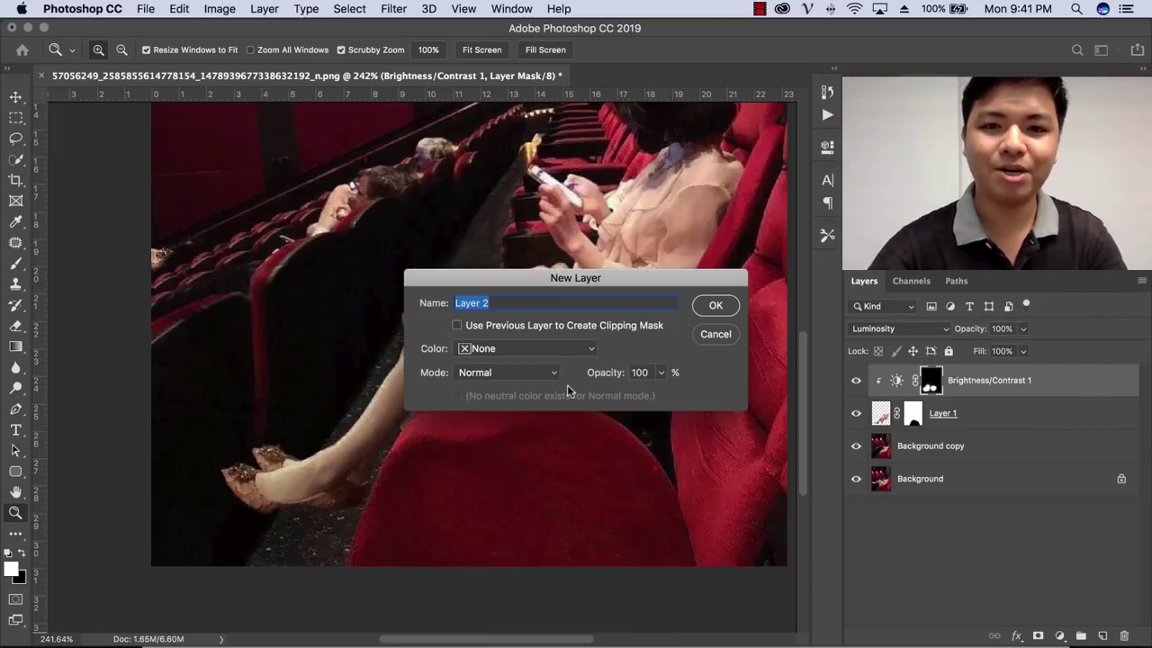
- Cancel the dialog and create Layer 2 via Layer > New > Layer
{"action": "left_click", "coordinate": [702, 336]}
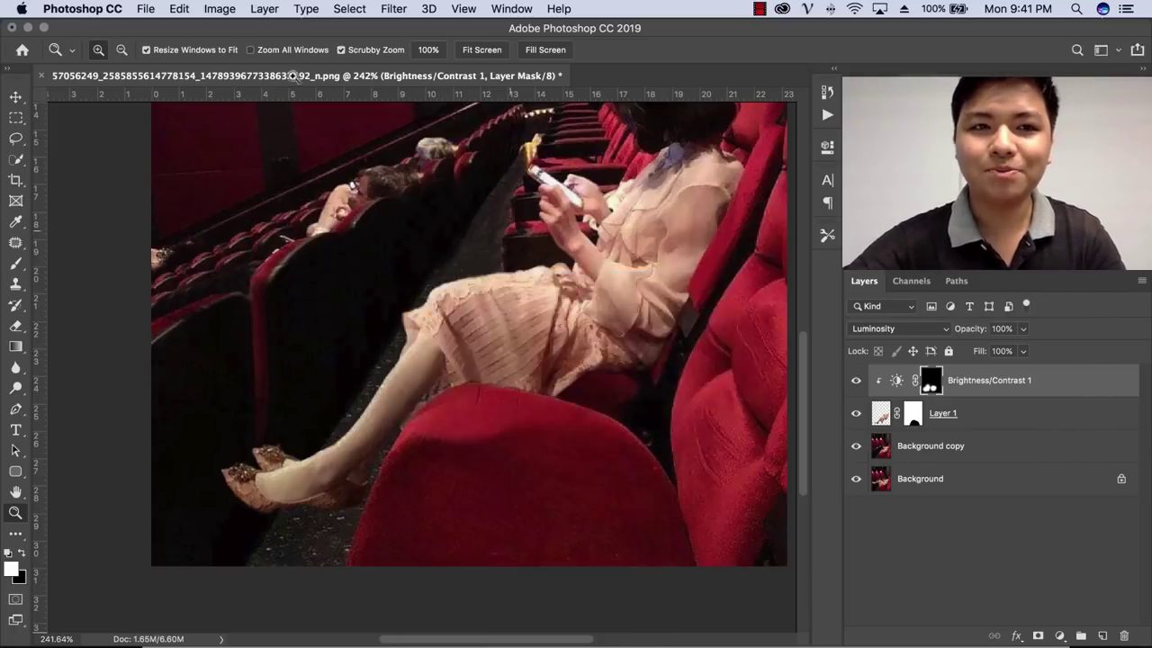
{"action": "left_click", "coordinate": [262, 10]}
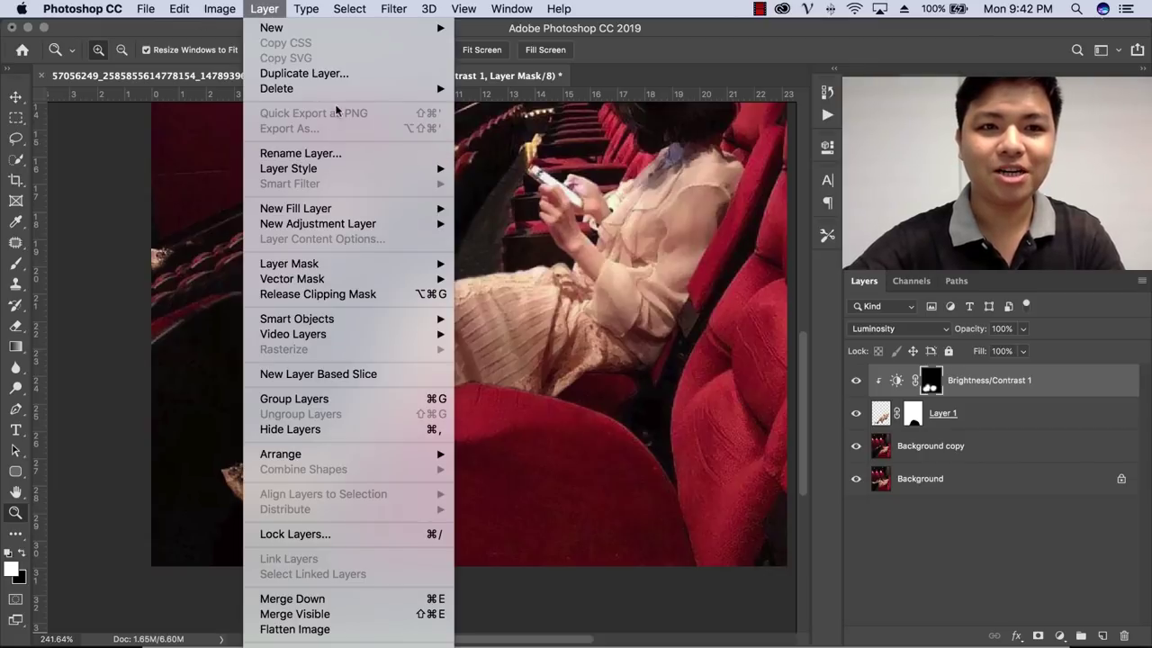
{"action": "left_click", "coordinate": [558, 356]}
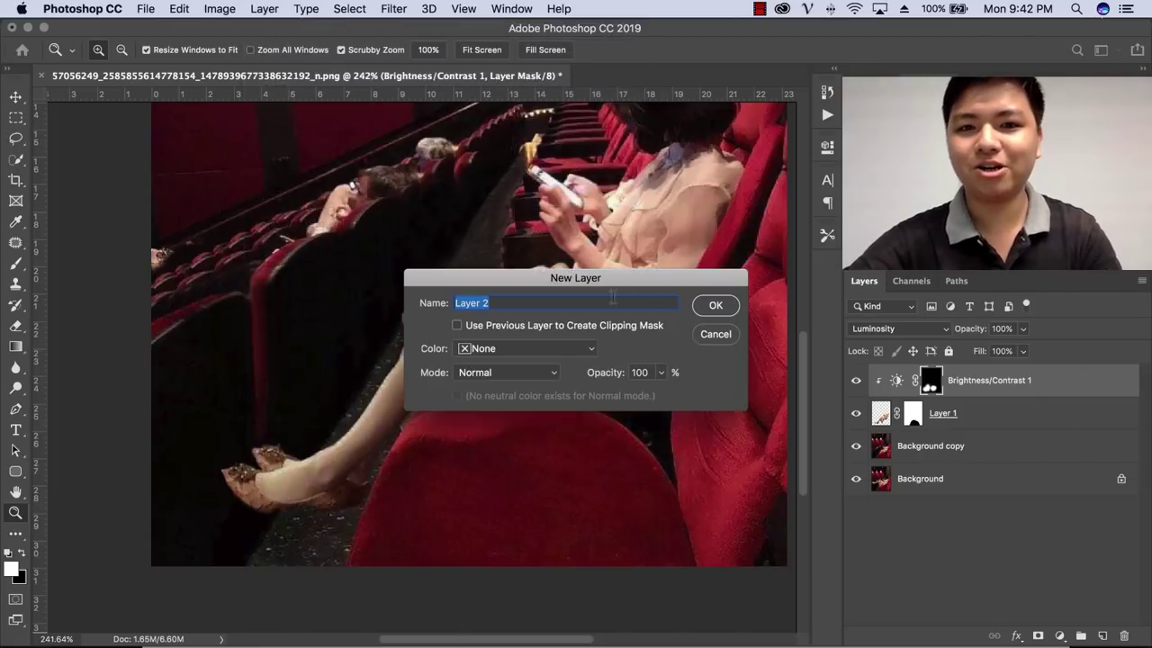
{"action": "left_click", "coordinate": [718, 306]}
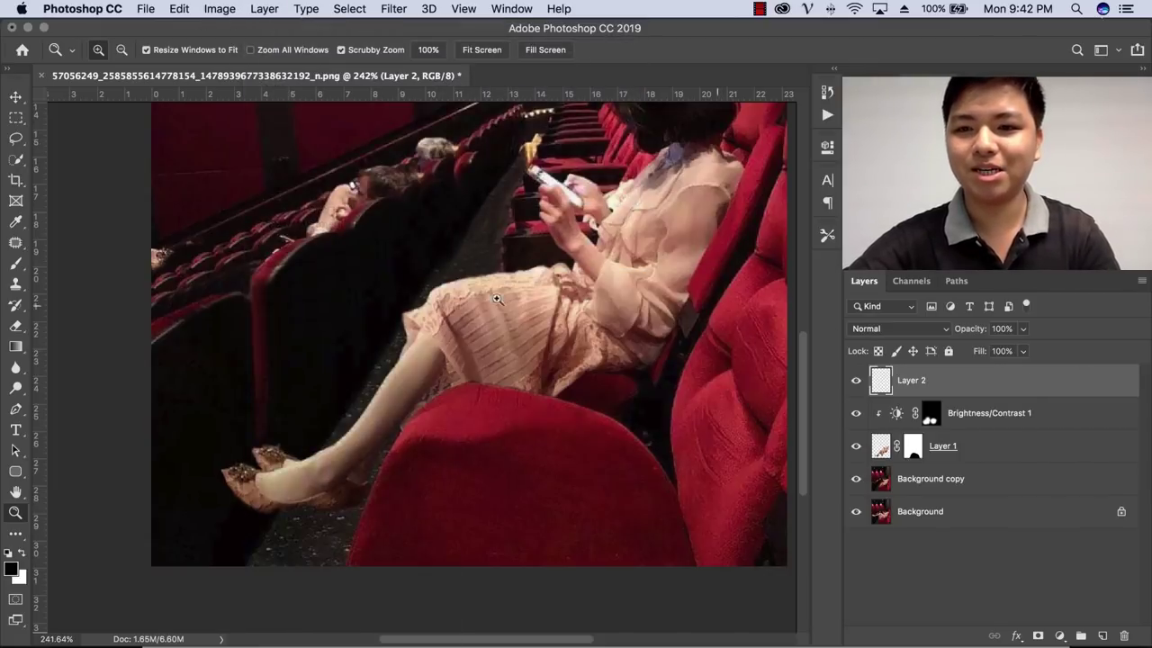
- Brush soft black shadow over the seat, lower leg and shoes, then clip Layer 2 below
{"action": "left_click", "coordinate": [18, 265]}
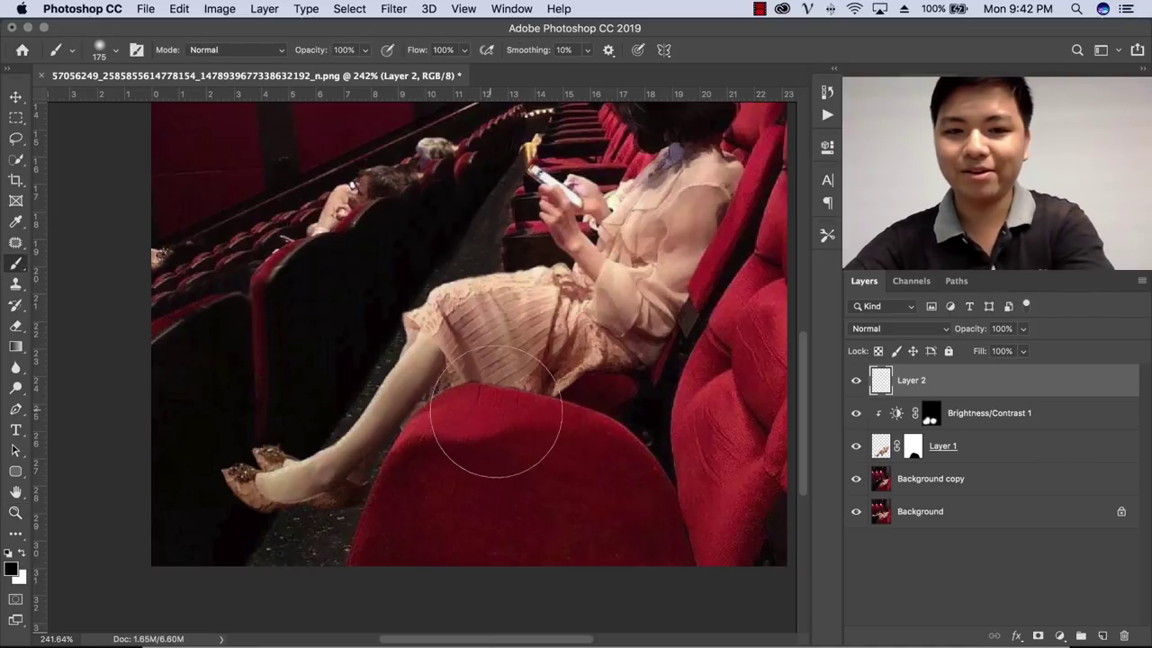
{"action": "left_click", "coordinate": [496, 412]}
{"action": "key", "text": "super+z"}
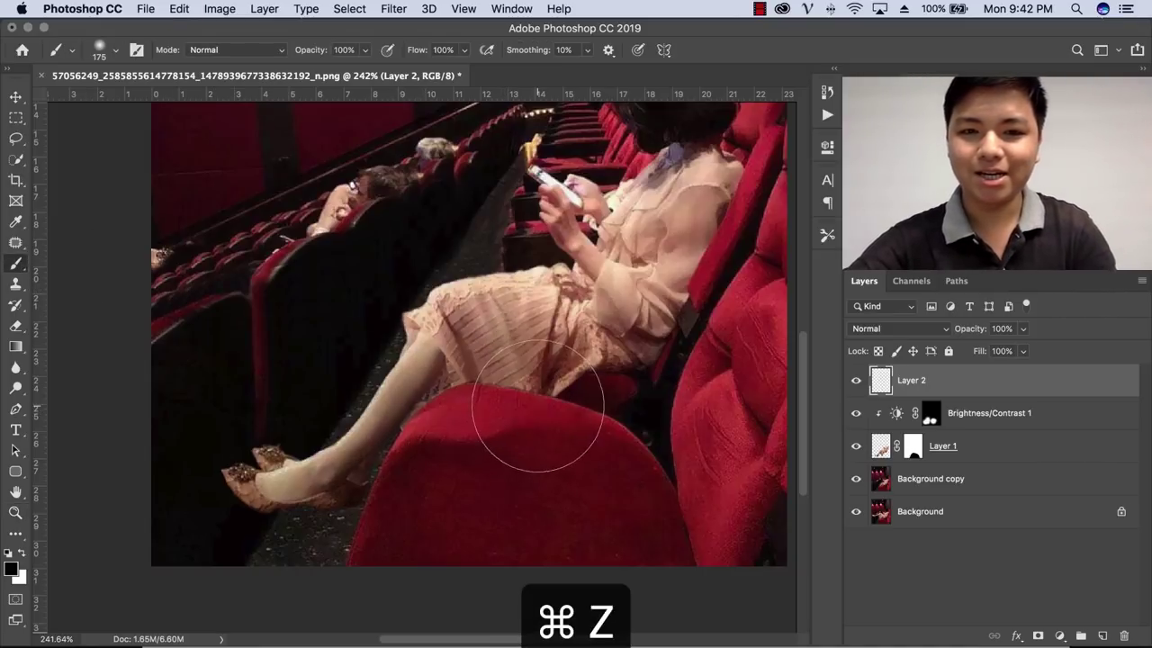
{"action": "left_click", "coordinate": [533, 402]}
{"action": "key", "text": "super+z"}
{"action": "left_click", "coordinate": [462, 445]}
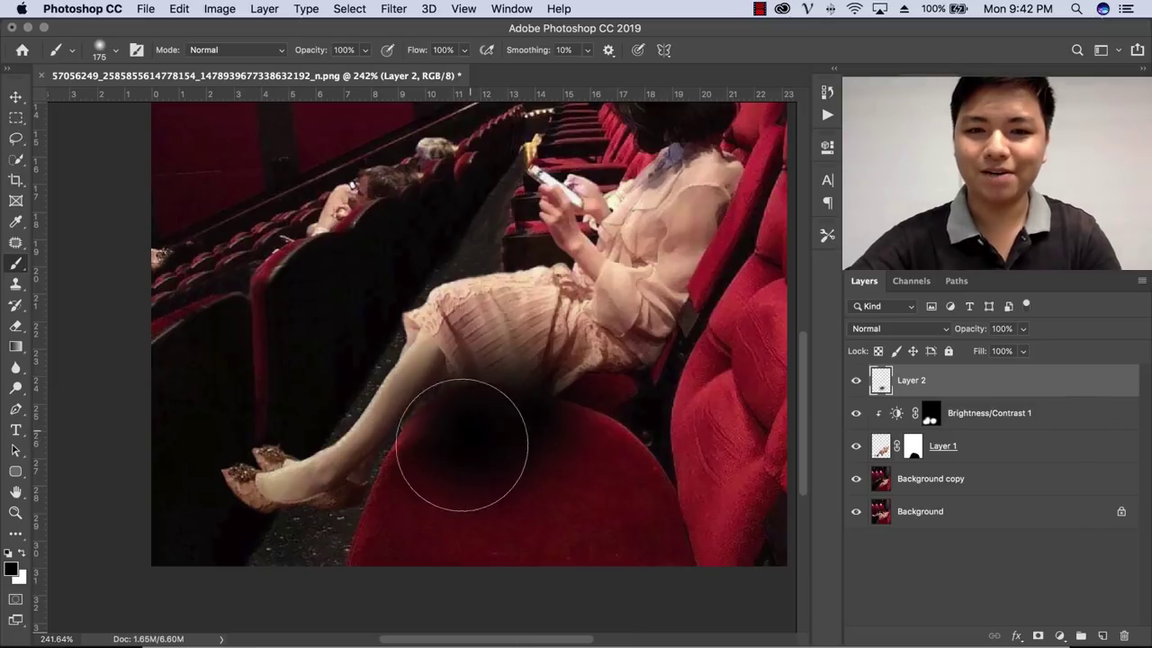
{"action": "left_click", "coordinate": [556, 432]}
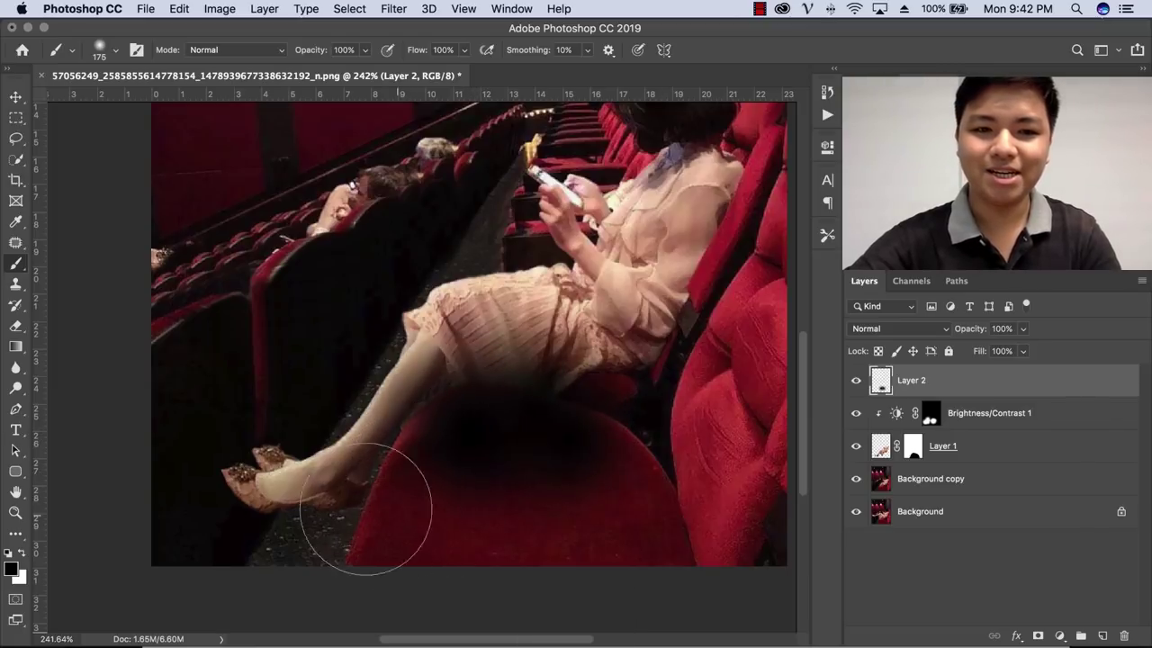
{"action": "mouse_move", "coordinate": [244, 449]}
{"action": "left_mouse_down"}
{"action": "mouse_move", "coordinate": [258, 411]}
{"action": "mouse_move", "coordinate": [306, 386]}
{"action": "mouse_move", "coordinate": [283, 372]}
{"action": "mouse_move", "coordinate": [236, 509]}
{"action": "mouse_move", "coordinate": [321, 579]}
{"action": "mouse_move", "coordinate": [281, 568]}
{"action": "mouse_move", "coordinate": [341, 566]}
{"action": "left_mouse_up"}
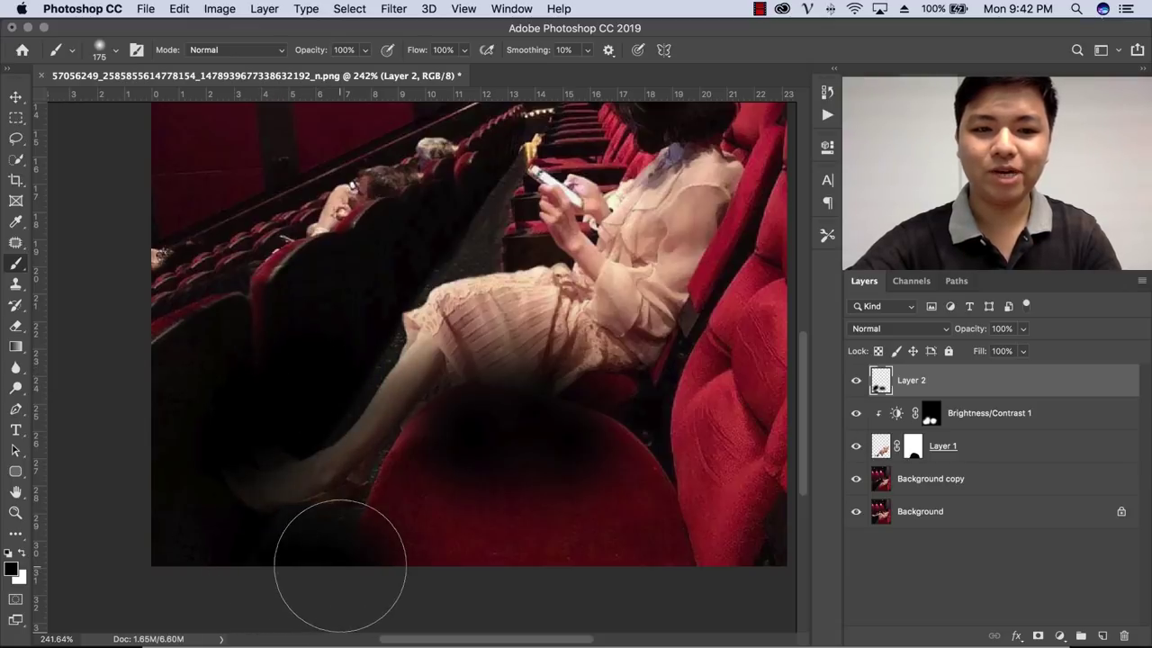
{"action": "left_click", "coordinate": [984, 392], "text": "alt"}
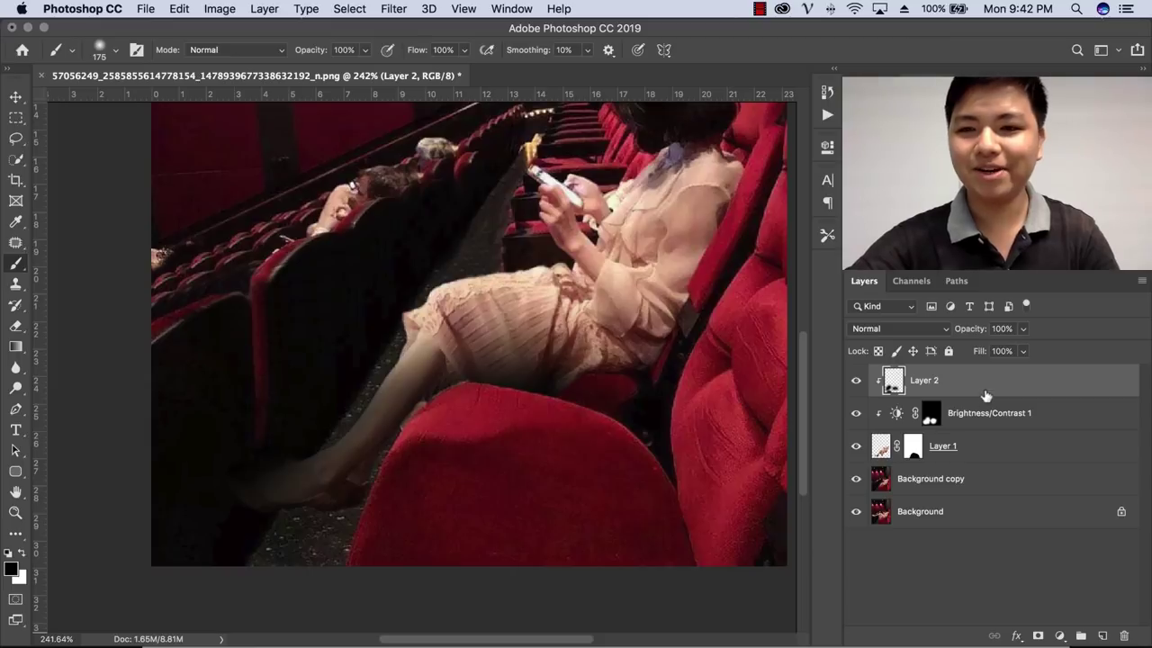
- Release Layer 2's clipping mask, then clip it to the layer below again
{"action": "right_click", "coordinate": [985, 389]}
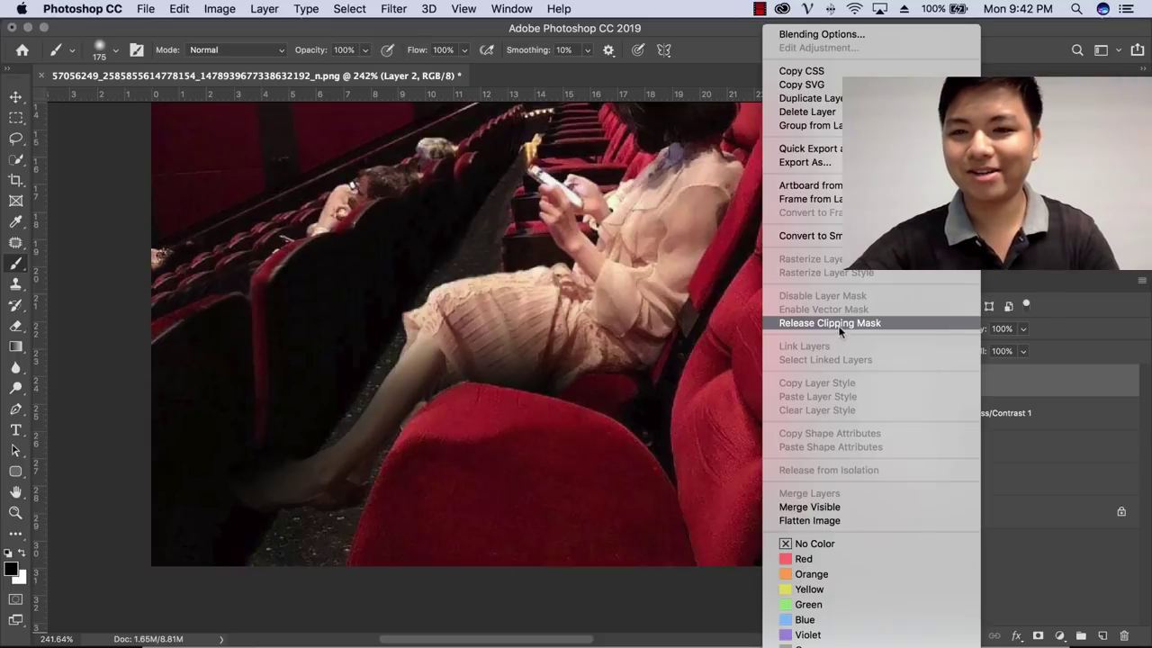
{"action": "left_click", "coordinate": [842, 323]}
{"action": "right_click", "coordinate": [987, 385]}
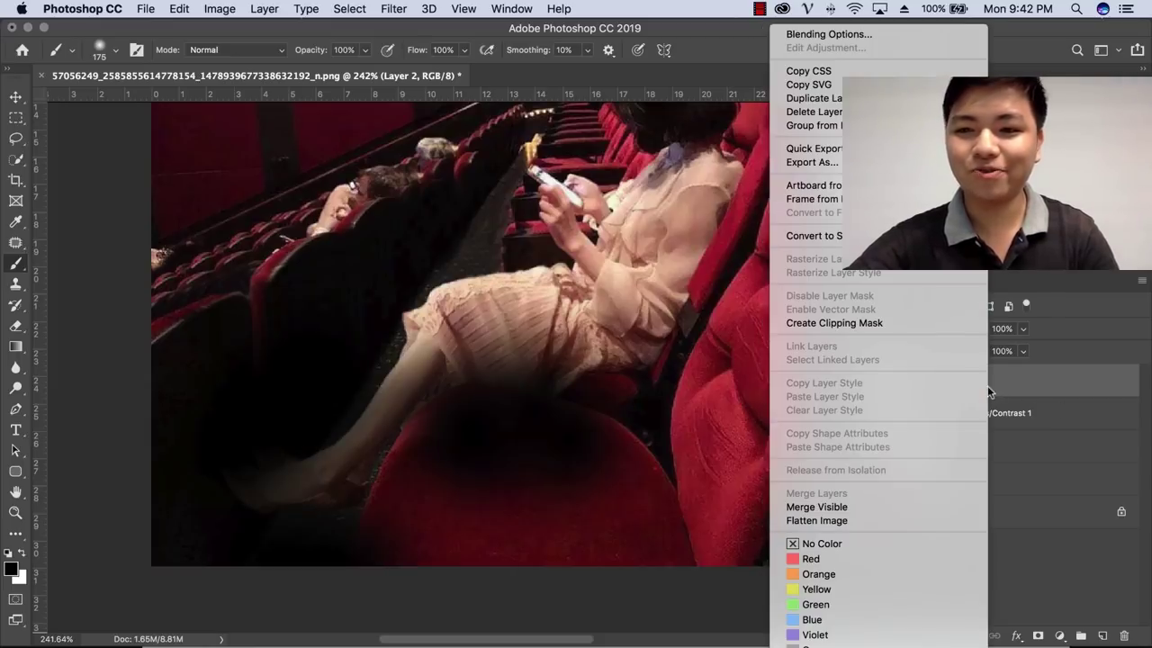
{"action": "left_click", "coordinate": [879, 324]}
- Lower Layer 2 to about 10% opacity, try Color Dodge, then use Multiply with 9% fill
{"action": "left_click_drag", "start_coordinate": [975, 332], "coordinate": [902, 337]}
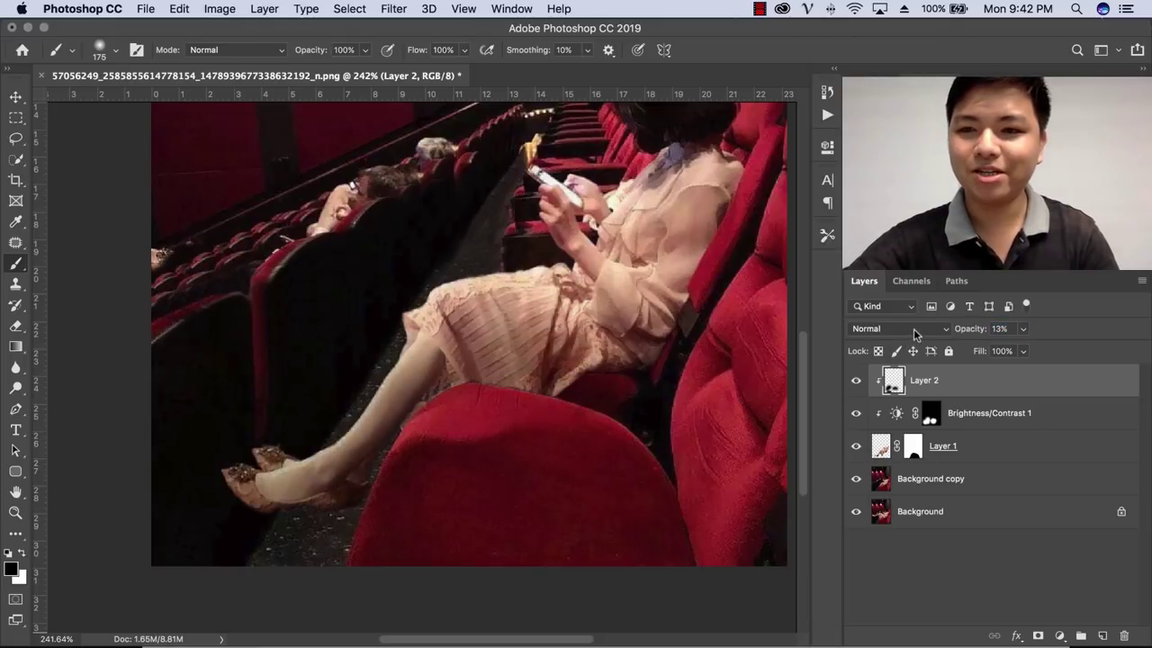
{"action": "left_click", "coordinate": [913, 329]}
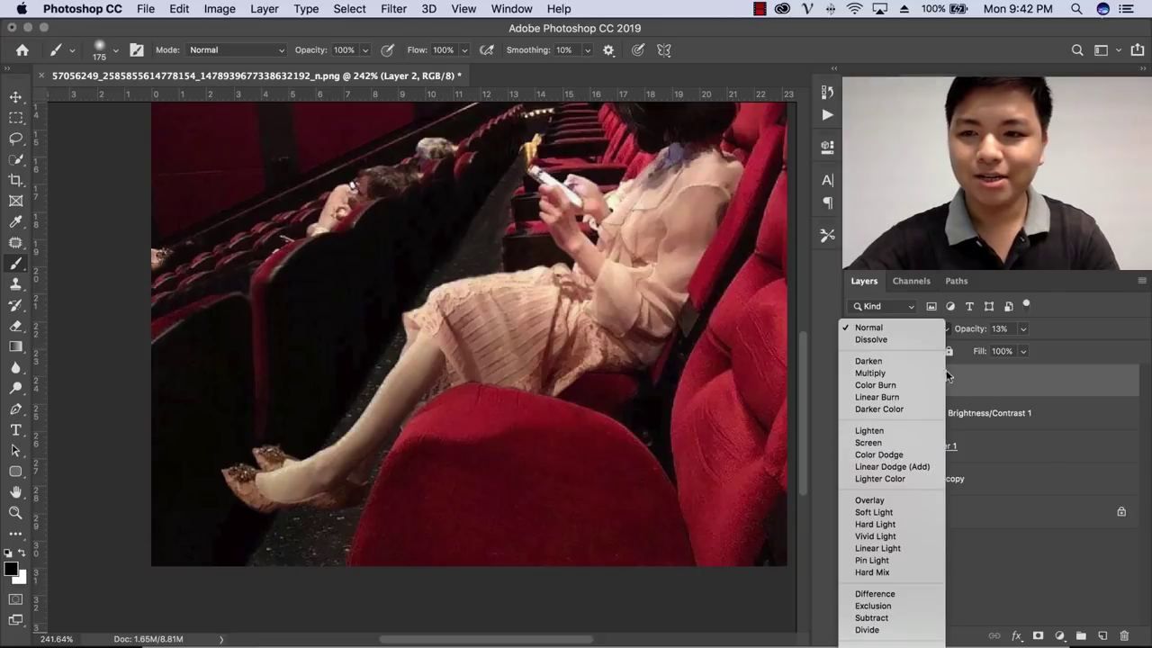
{"action": "left_click", "coordinate": [891, 456]}
{"action": "left_click", "coordinate": [931, 330]}
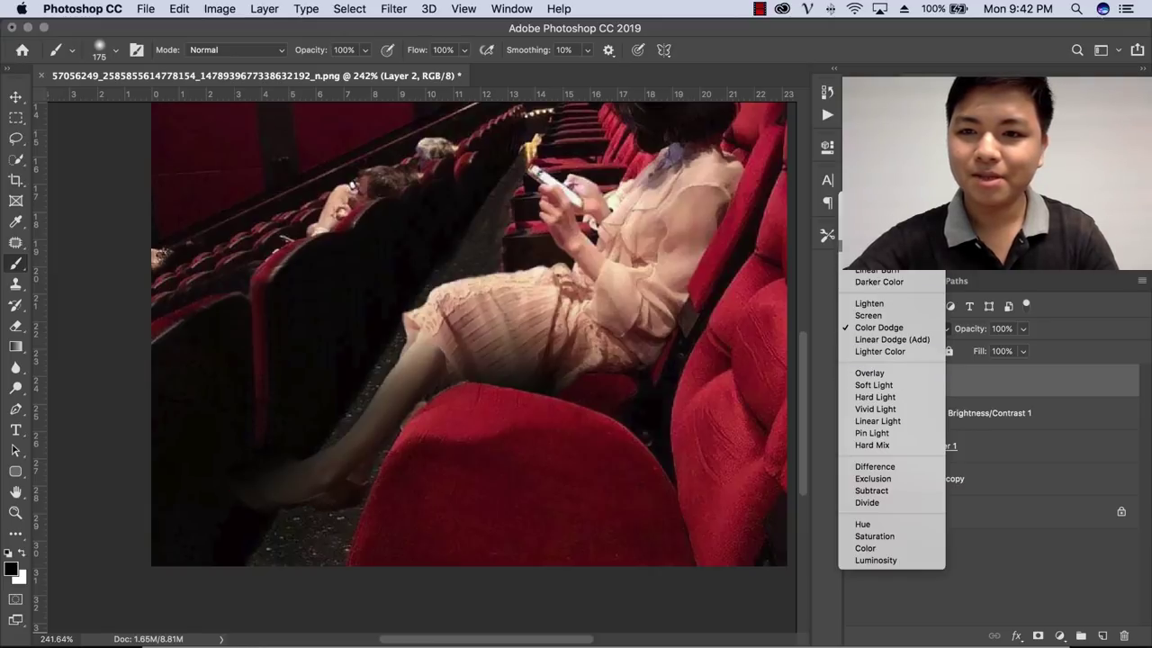
{"action": "left_click", "coordinate": [877, 281]}
{"action": "left_click_drag", "start_coordinate": [980, 351], "coordinate": [911, 357]}
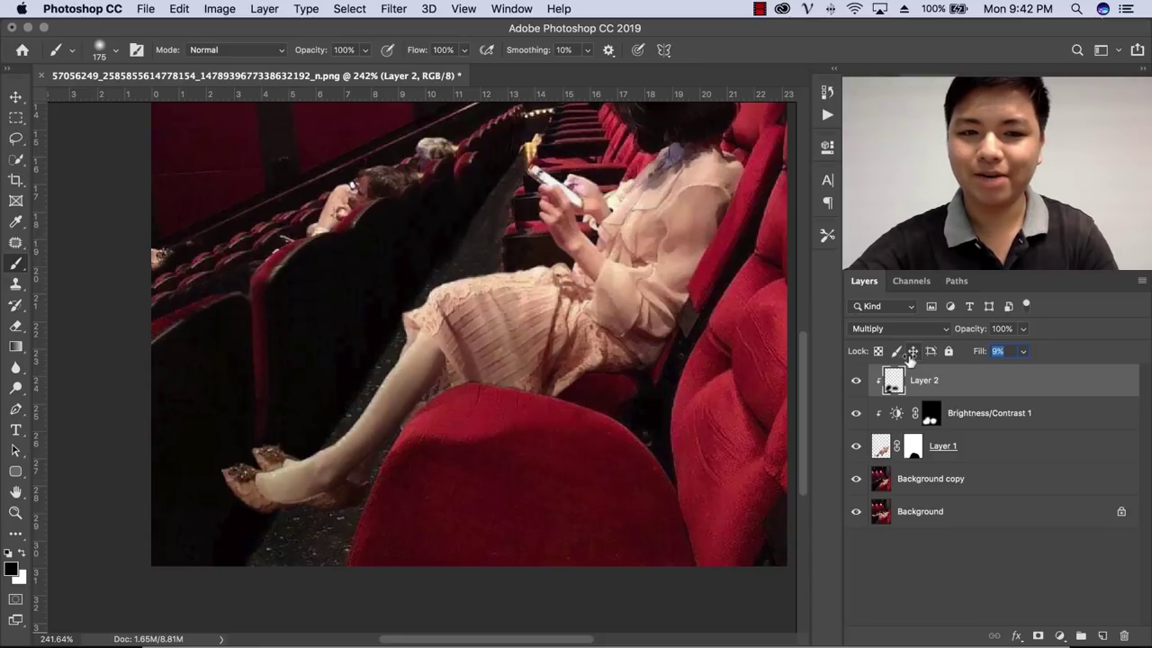
- Zoom in on the lowered leg and shoes, and create a new empty Layer 3
{"action": "key", "text": "z"}
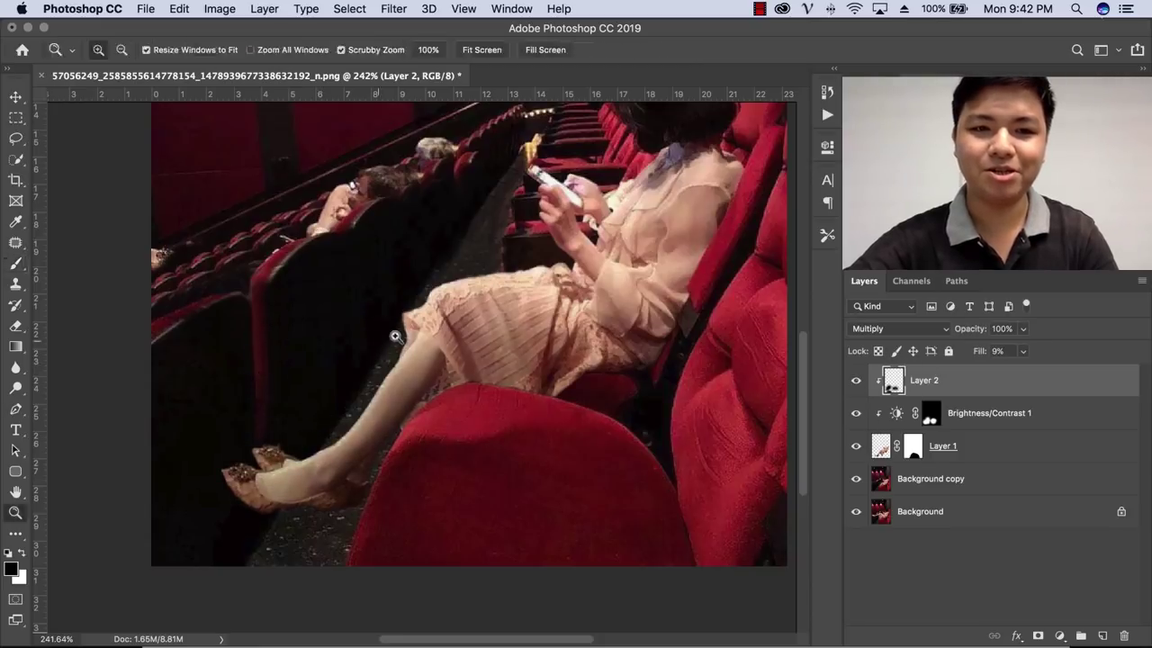
{"action": "mouse_move", "coordinate": [398, 336]}
{"action": "left_mouse_down"}
{"action": "mouse_move", "coordinate": [316, 351]}
{"action": "mouse_move", "coordinate": [536, 392]}
{"action": "left_mouse_up"}
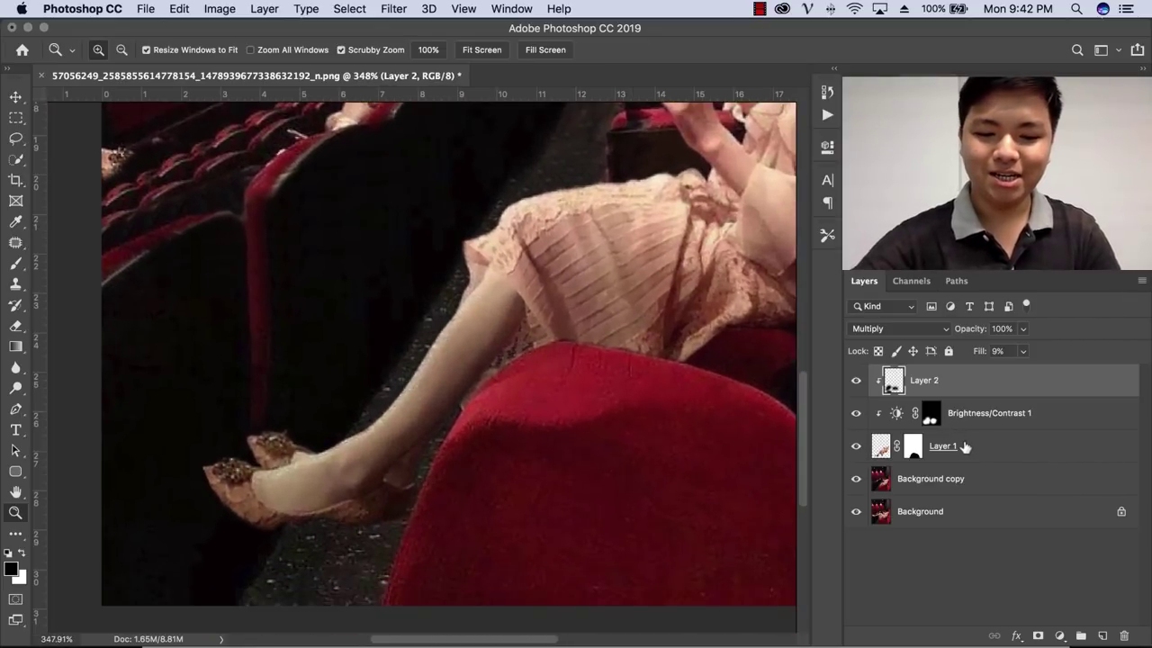
{"action": "key", "text": "super+shift+n"}
{"action": "key", "text": "Return"}
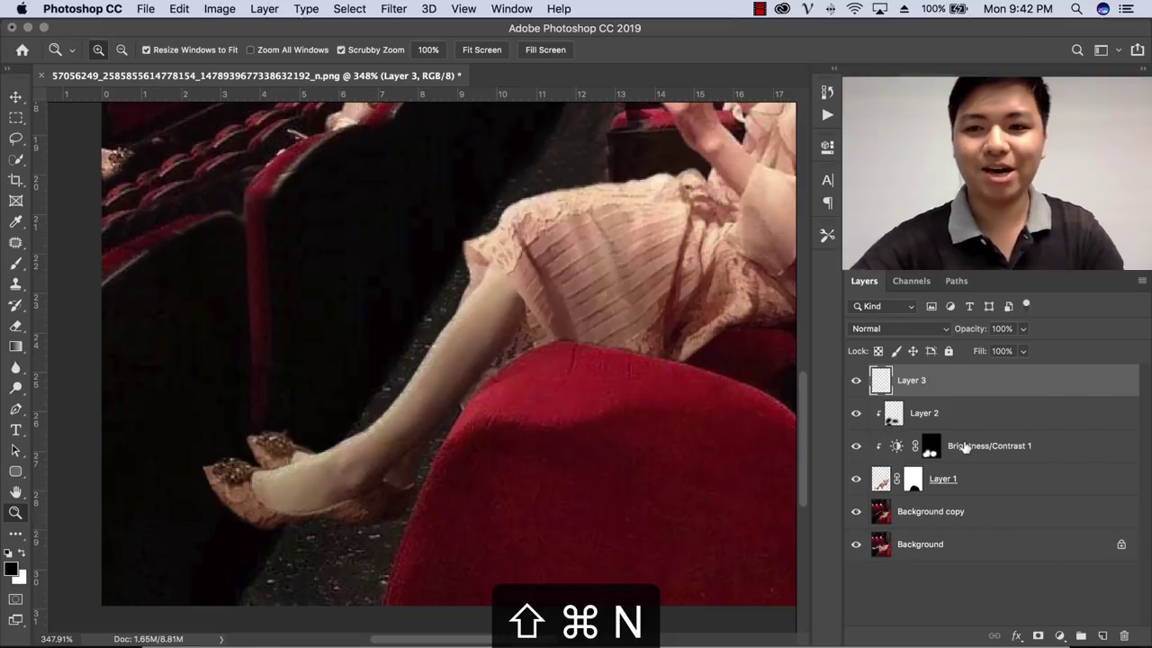
- Move Layer 3 beneath Layer 1 and set the brush size to 90
{"action": "key", "text": "b"}
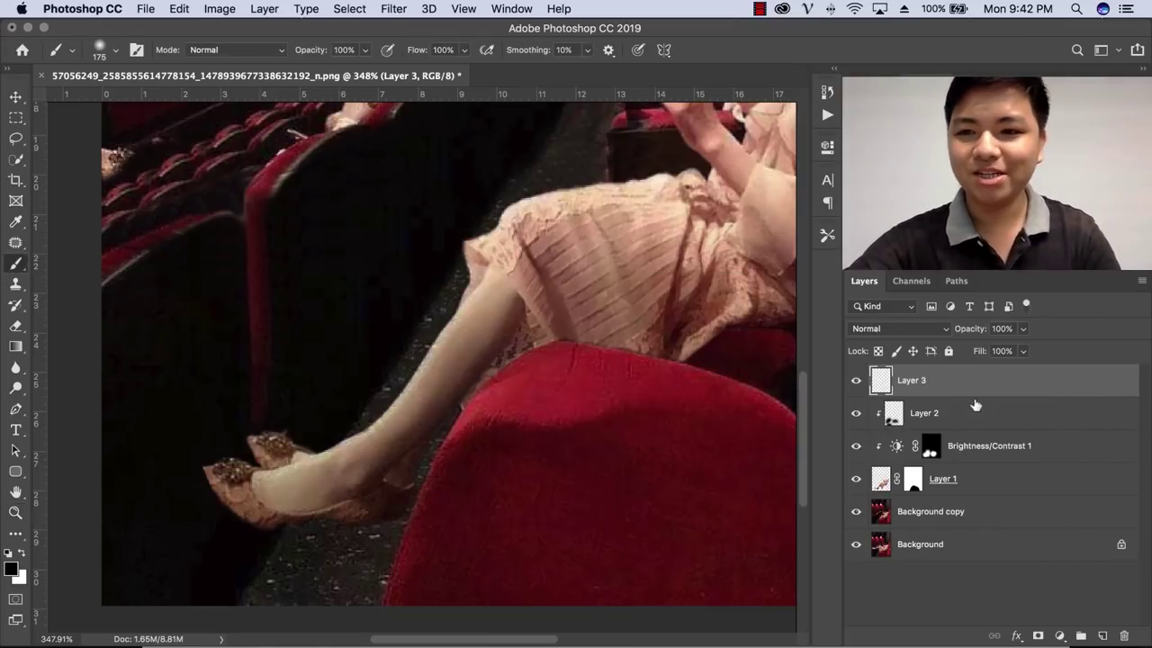
{"action": "left_click_drag", "start_coordinate": [975, 406], "coordinate": [1007, 501]}
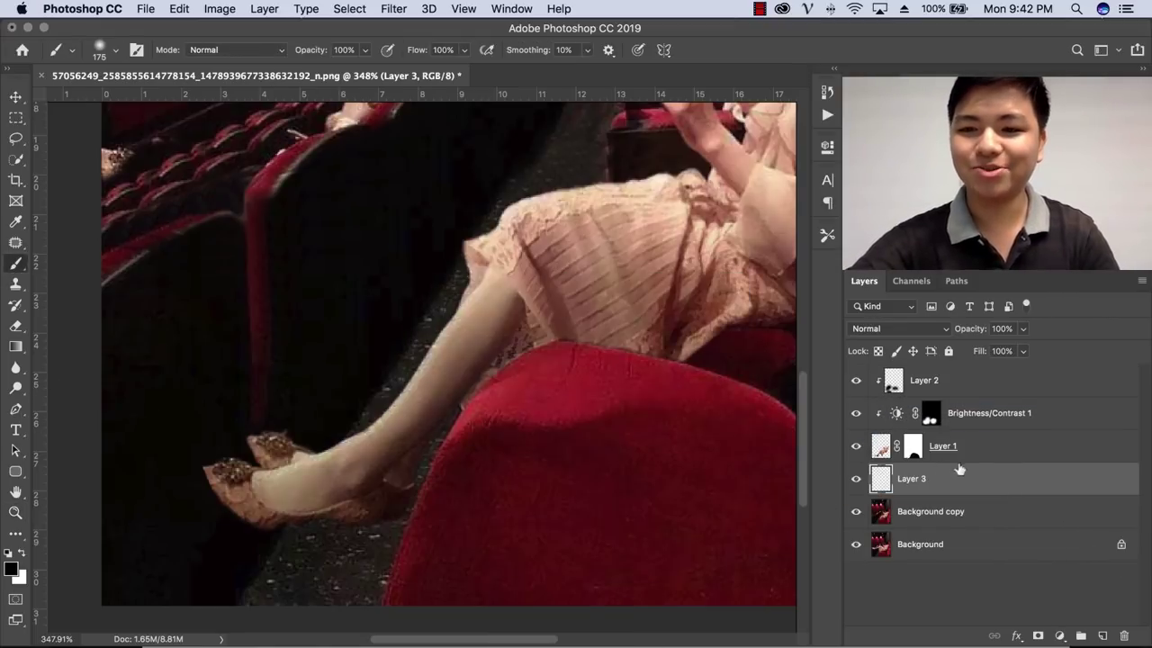
{"action": "key", "text": "bracketleft"}
{"action": "key", "text": "bracketleft"}
{"action": "key", "text": "bracketleft"}
{"action": "key", "text": "bracketleft"}
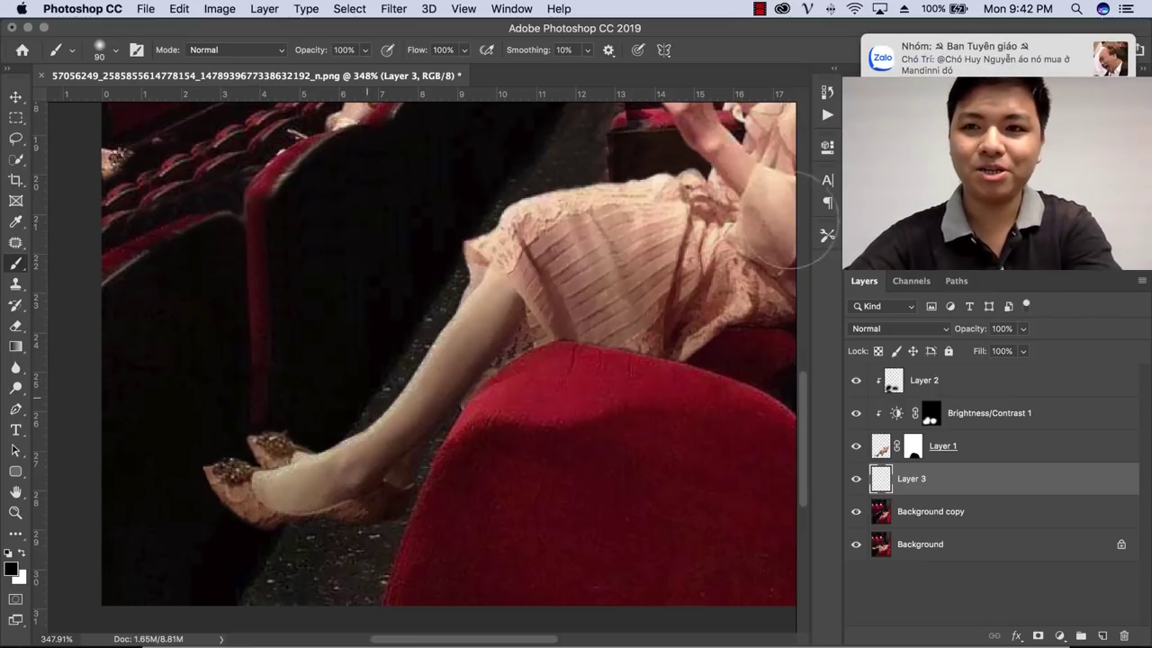
{"action": "left_click", "coordinate": [1091, 57]}
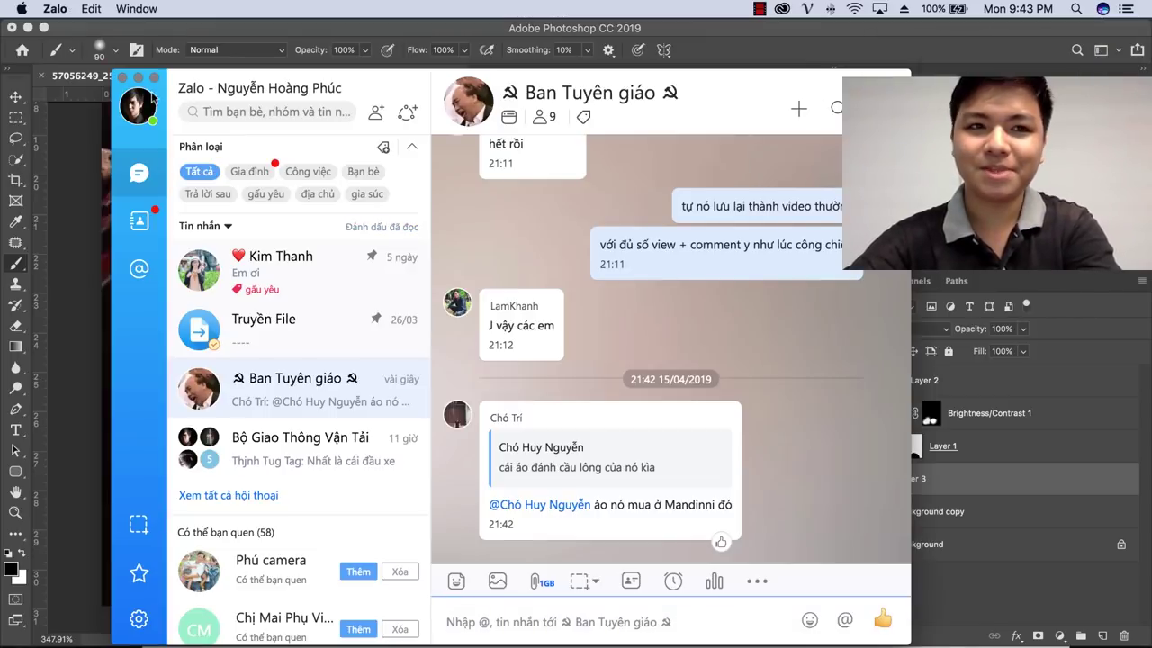
{"action": "left_click", "coordinate": [123, 78]}
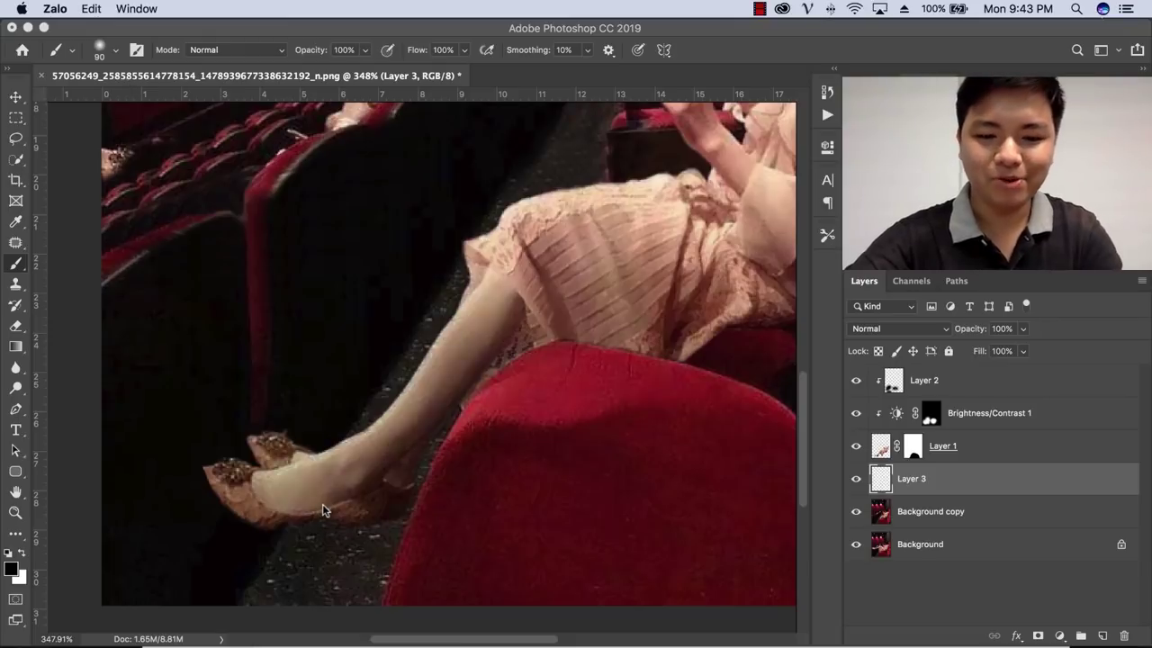
- Load Layer 1's mask as a selection and switch to the Eraser at size 70
{"action": "left_click", "coordinate": [326, 511]}
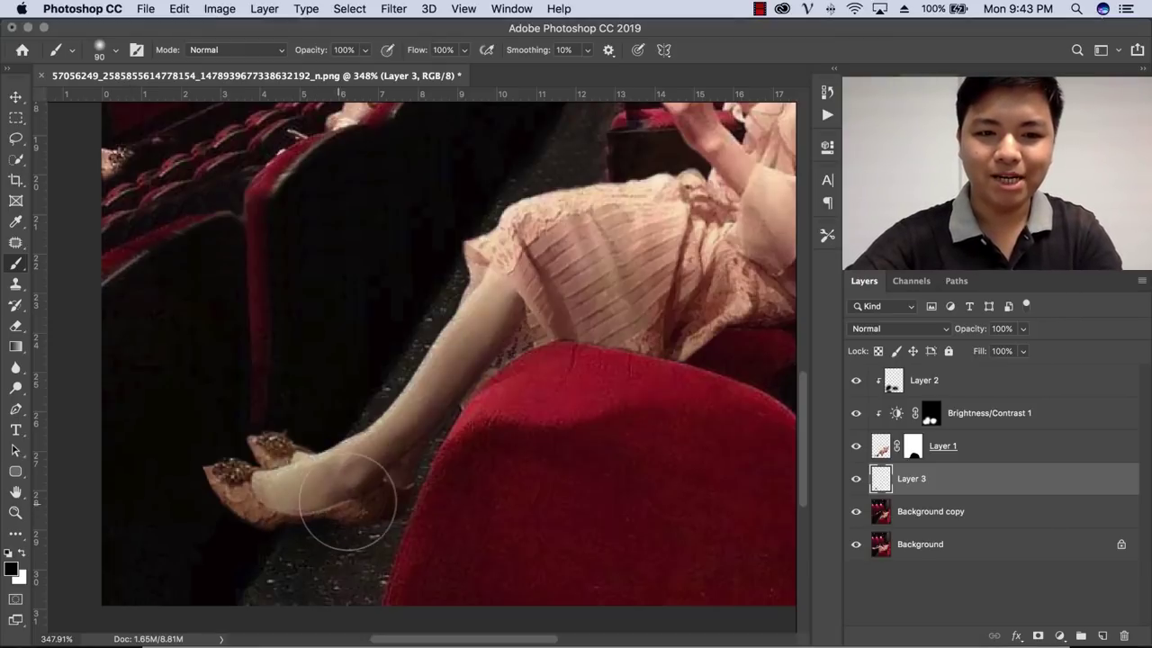
{"action": "left_click", "coordinate": [398, 475]}
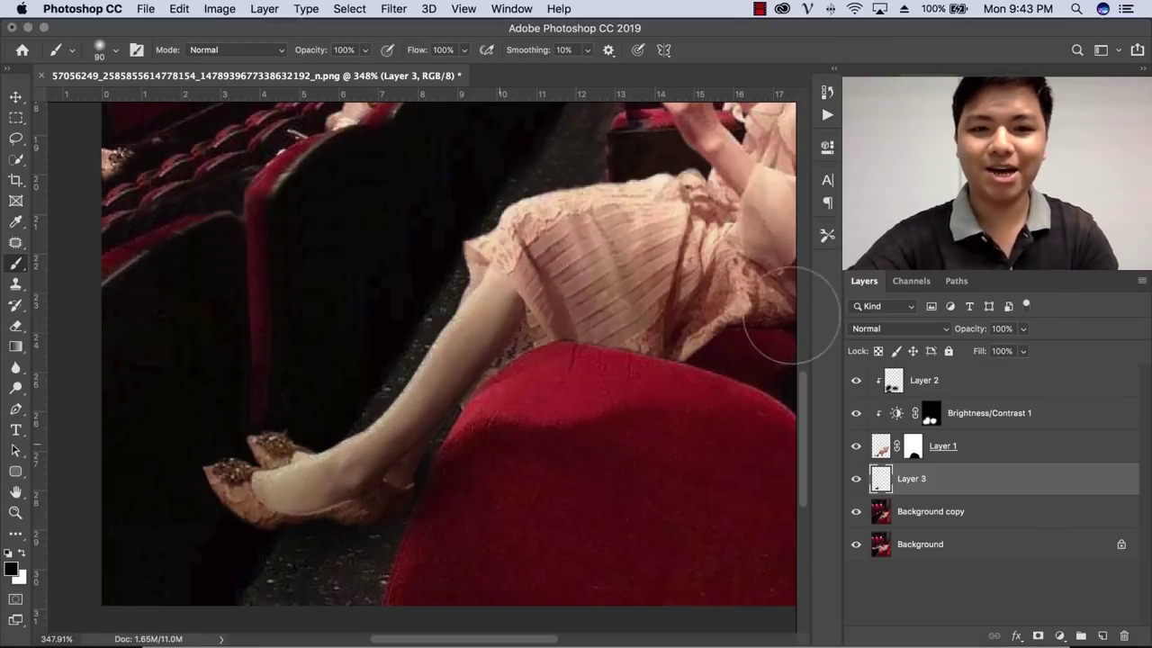
{"action": "key", "text": "super+z"}
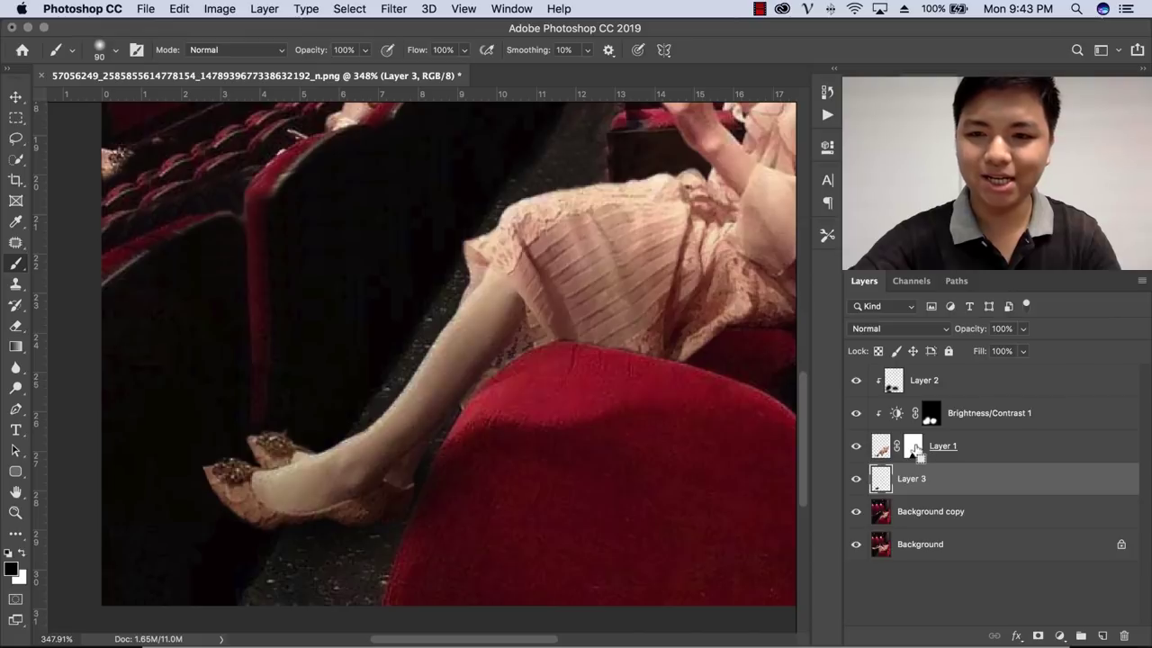
{"action": "left_click", "coordinate": [913, 450], "text": "super"}
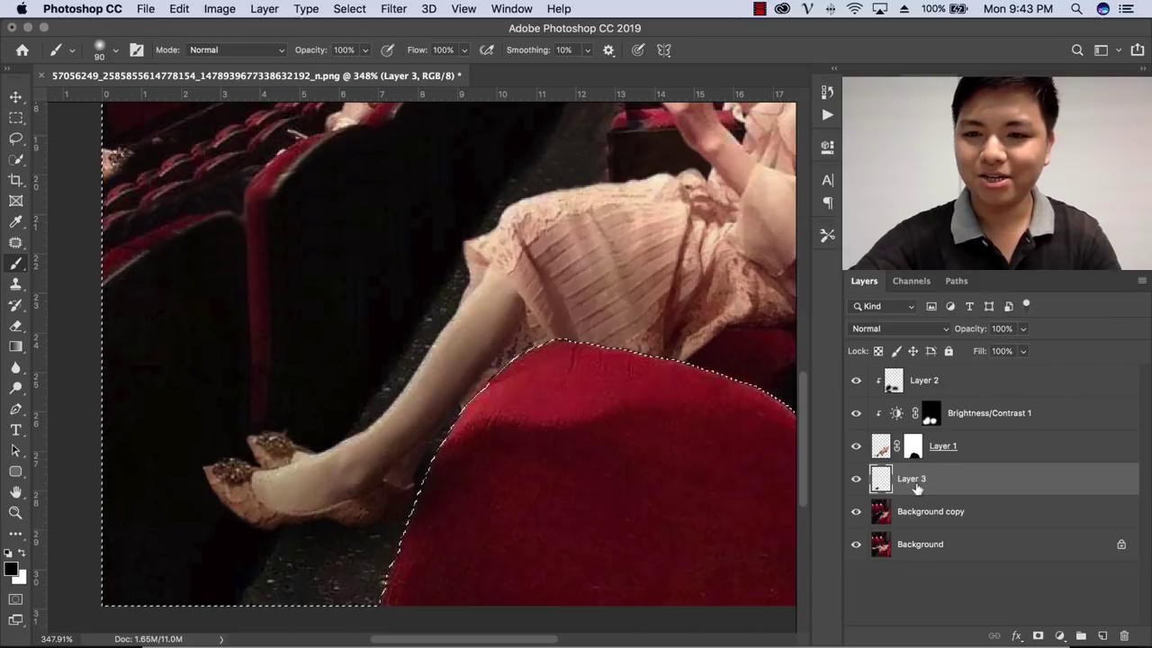
{"action": "left_click", "coordinate": [15, 284]}
{"action": "left_click", "coordinate": [16, 326]}
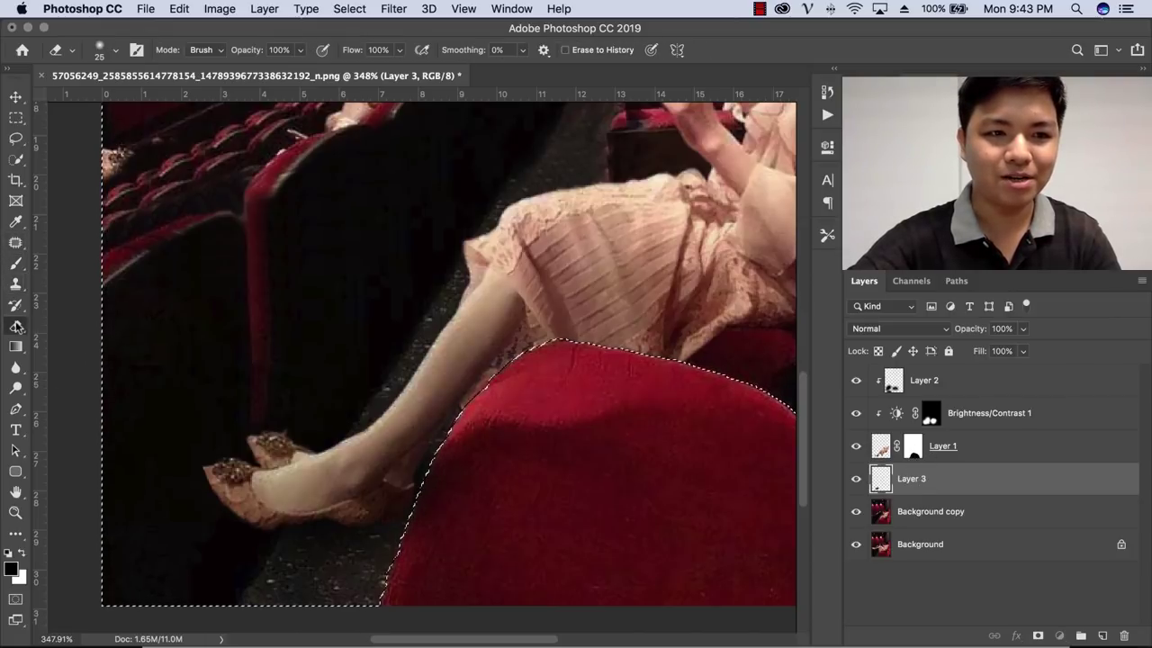
{"action": "key", "text": "bracketright"}
{"action": "key", "text": "bracketright"}
{"action": "key", "text": "bracketright"}
{"action": "key", "text": "bracketright"}
{"action": "key", "text": "bracketright"}
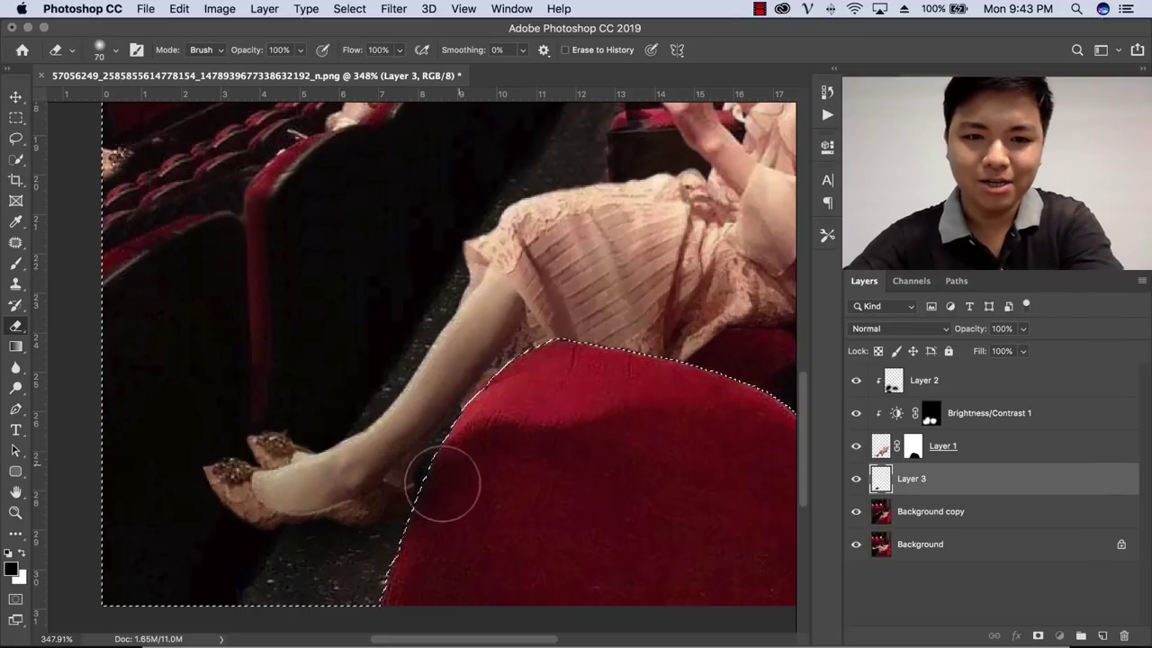
- Erase the dark fringe along the seat's left edge inside the inverted selection, then zoom out
{"action": "mouse_move", "coordinate": [443, 484]}
{"action": "left_mouse_down"}
{"action": "mouse_move", "coordinate": [398, 540]}
{"action": "mouse_move", "coordinate": [475, 475]}
{"action": "left_mouse_up"}
{"action": "key", "text": "super+z"}
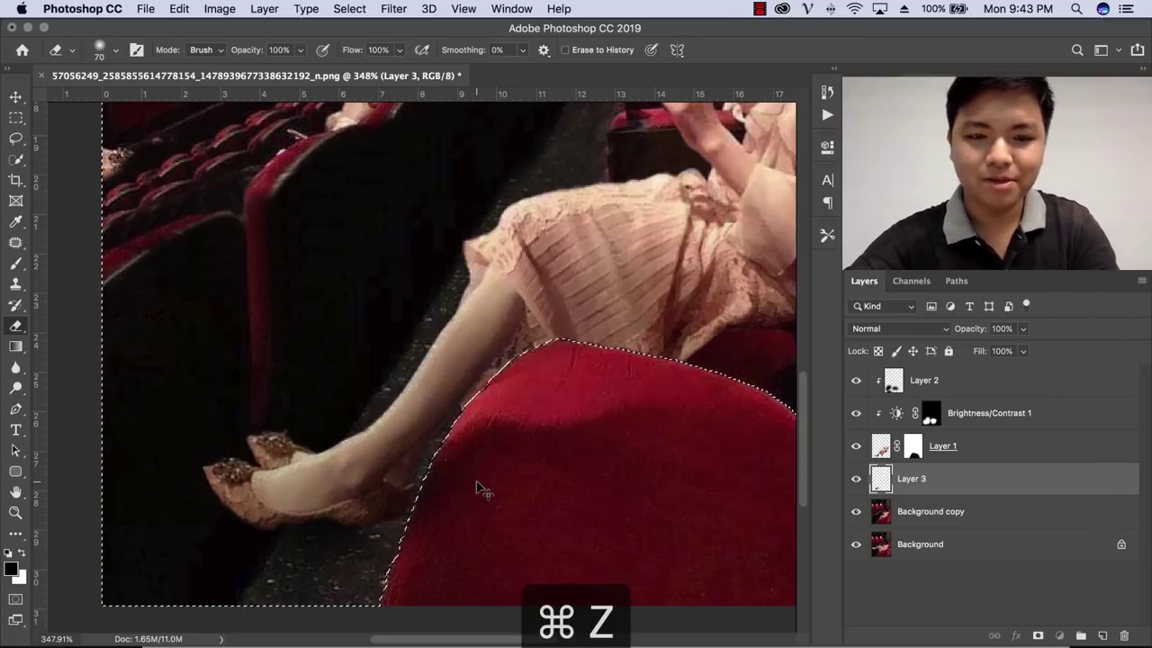
{"action": "key", "text": "shift+super+i"}
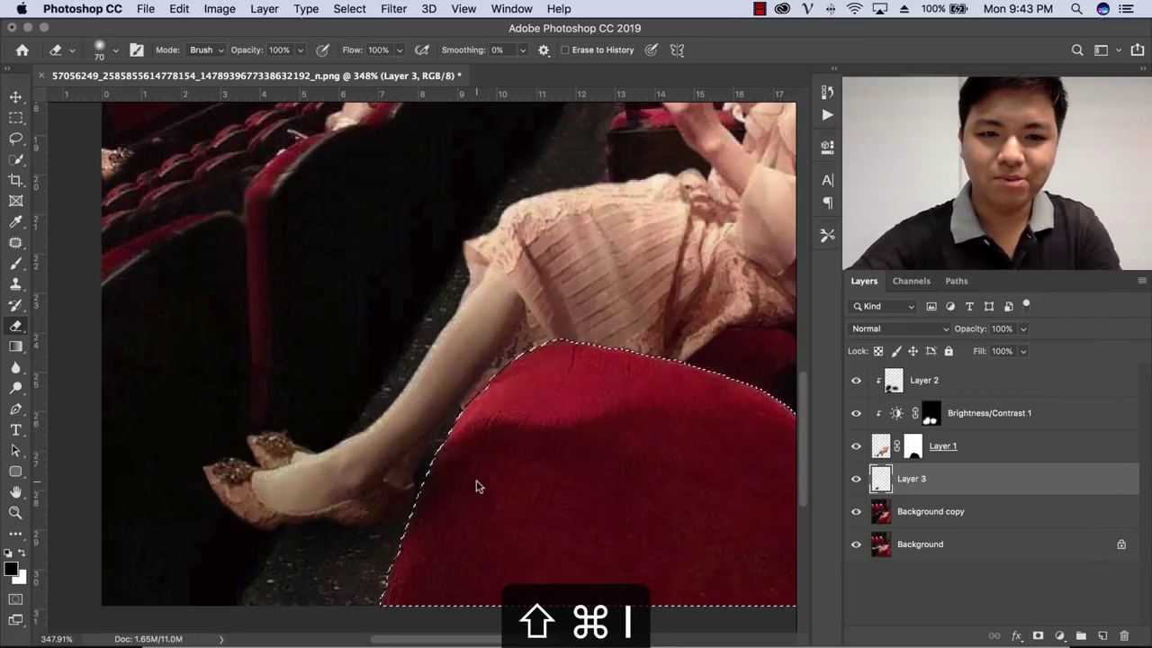
{"action": "mouse_move", "coordinate": [471, 483]}
{"action": "left_mouse_down"}
{"action": "mouse_move", "coordinate": [442, 483]}
{"action": "mouse_move", "coordinate": [432, 539]}
{"action": "left_mouse_up"}
{"action": "key", "text": "super+d"}
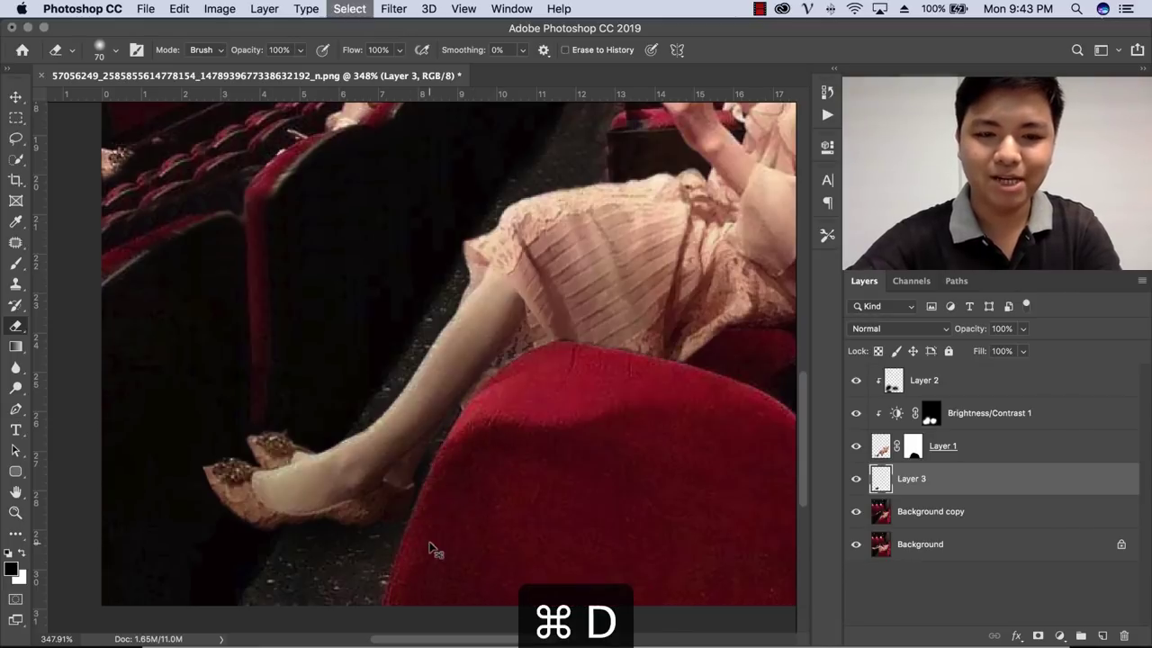
{"action": "key", "text": "z"}
{"action": "mouse_move", "coordinate": [540, 321]}
{"action": "left_mouse_down"}
{"action": "mouse_move", "coordinate": [402, 360]}
{"action": "mouse_move", "coordinate": [450, 360]}
{"action": "left_mouse_up"}
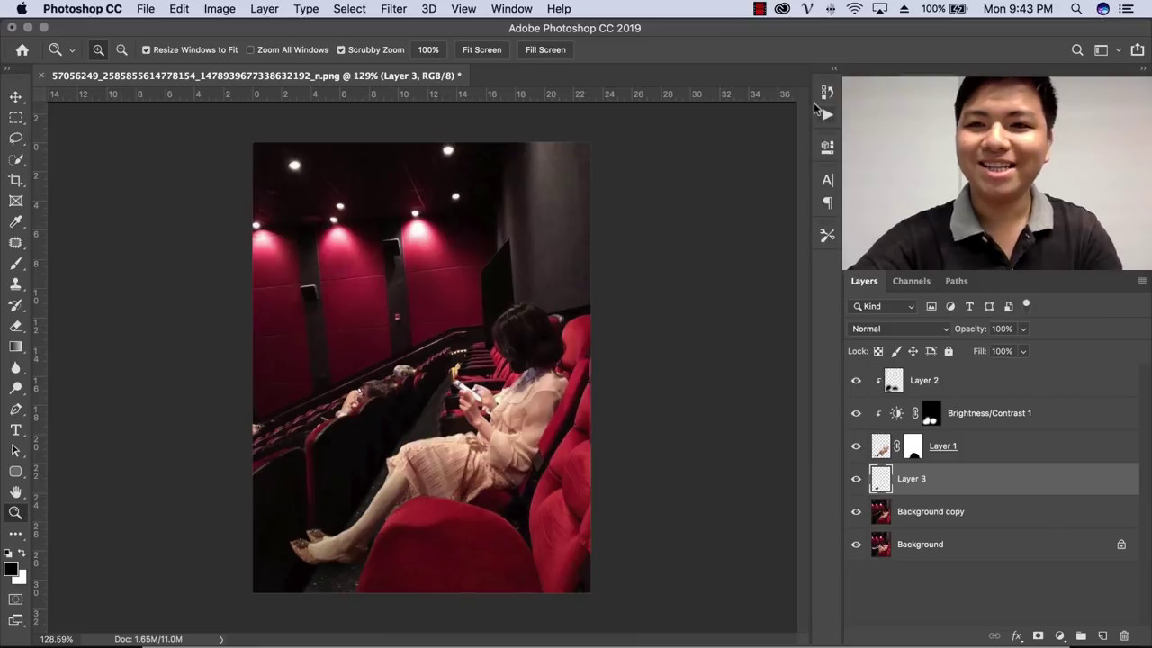
- Open and enlarge the History panel, then create Snapshot 1 of the current edits
{"action": "left_click", "coordinate": [827, 92]}
{"action": "left_click_drag", "start_coordinate": [726, 193], "coordinate": [746, 411]}
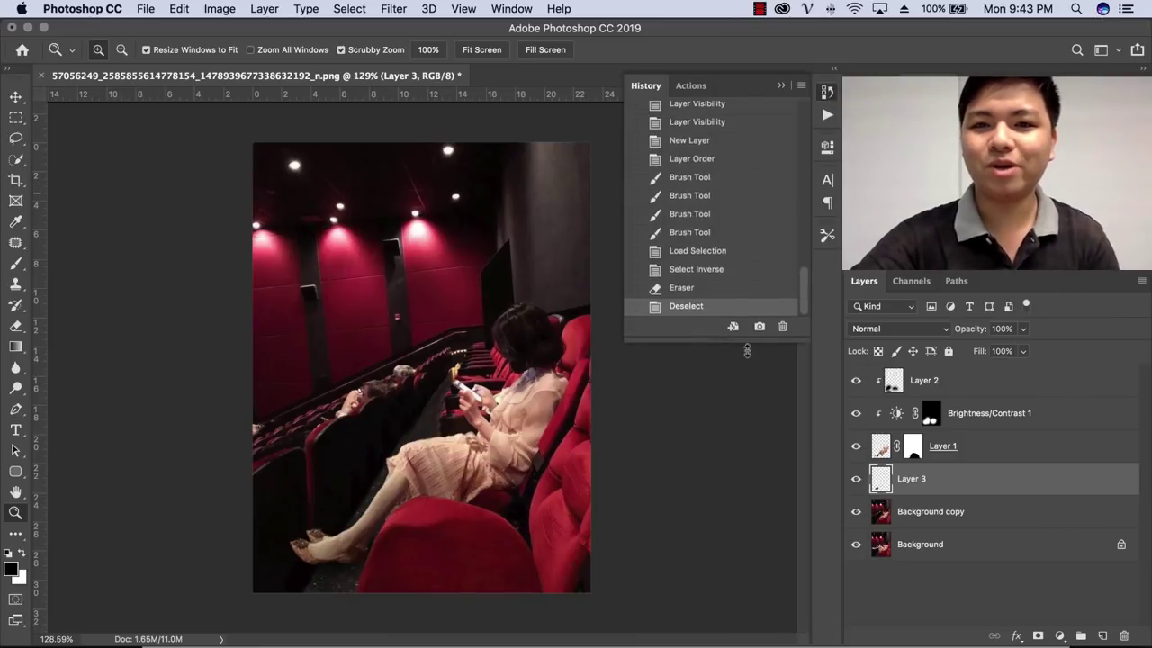
{"action": "left_click", "coordinate": [758, 397]}
{"action": "scroll", "coordinate": [717, 310], "scroll_direction": "up", "scroll_amount": 5}
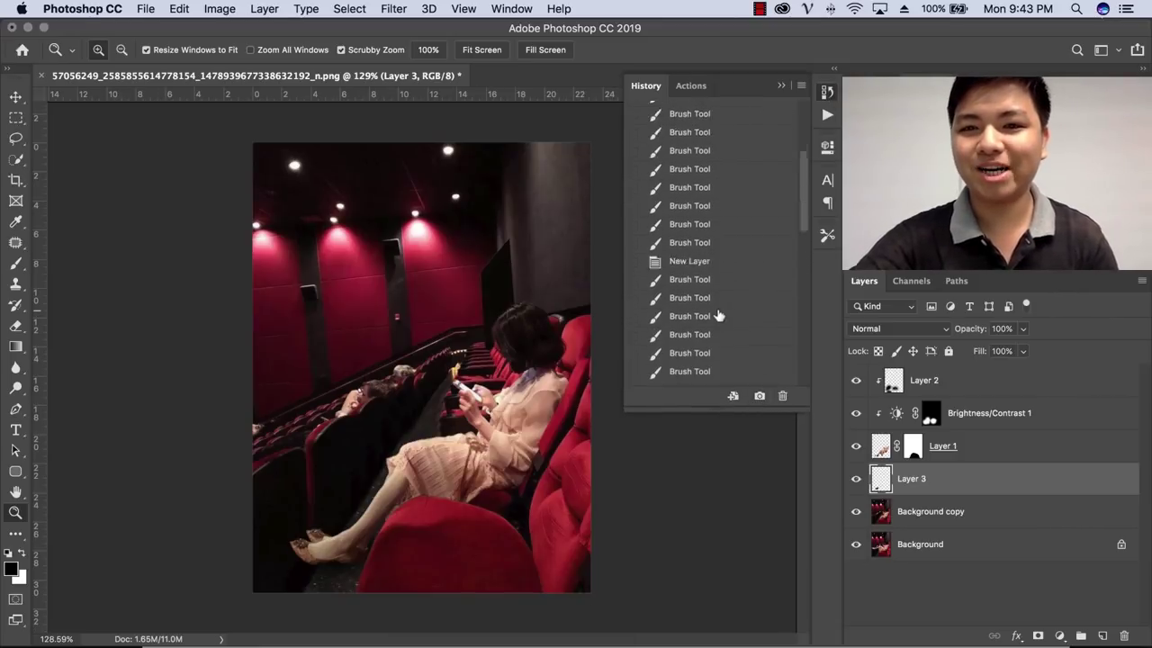
{"action": "scroll", "coordinate": [715, 297], "scroll_direction": "up", "scroll_amount": 3}
- Toggle between the original photo and Snapshot 1, ending on Snapshot 1
{"action": "left_click", "coordinate": [728, 151]}
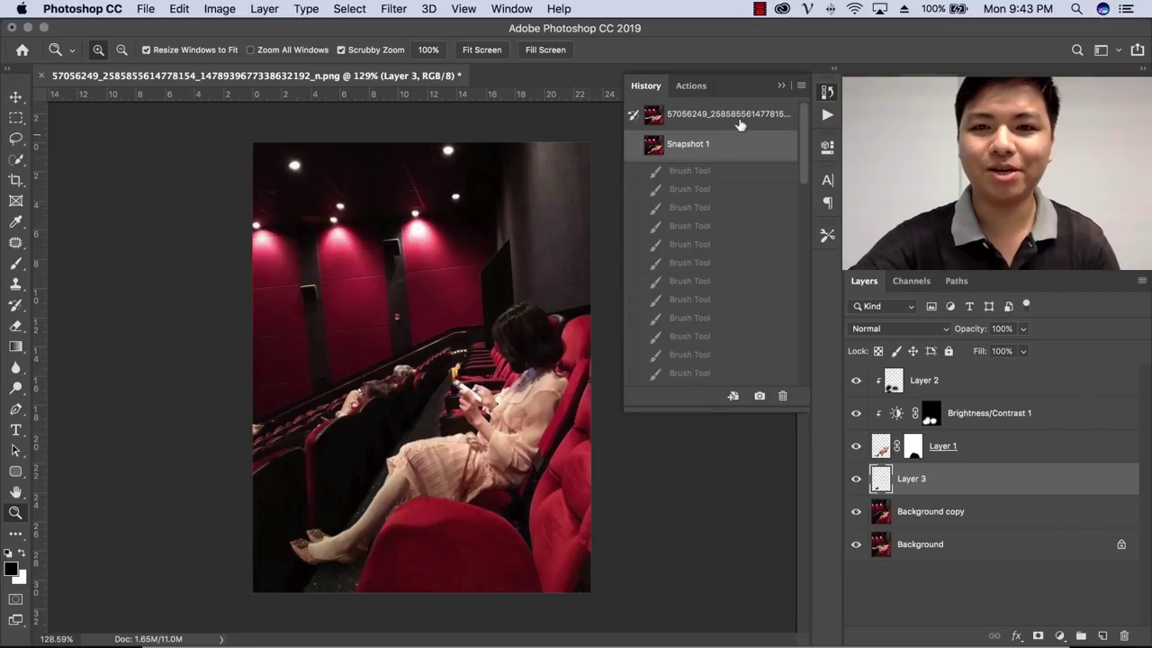
{"action": "left_click", "coordinate": [739, 123]}
{"action": "left_click", "coordinate": [734, 147]}
{"action": "left_click", "coordinate": [745, 125]}
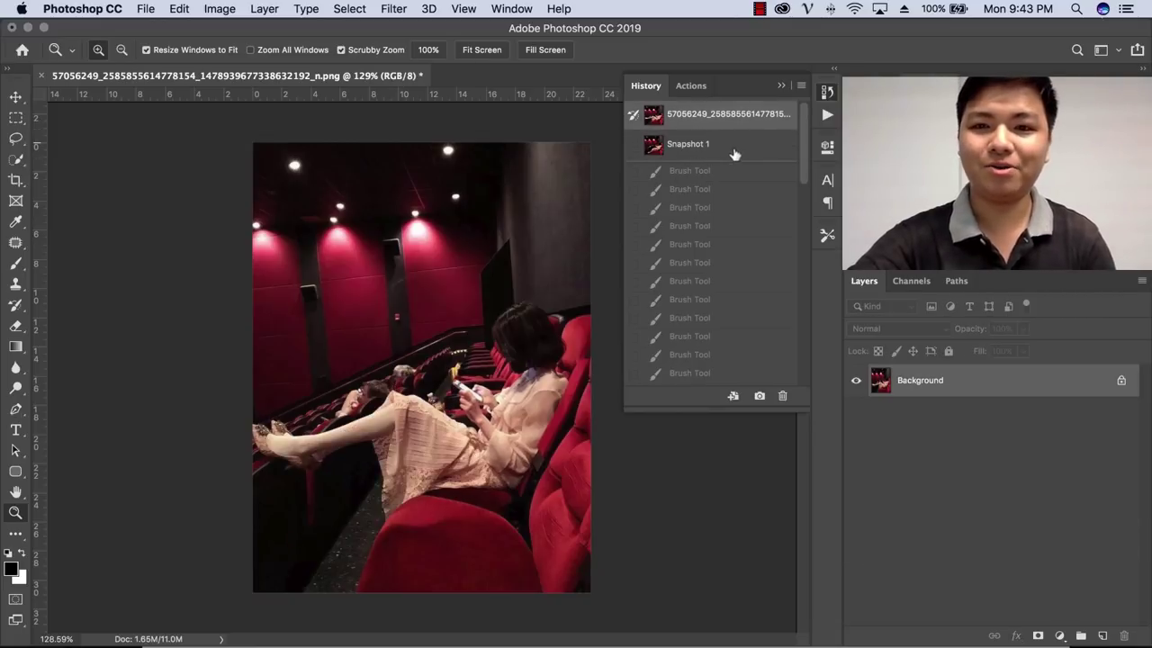
{"action": "left_click", "coordinate": [734, 153]}
{"action": "left_click", "coordinate": [727, 126]}
{"action": "left_click", "coordinate": [709, 153]}
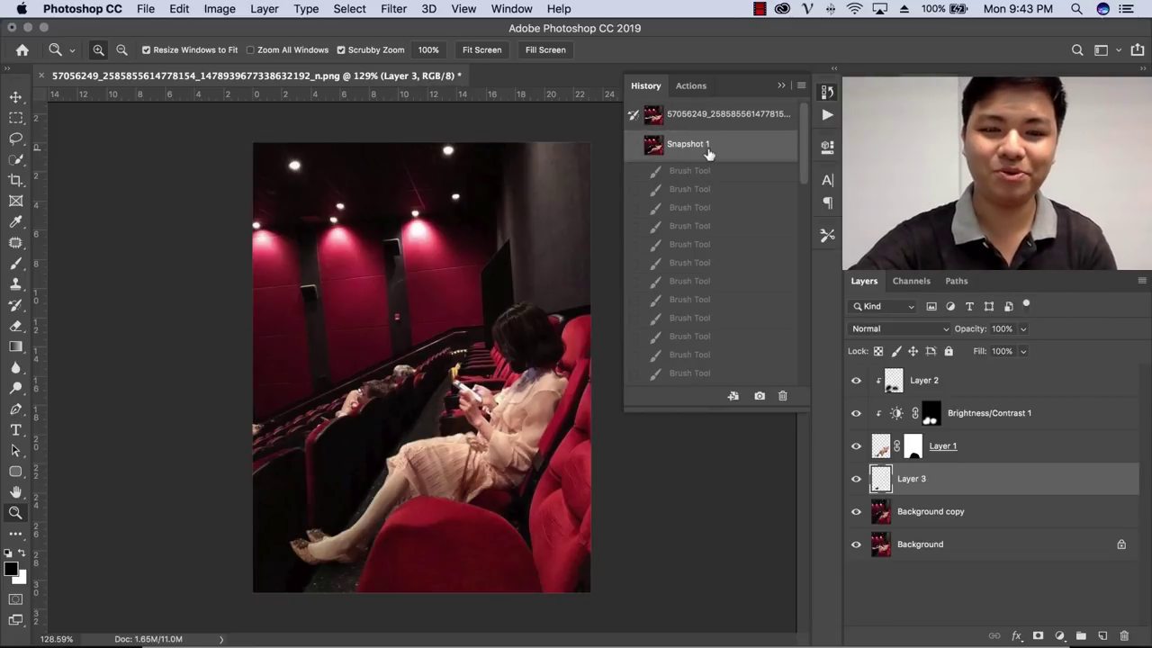